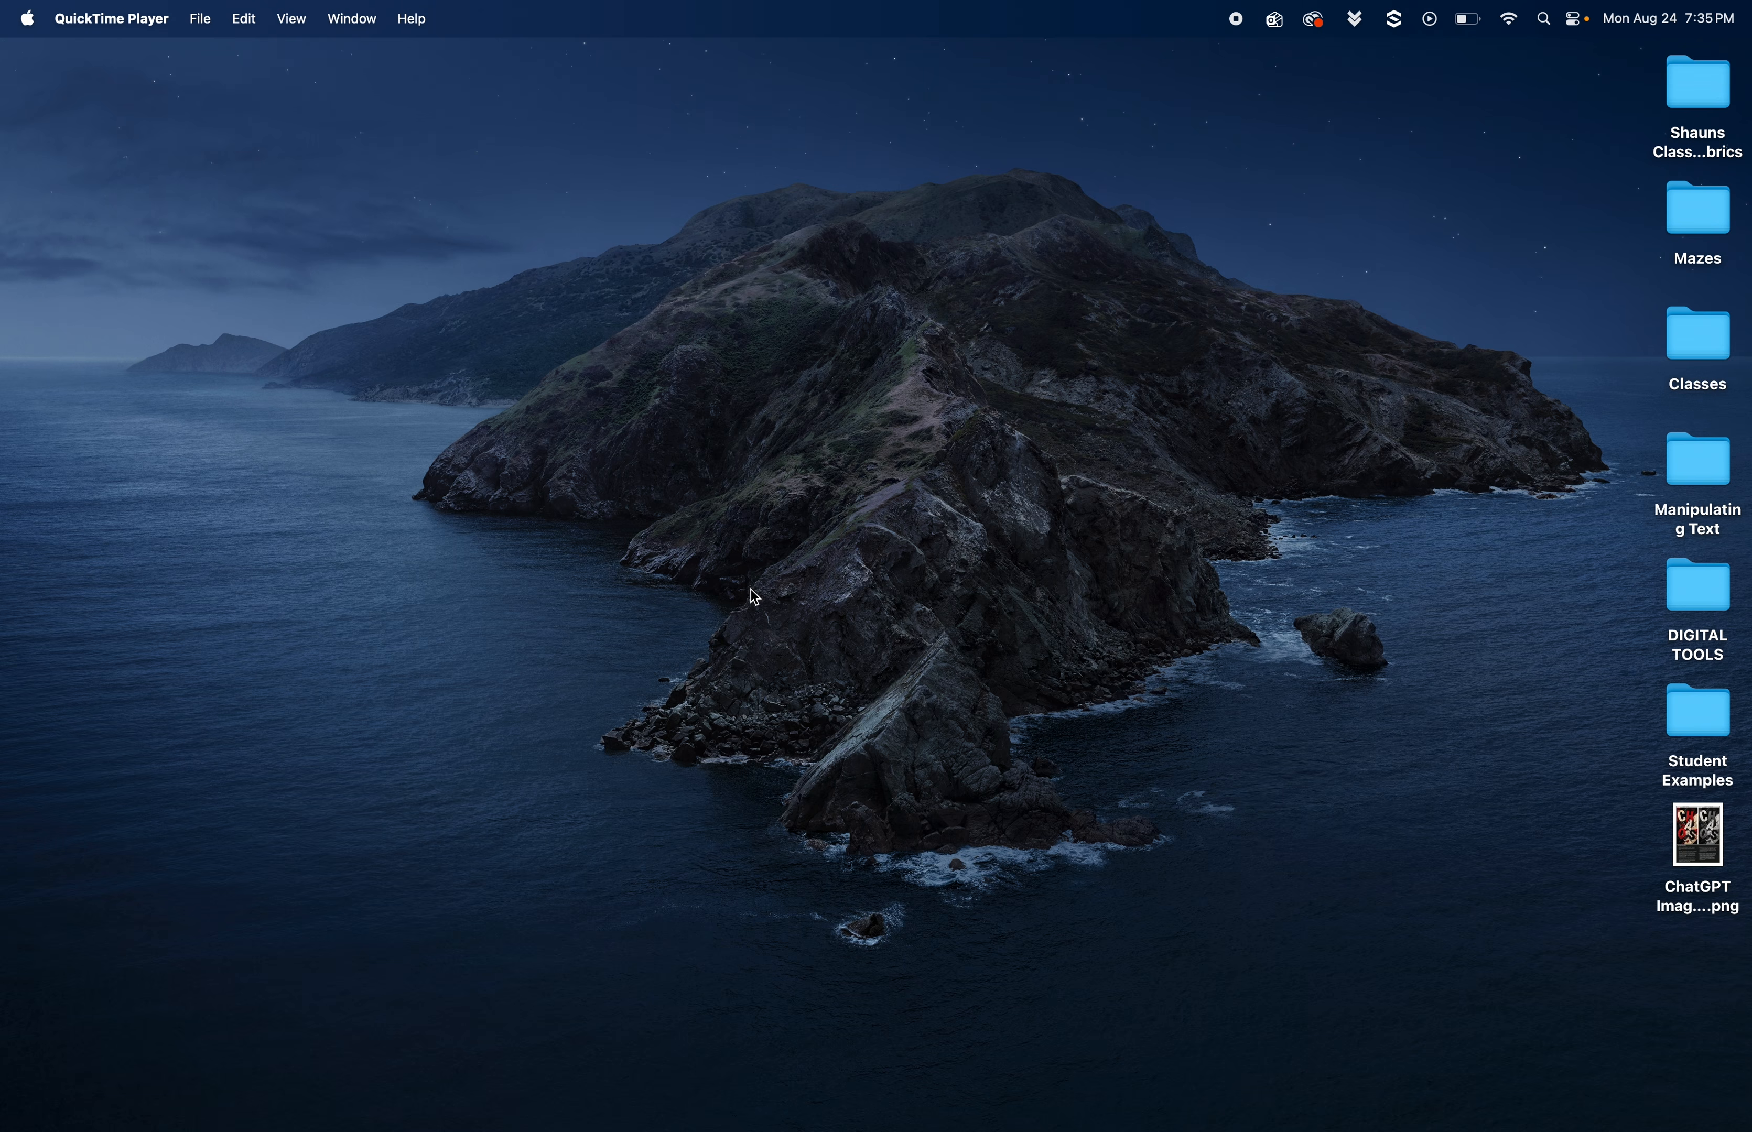
Switch to Finder and reposition its window on the desktop, making it wider and shorter
mouse_move(800, 1130)
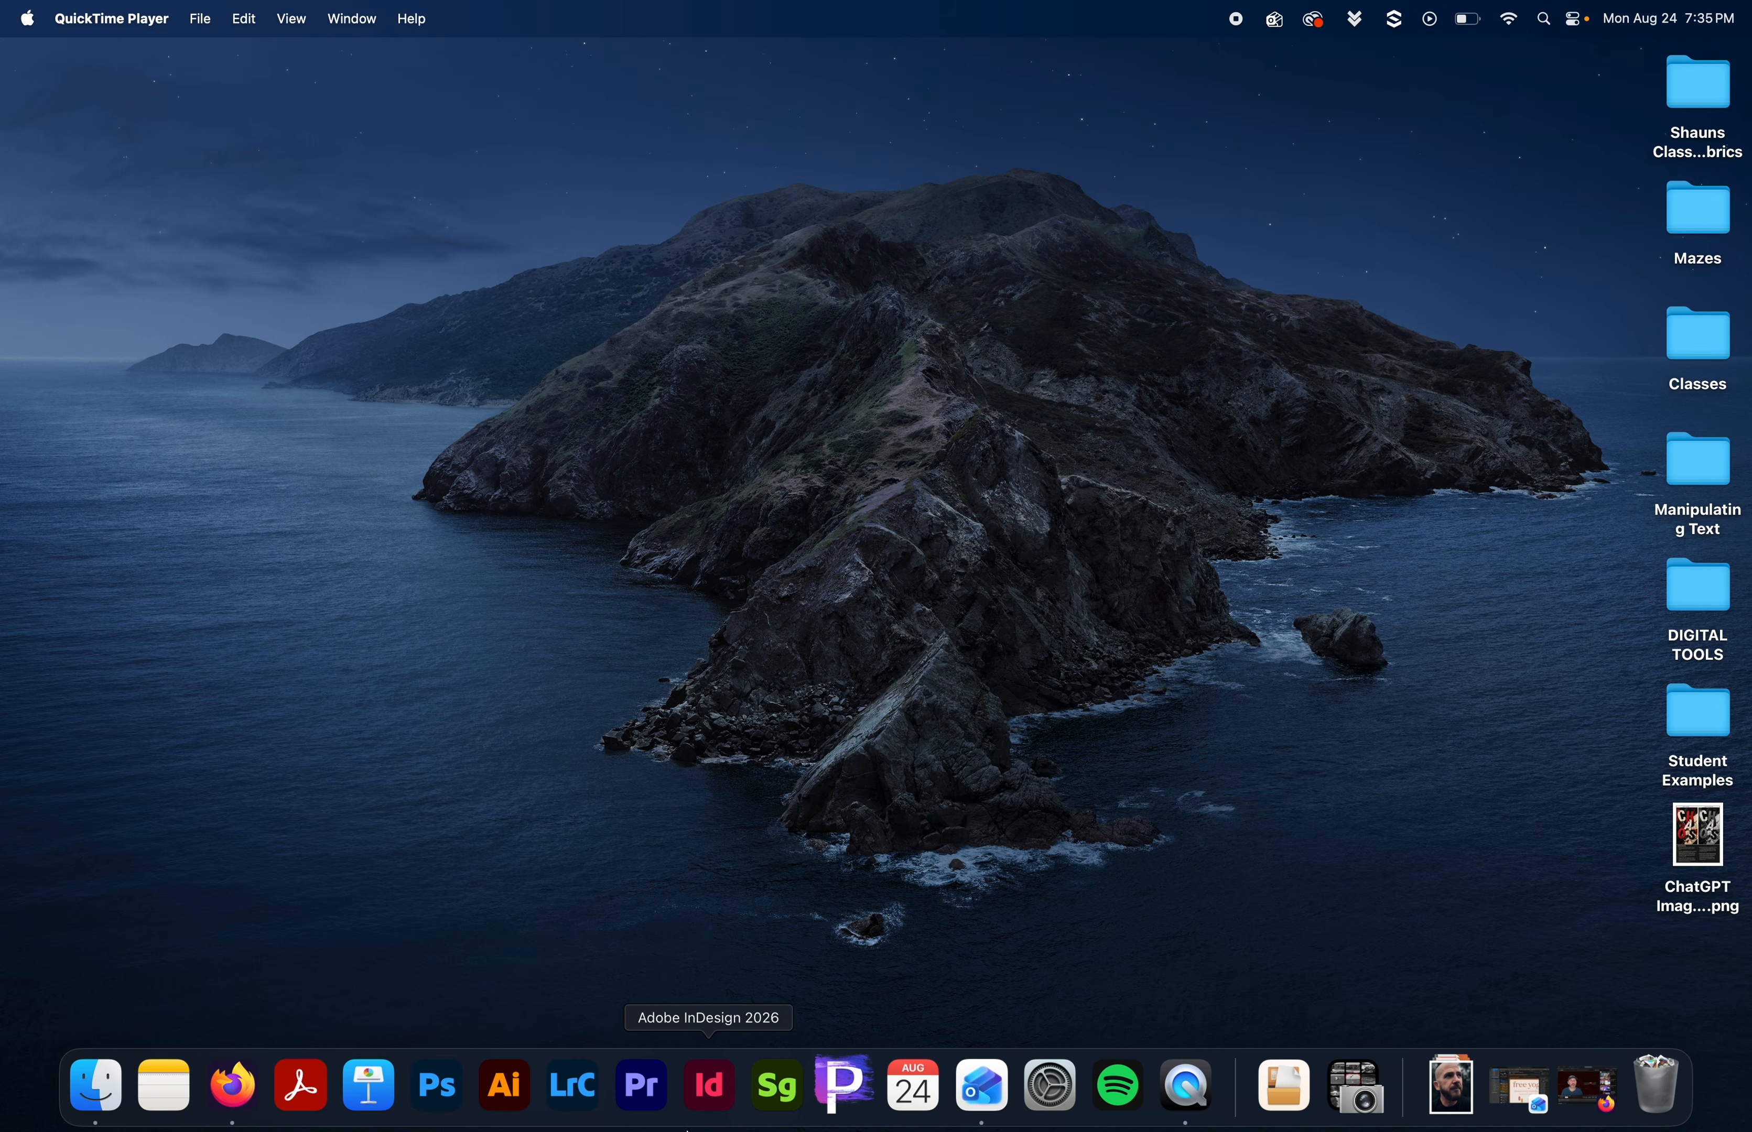
click(105, 1092)
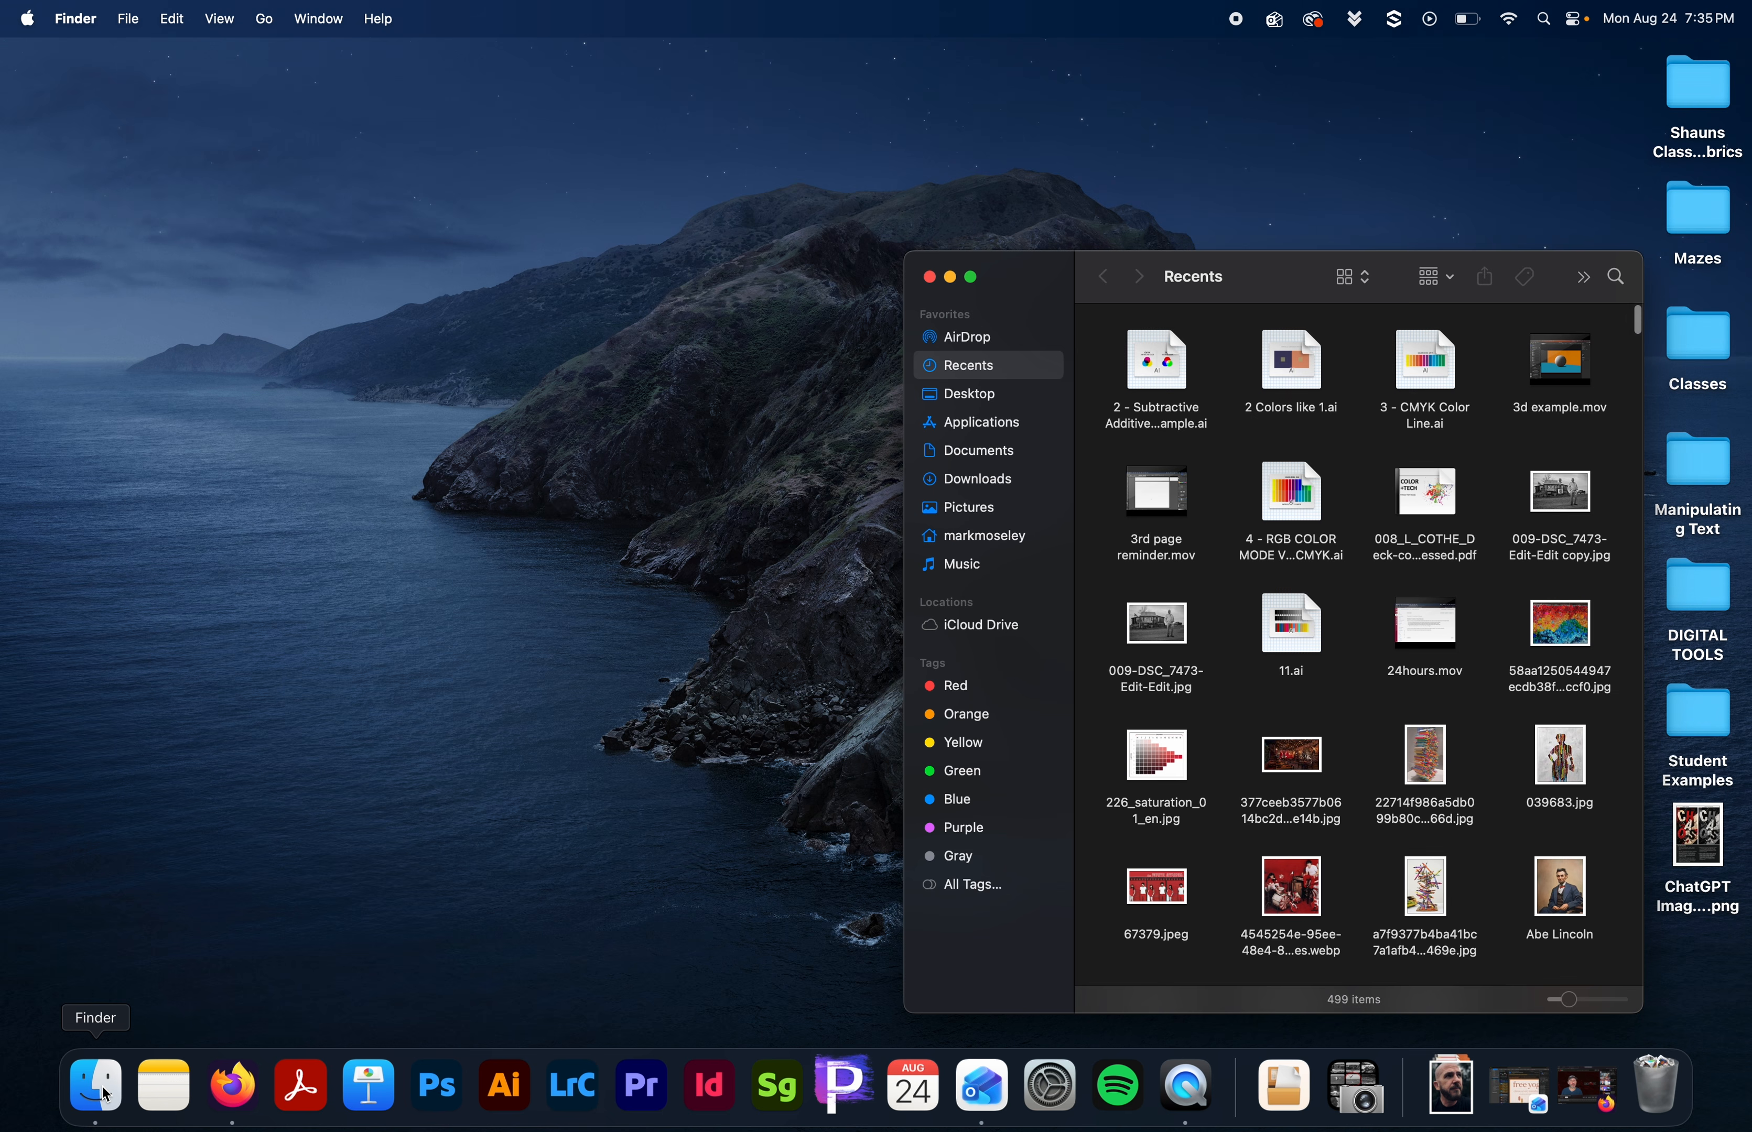
drag(1032, 280, 528, 190)
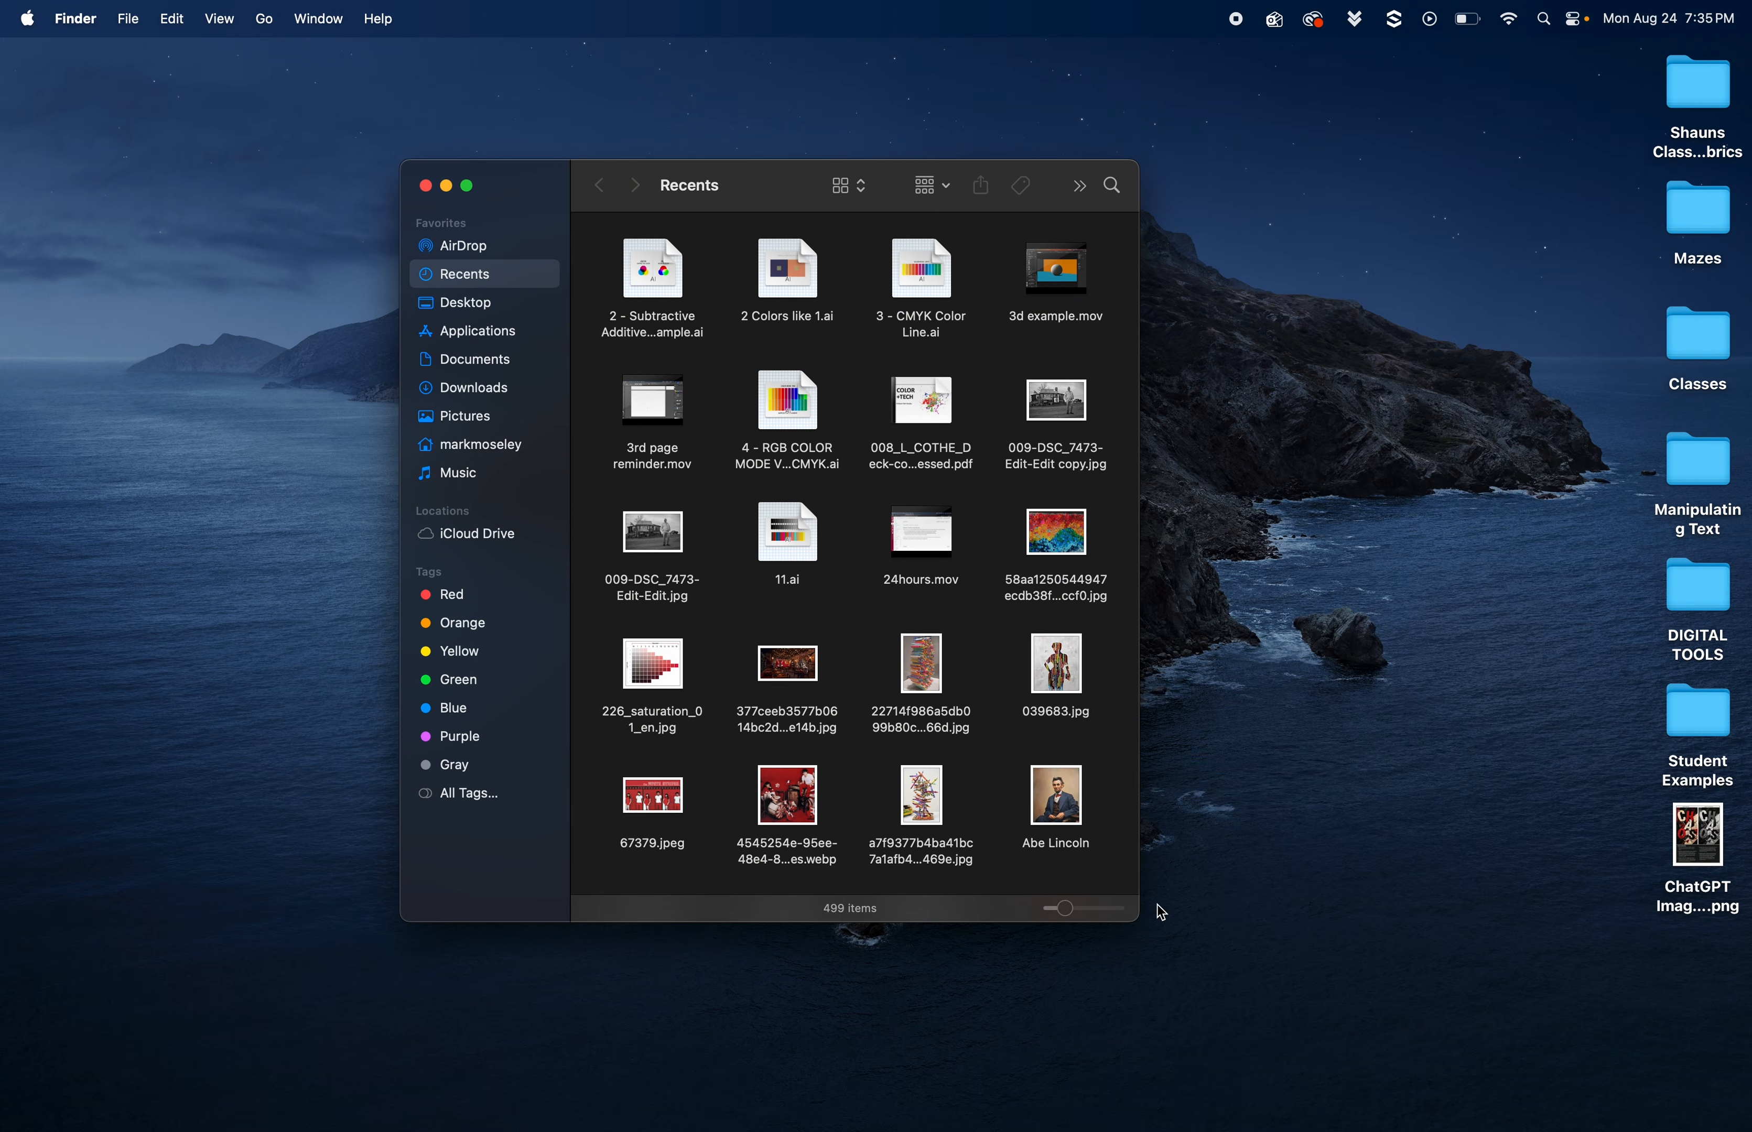
drag(1157, 912, 1309, 824)
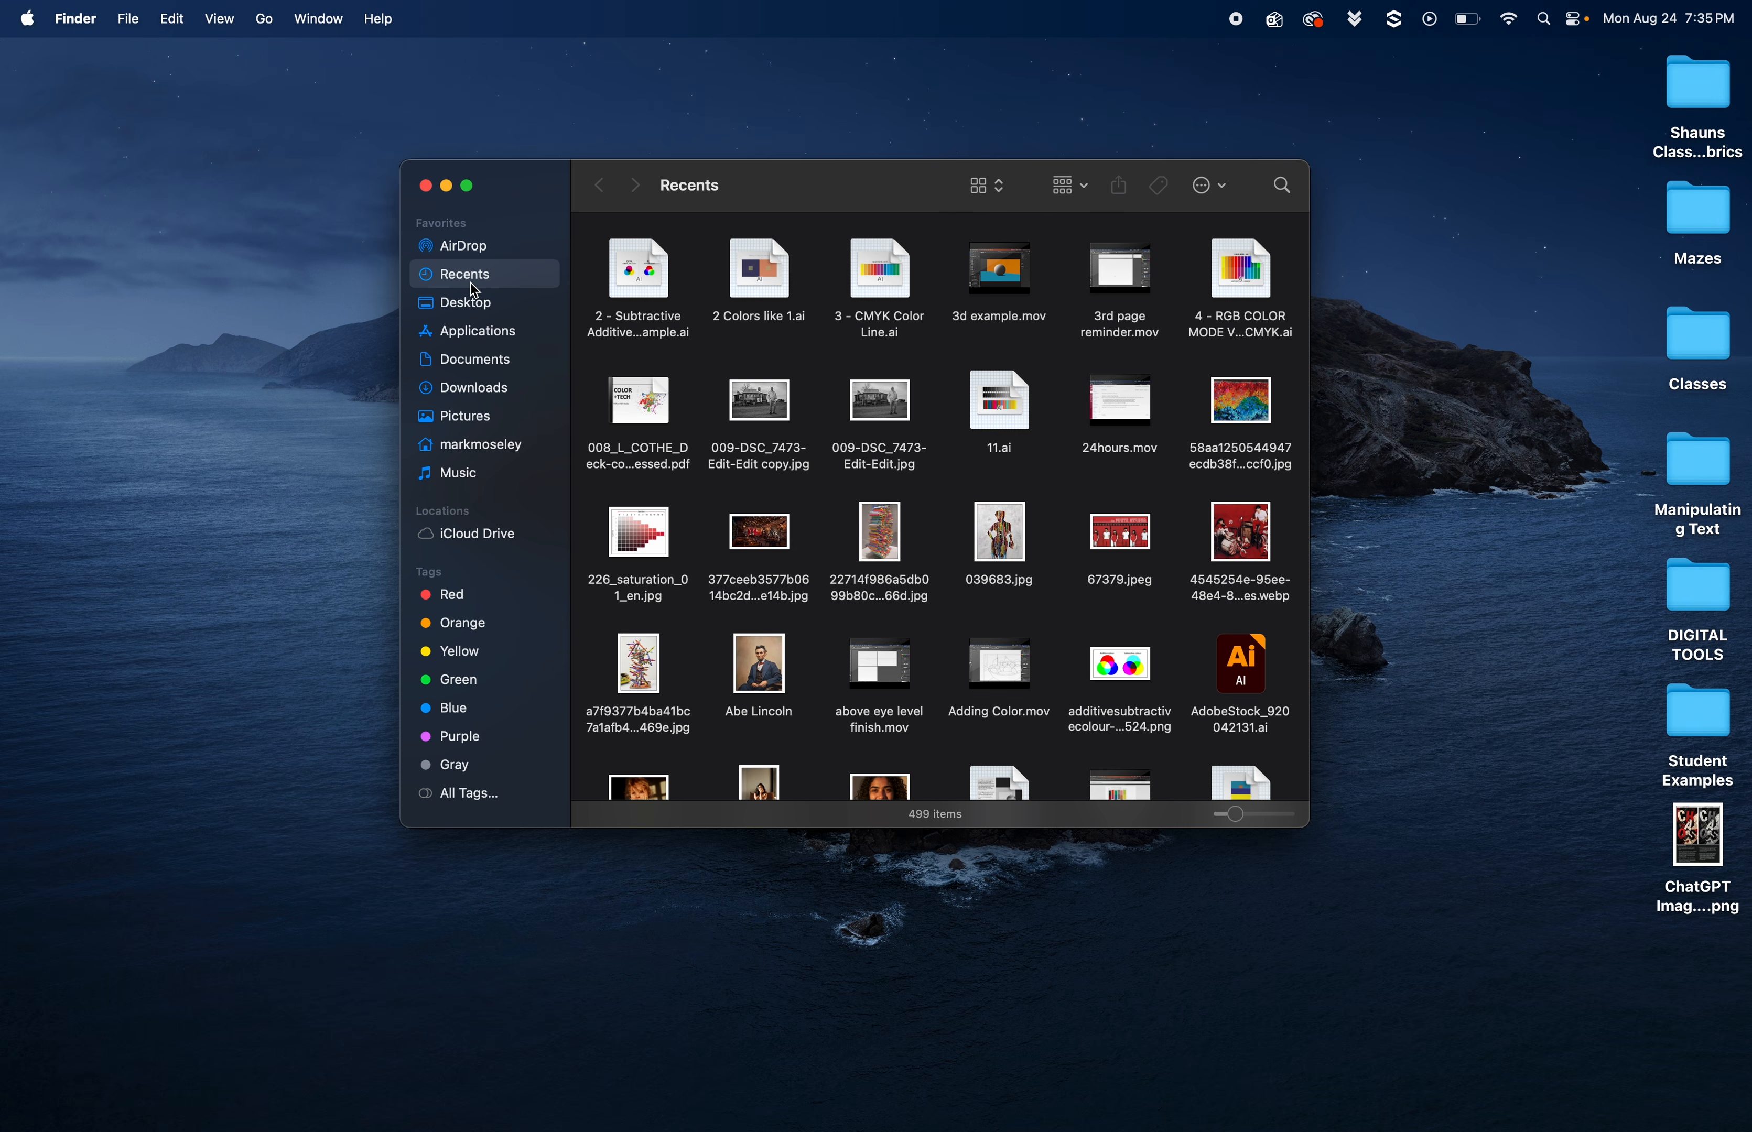
Open the Documents folder and display its contents first as a list, finally as columns
click(480, 364)
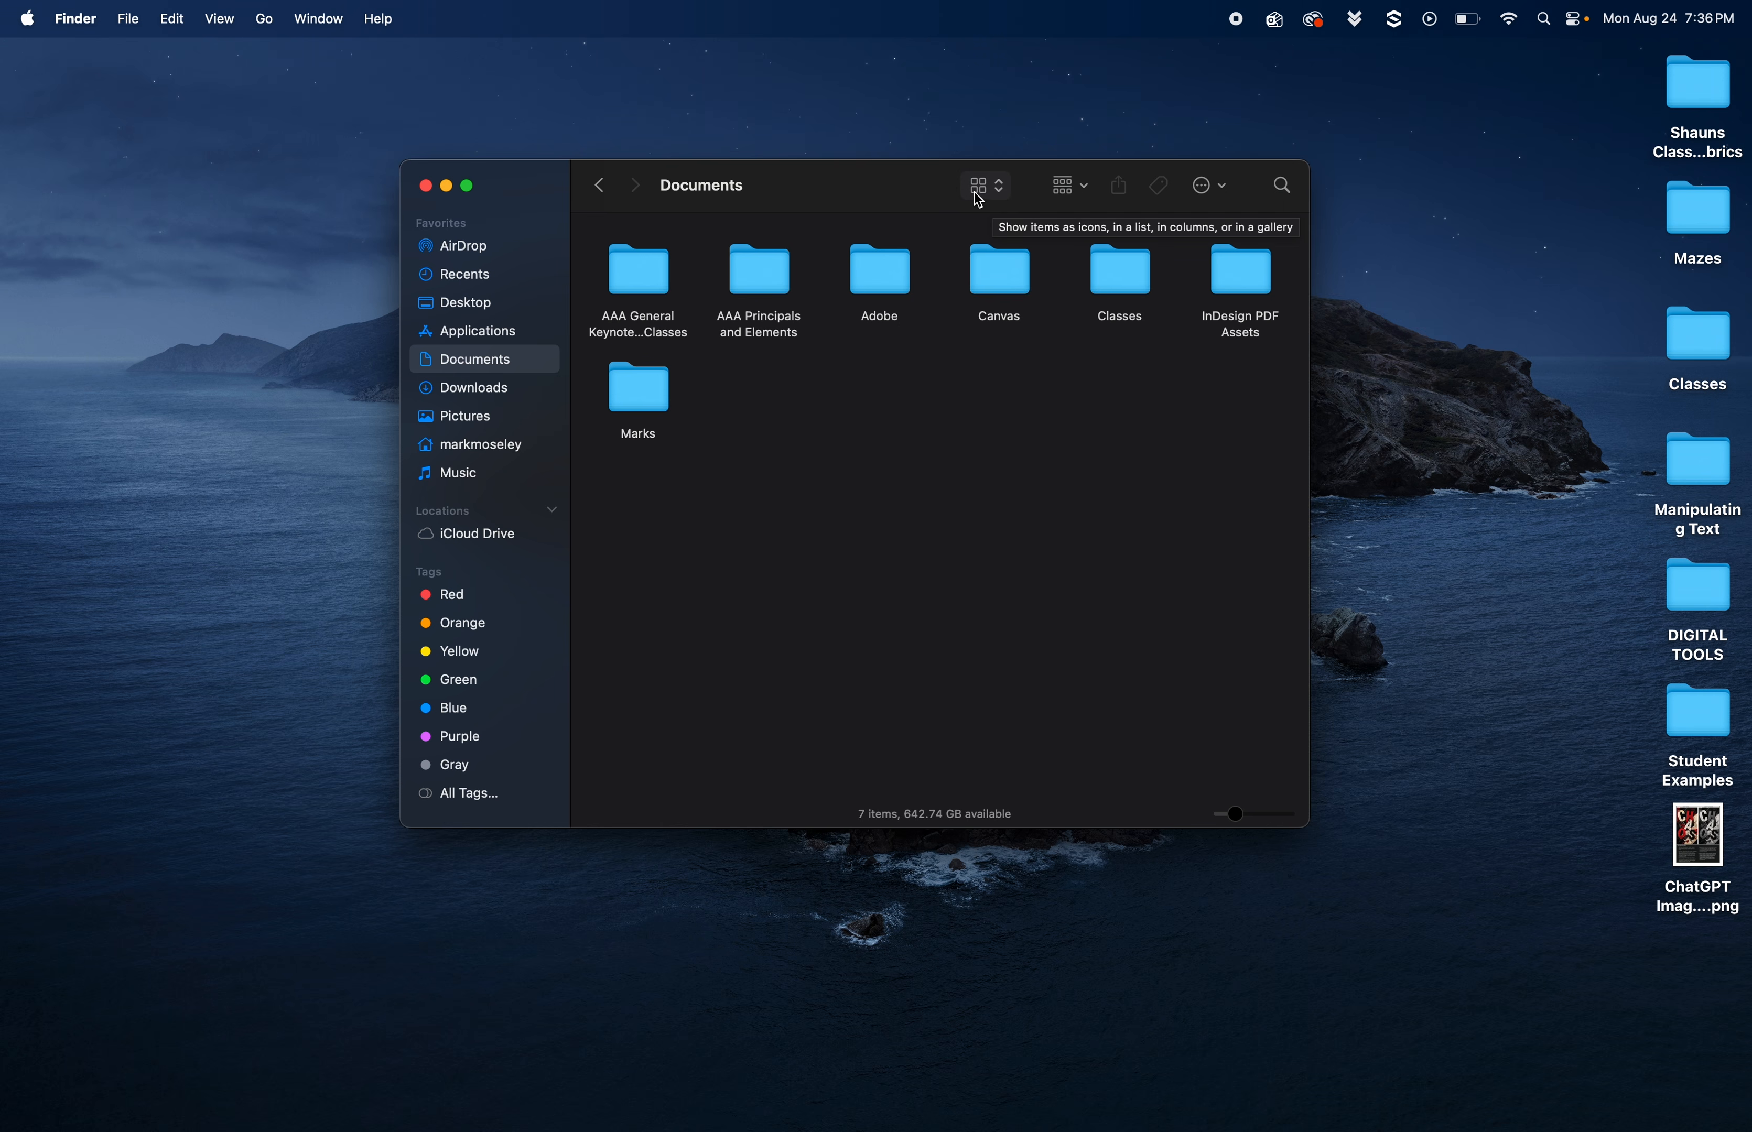
click(1007, 197)
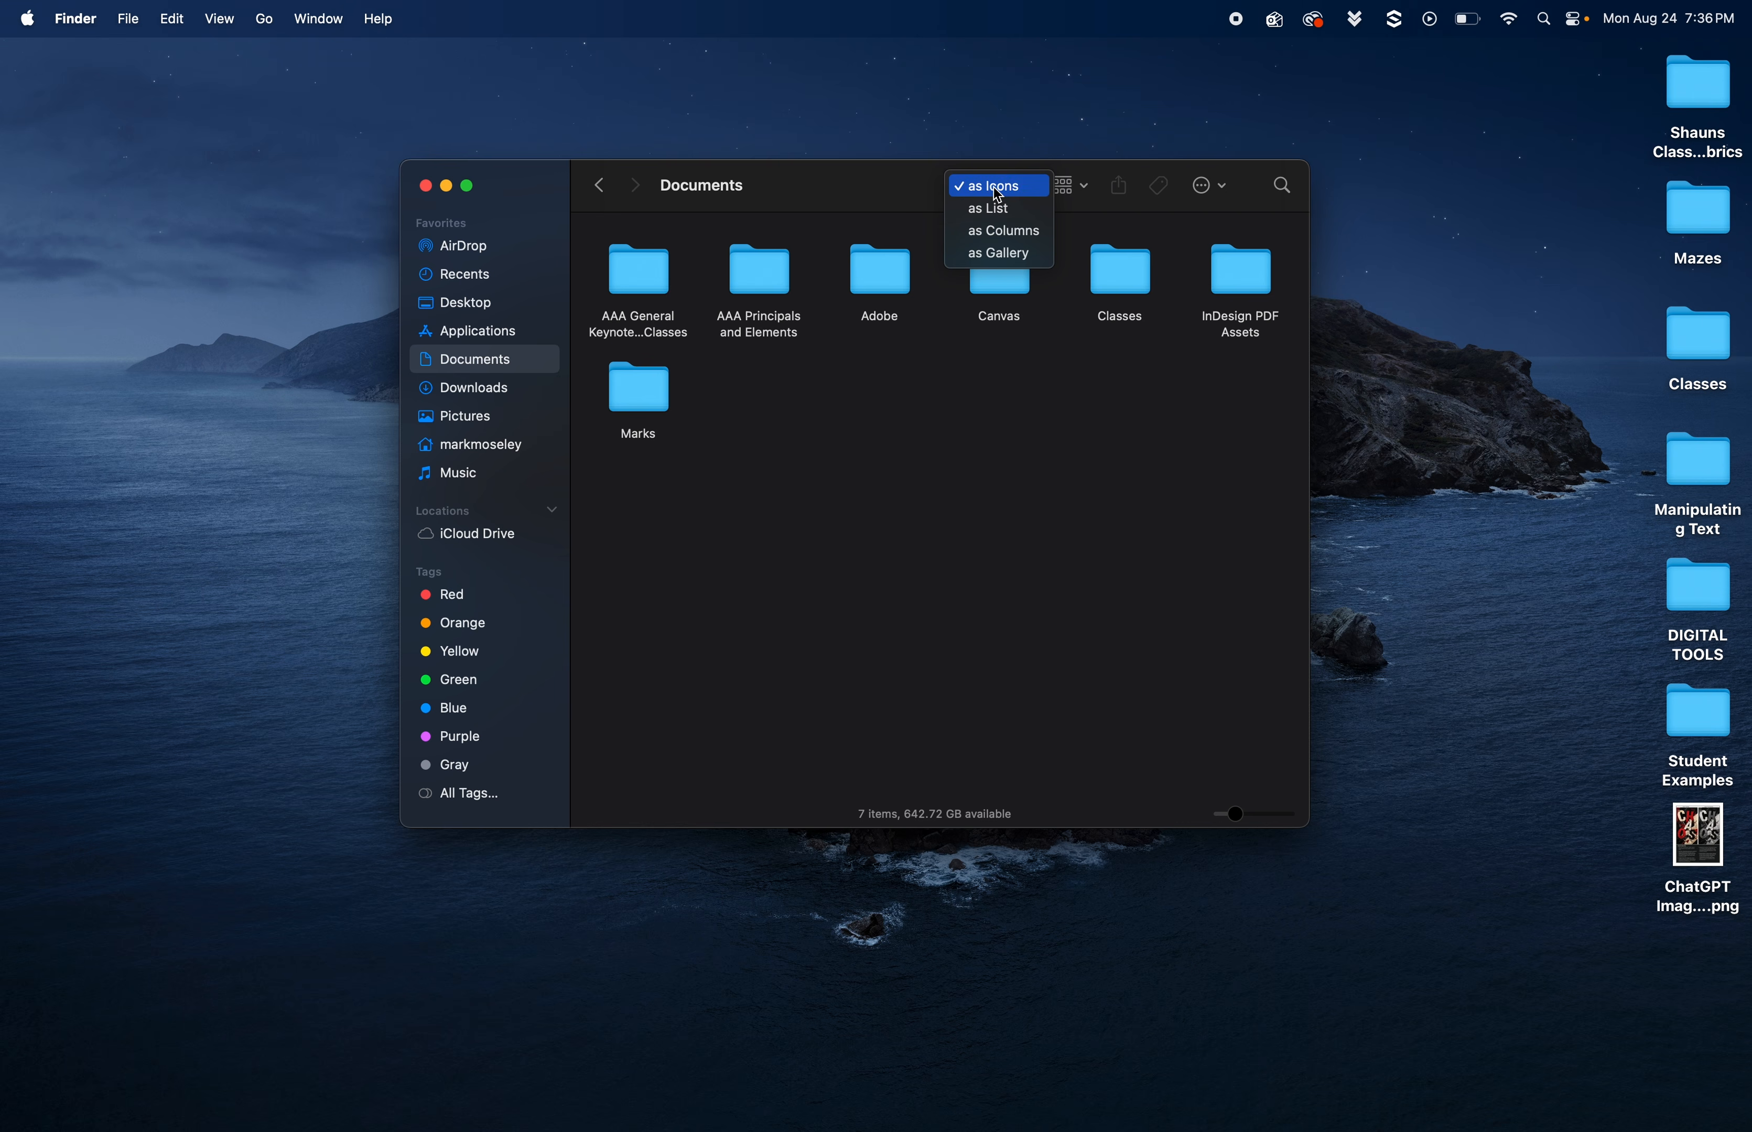
click(994, 209)
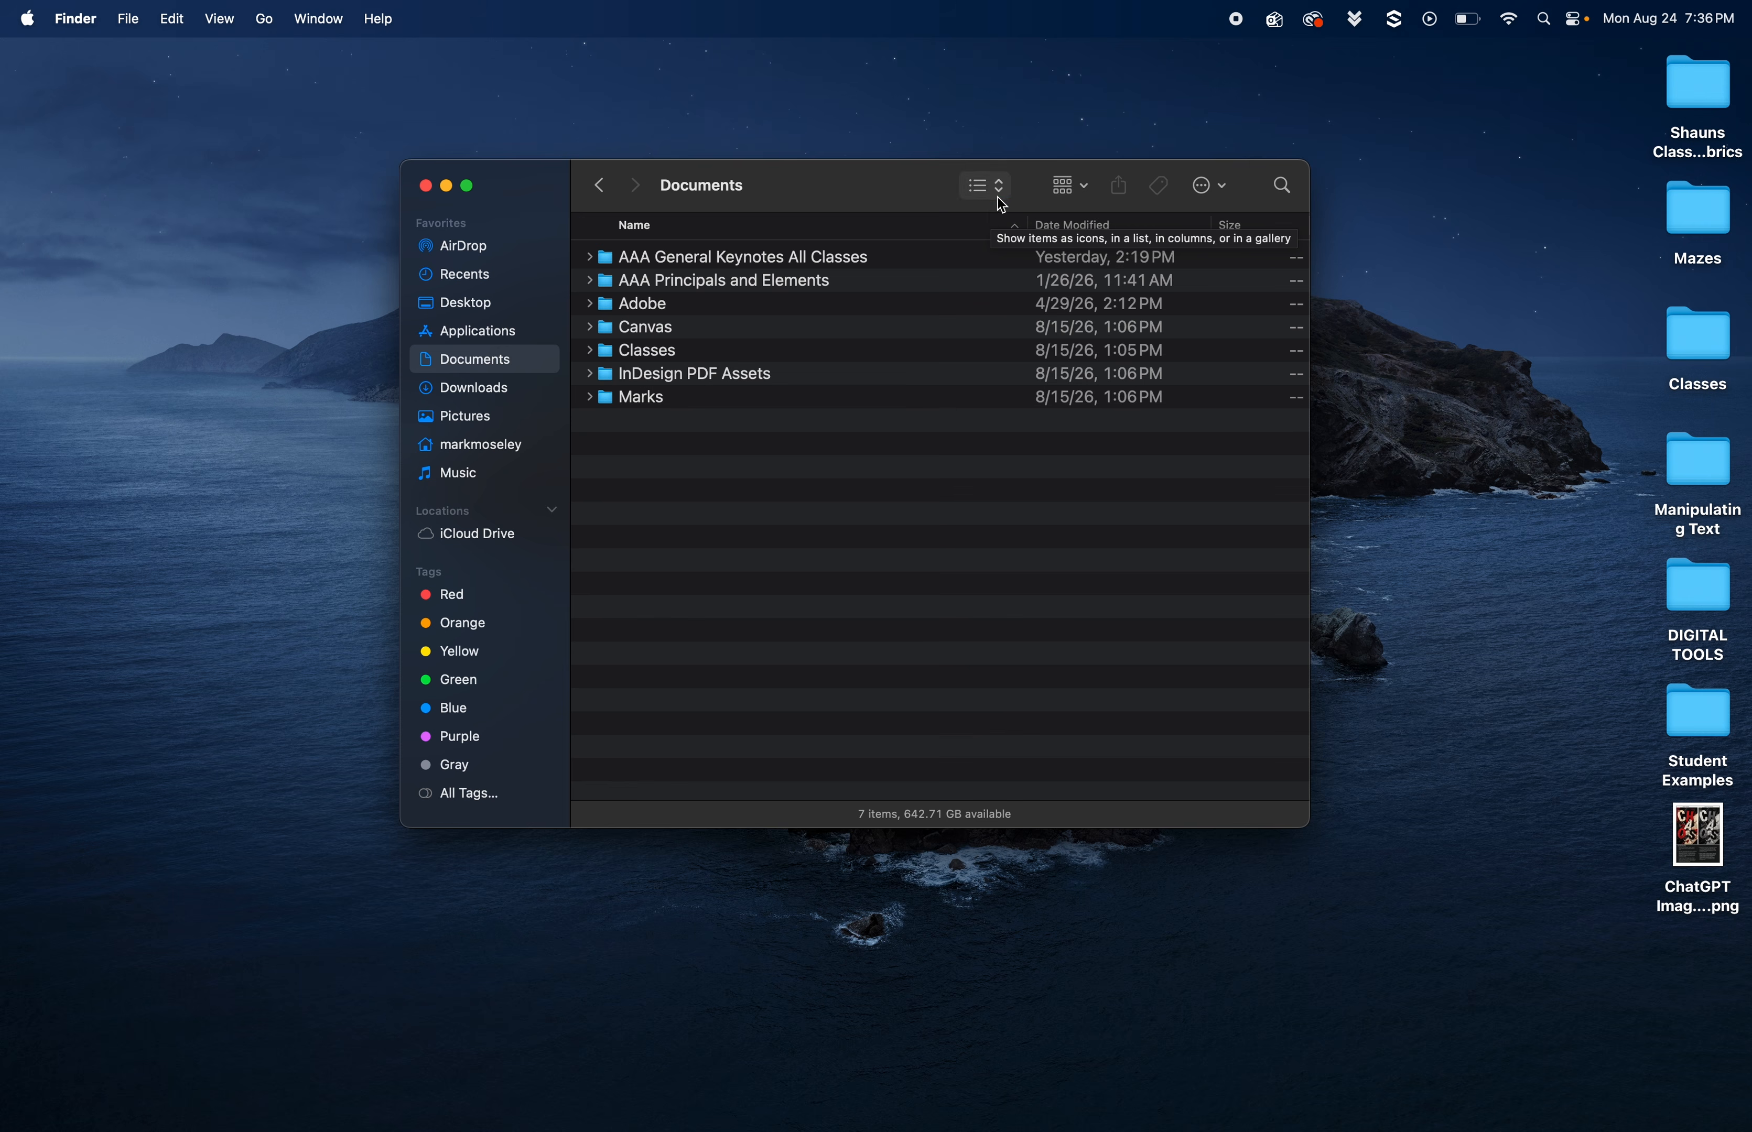
click(997, 193)
click(1005, 209)
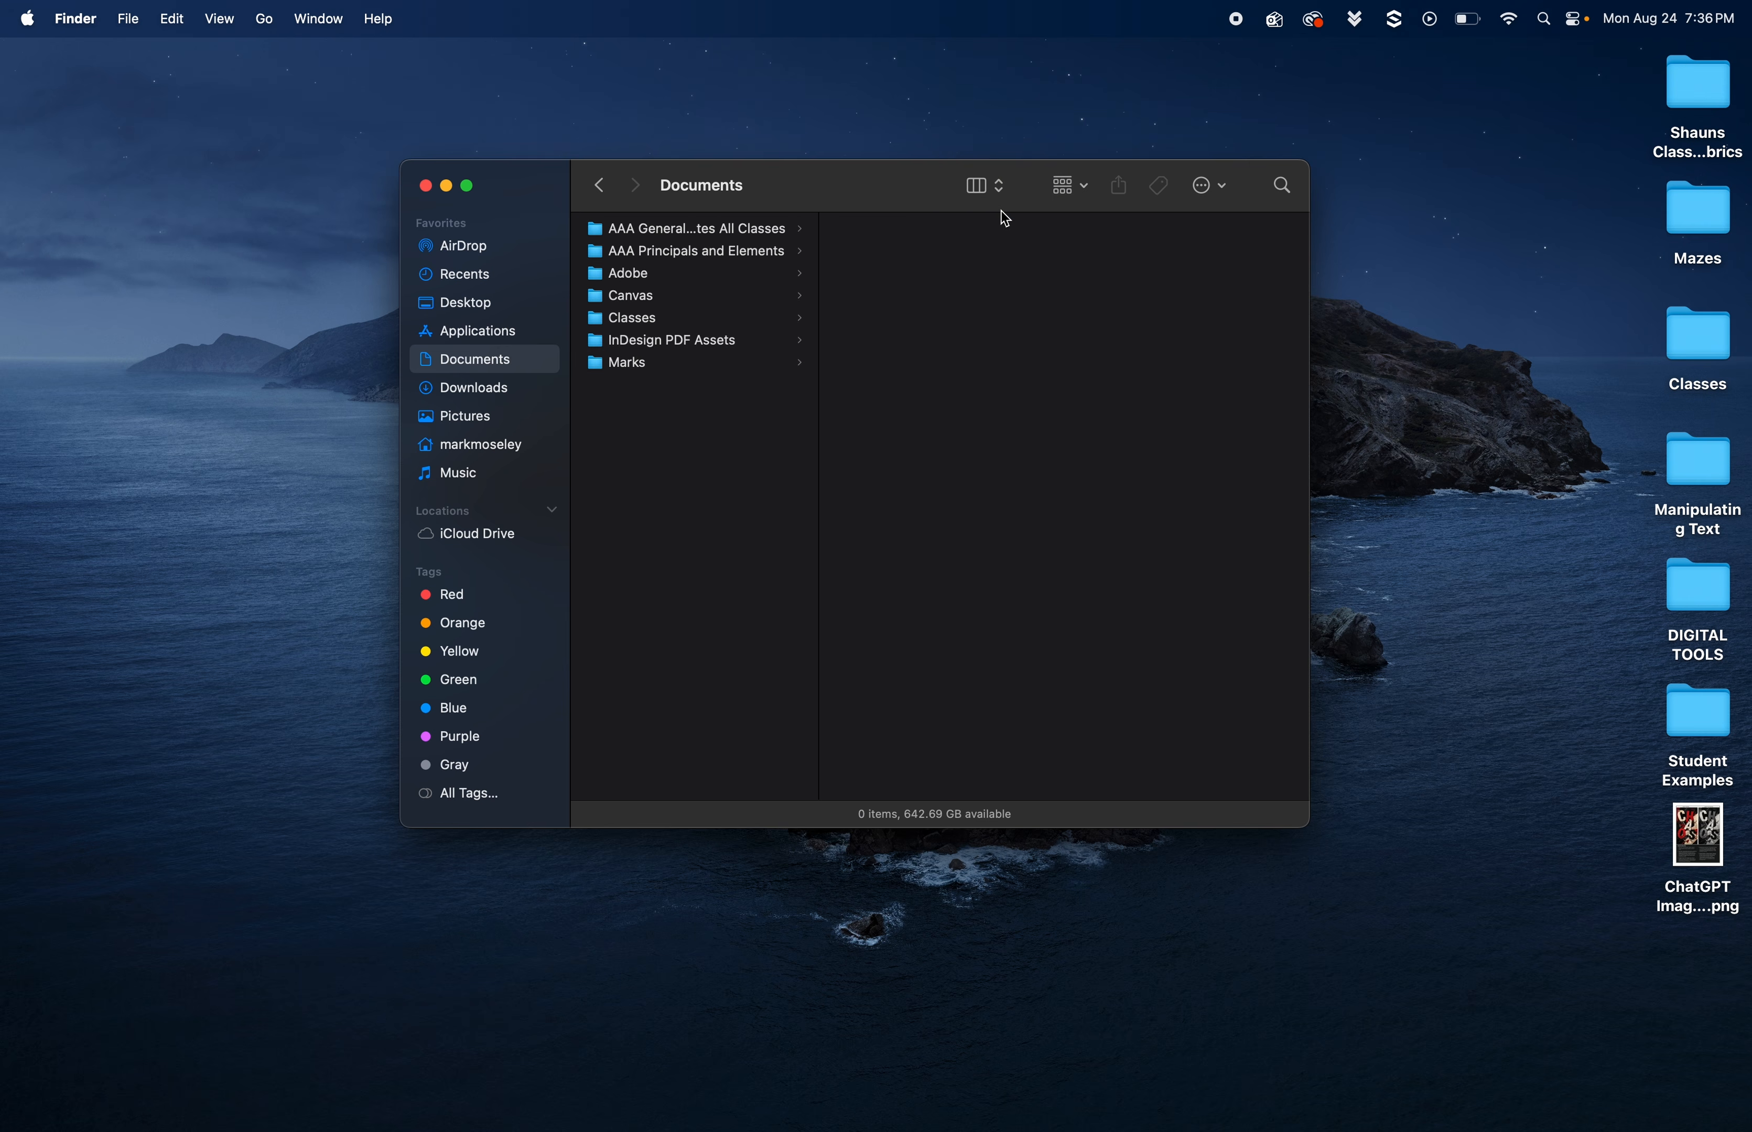
Browse the Adobe folder's subfolders, viewing Cloud Media and opening Adobe Substance 3D Stager
click(640, 273)
click(900, 274)
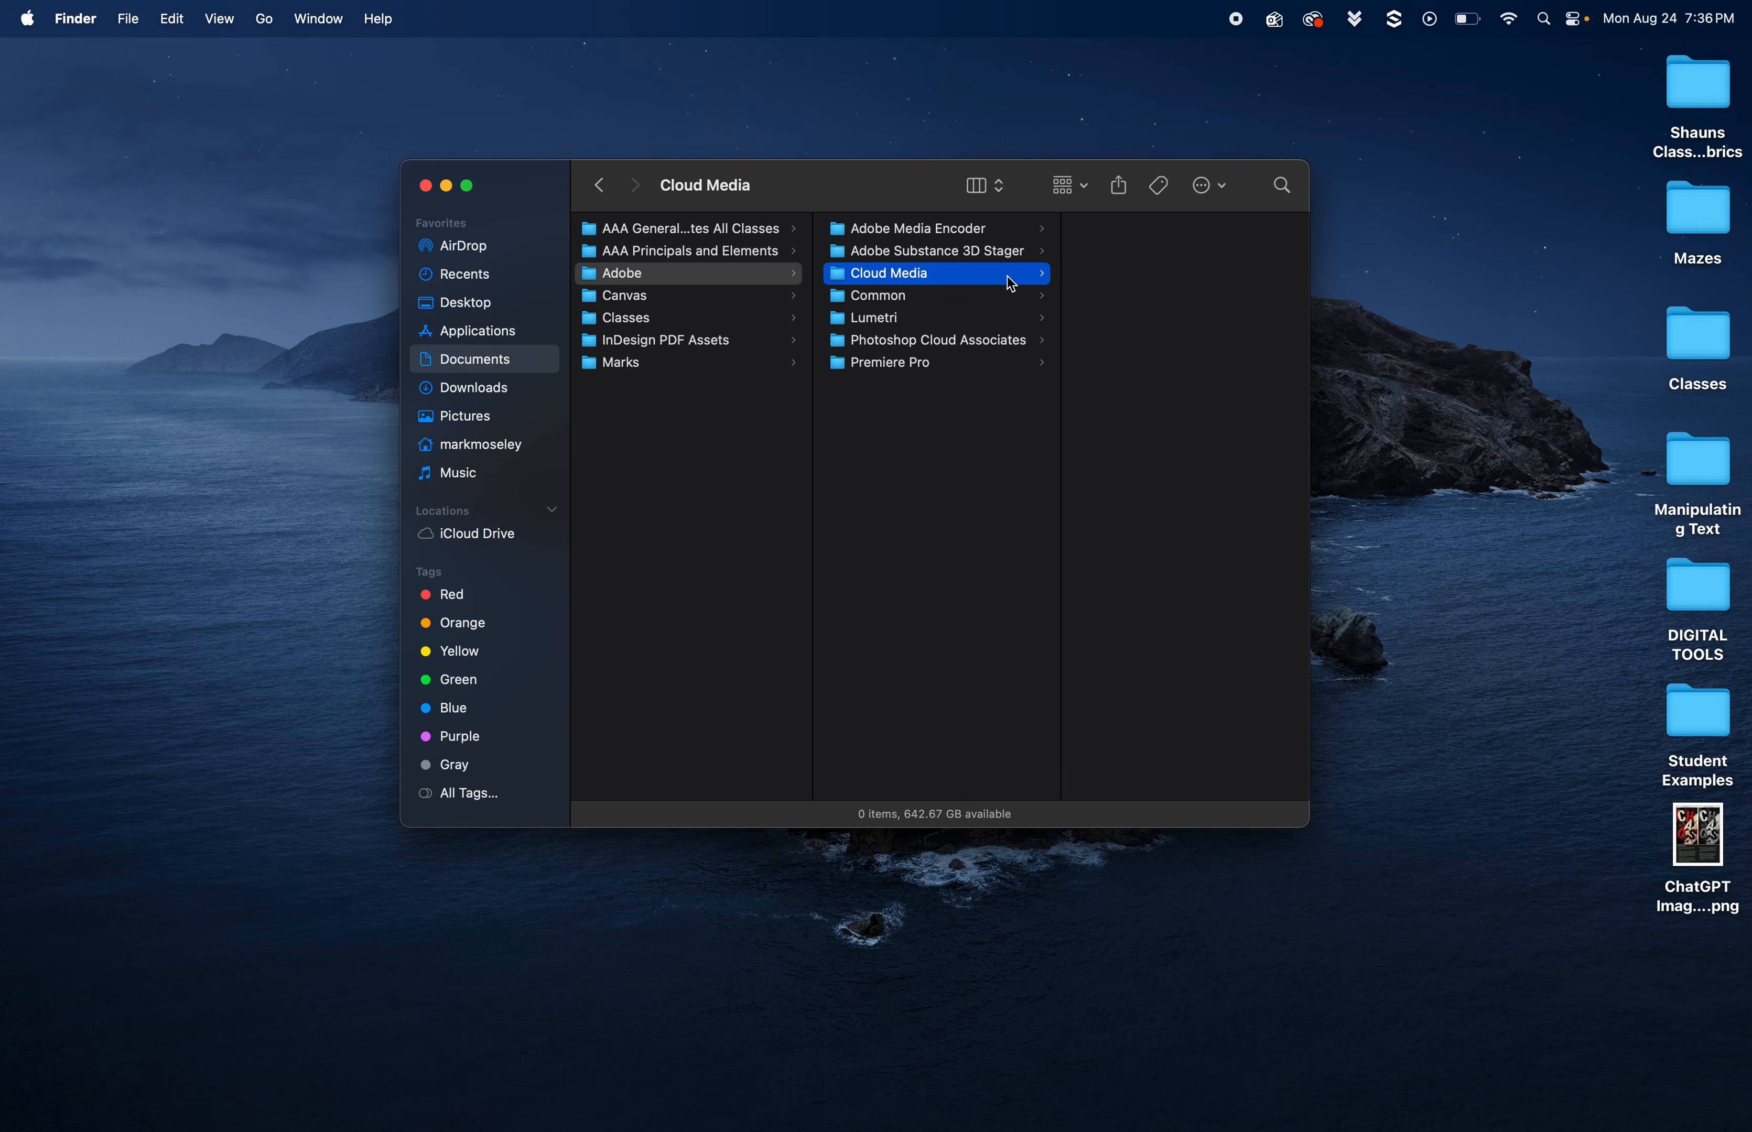
click(911, 253)
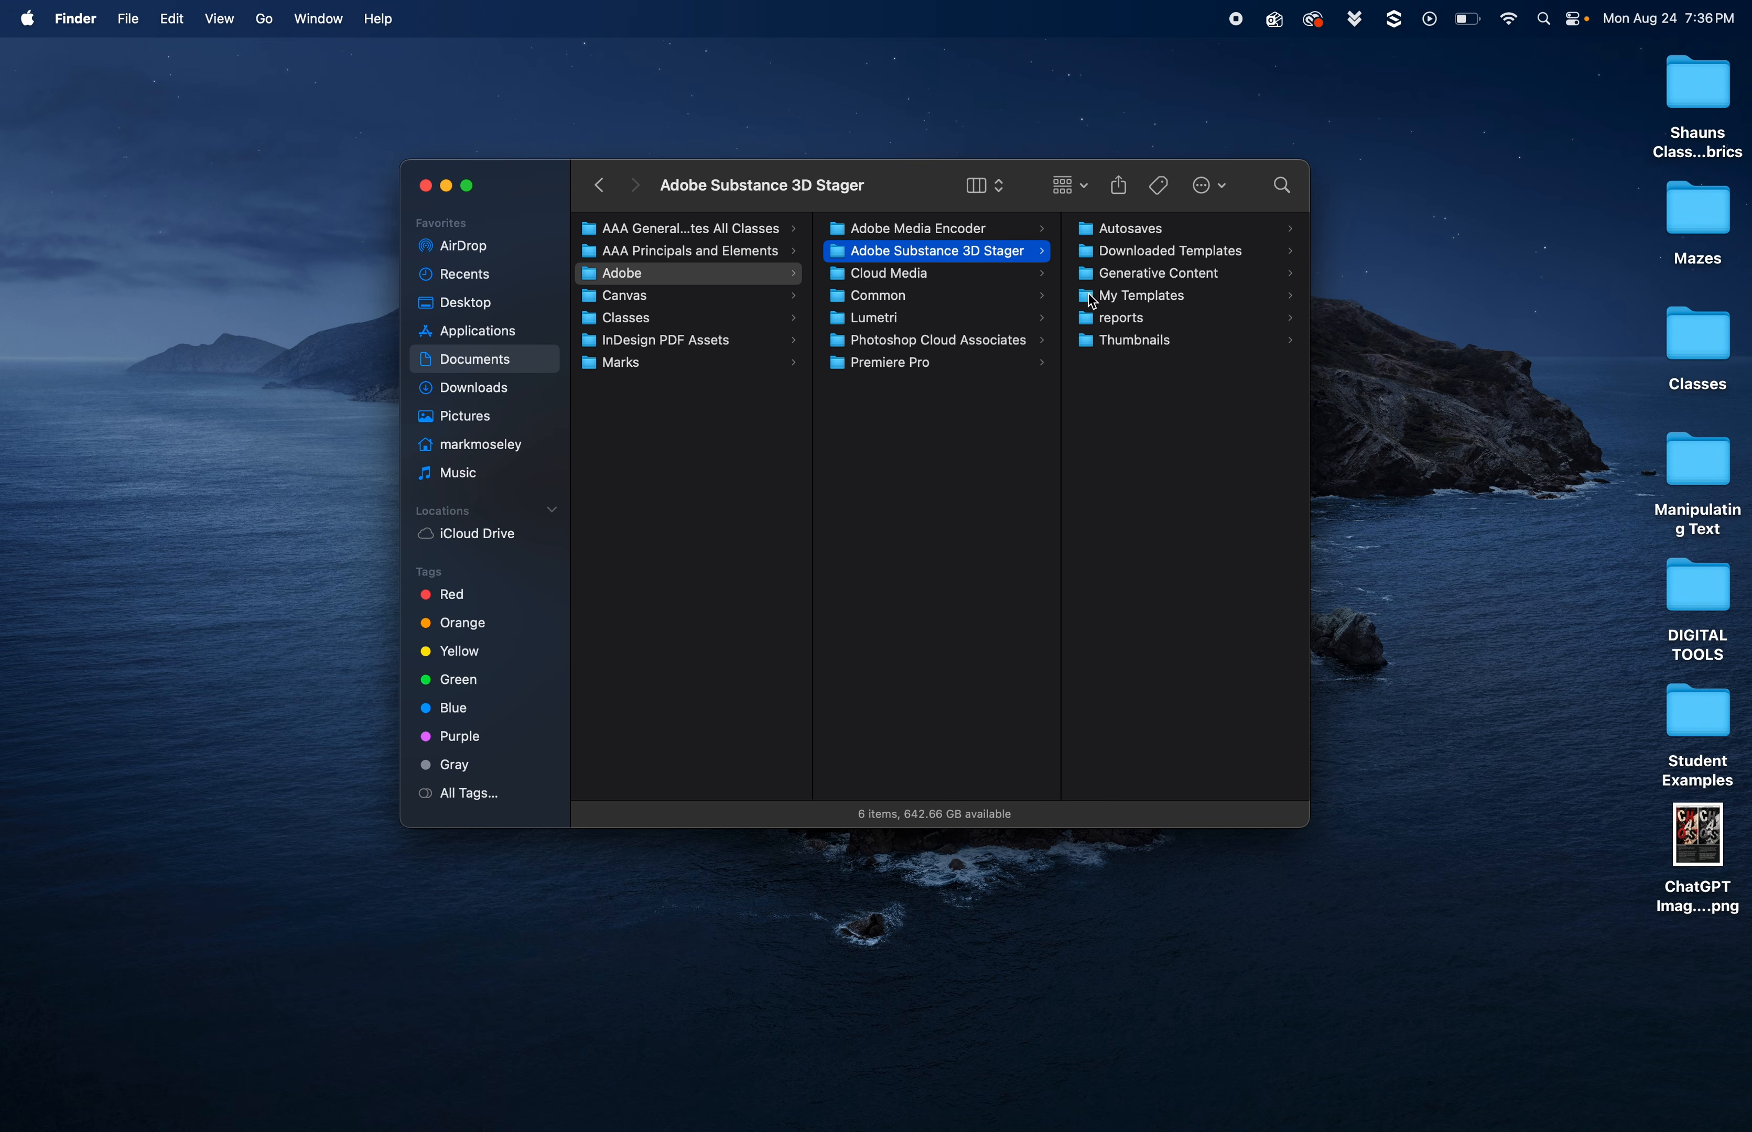
Show the Adobe Substance 3D Stager folder in gallery and icon views, ending in list view with nothing selected
click(995, 186)
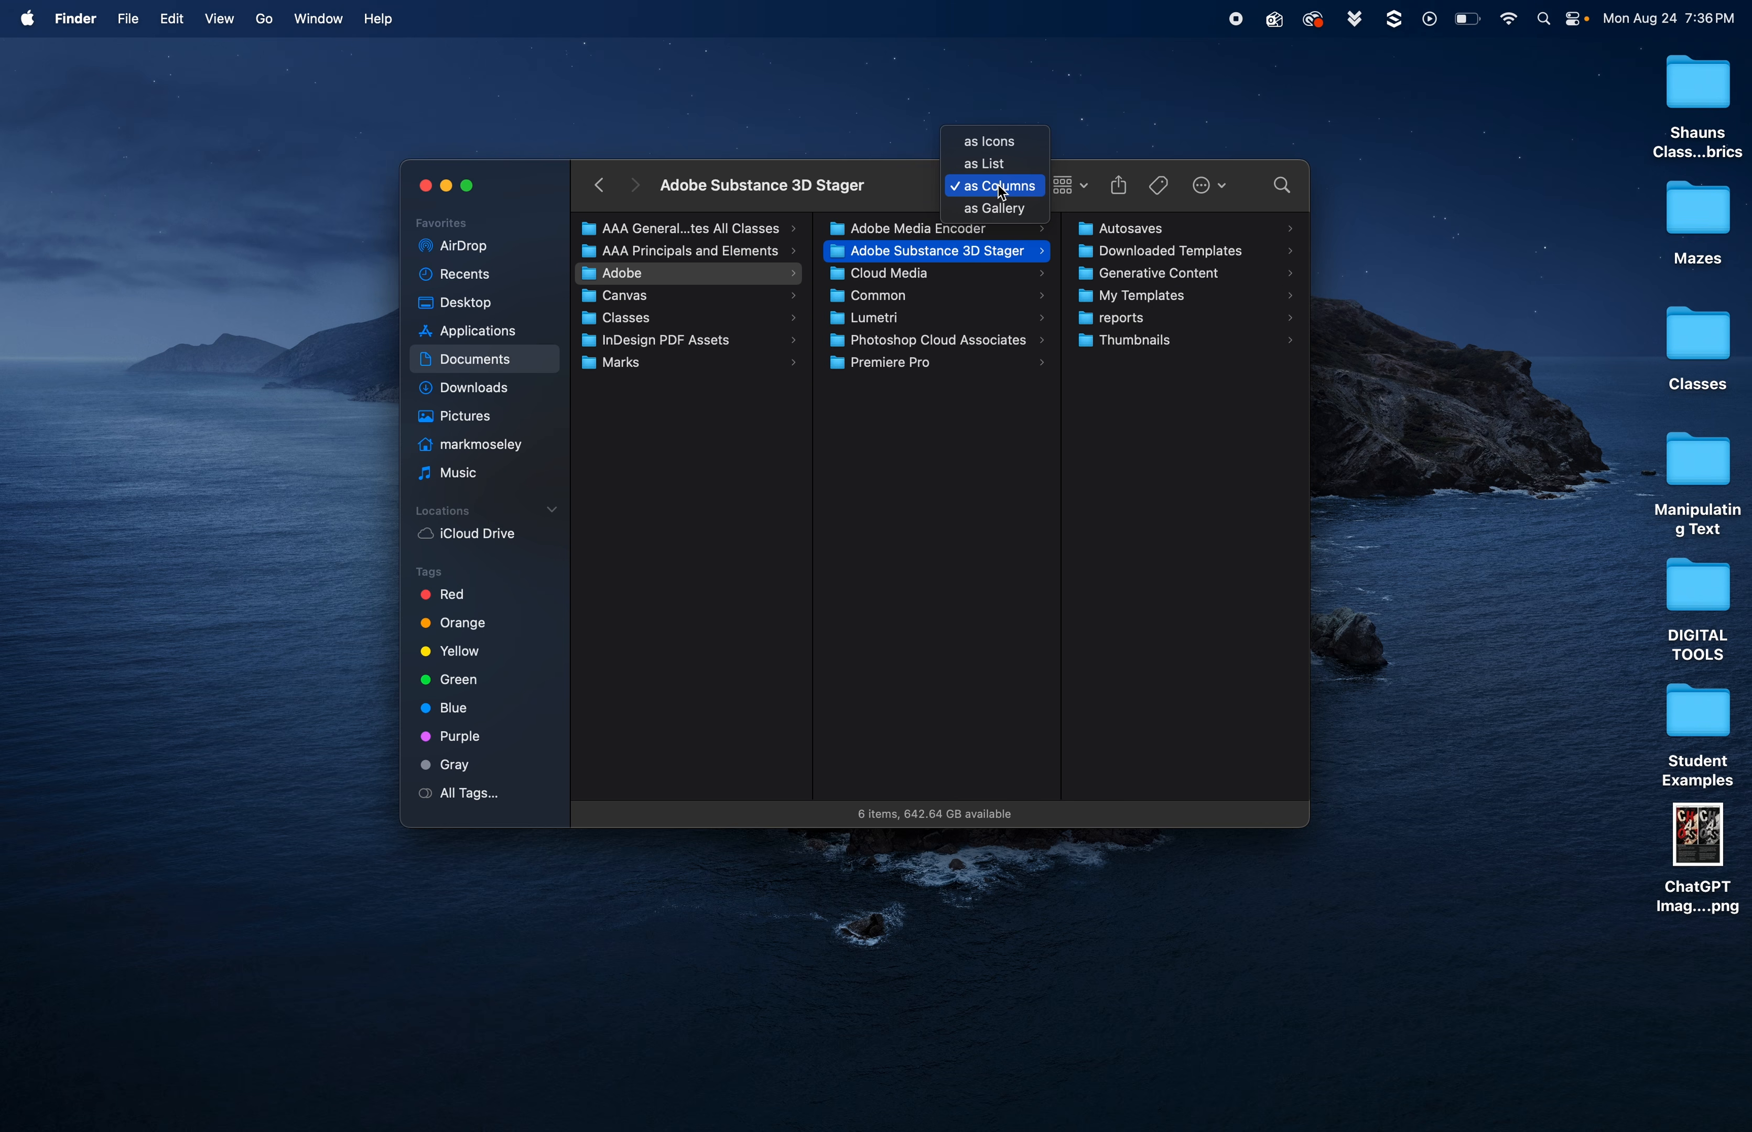
click(1001, 210)
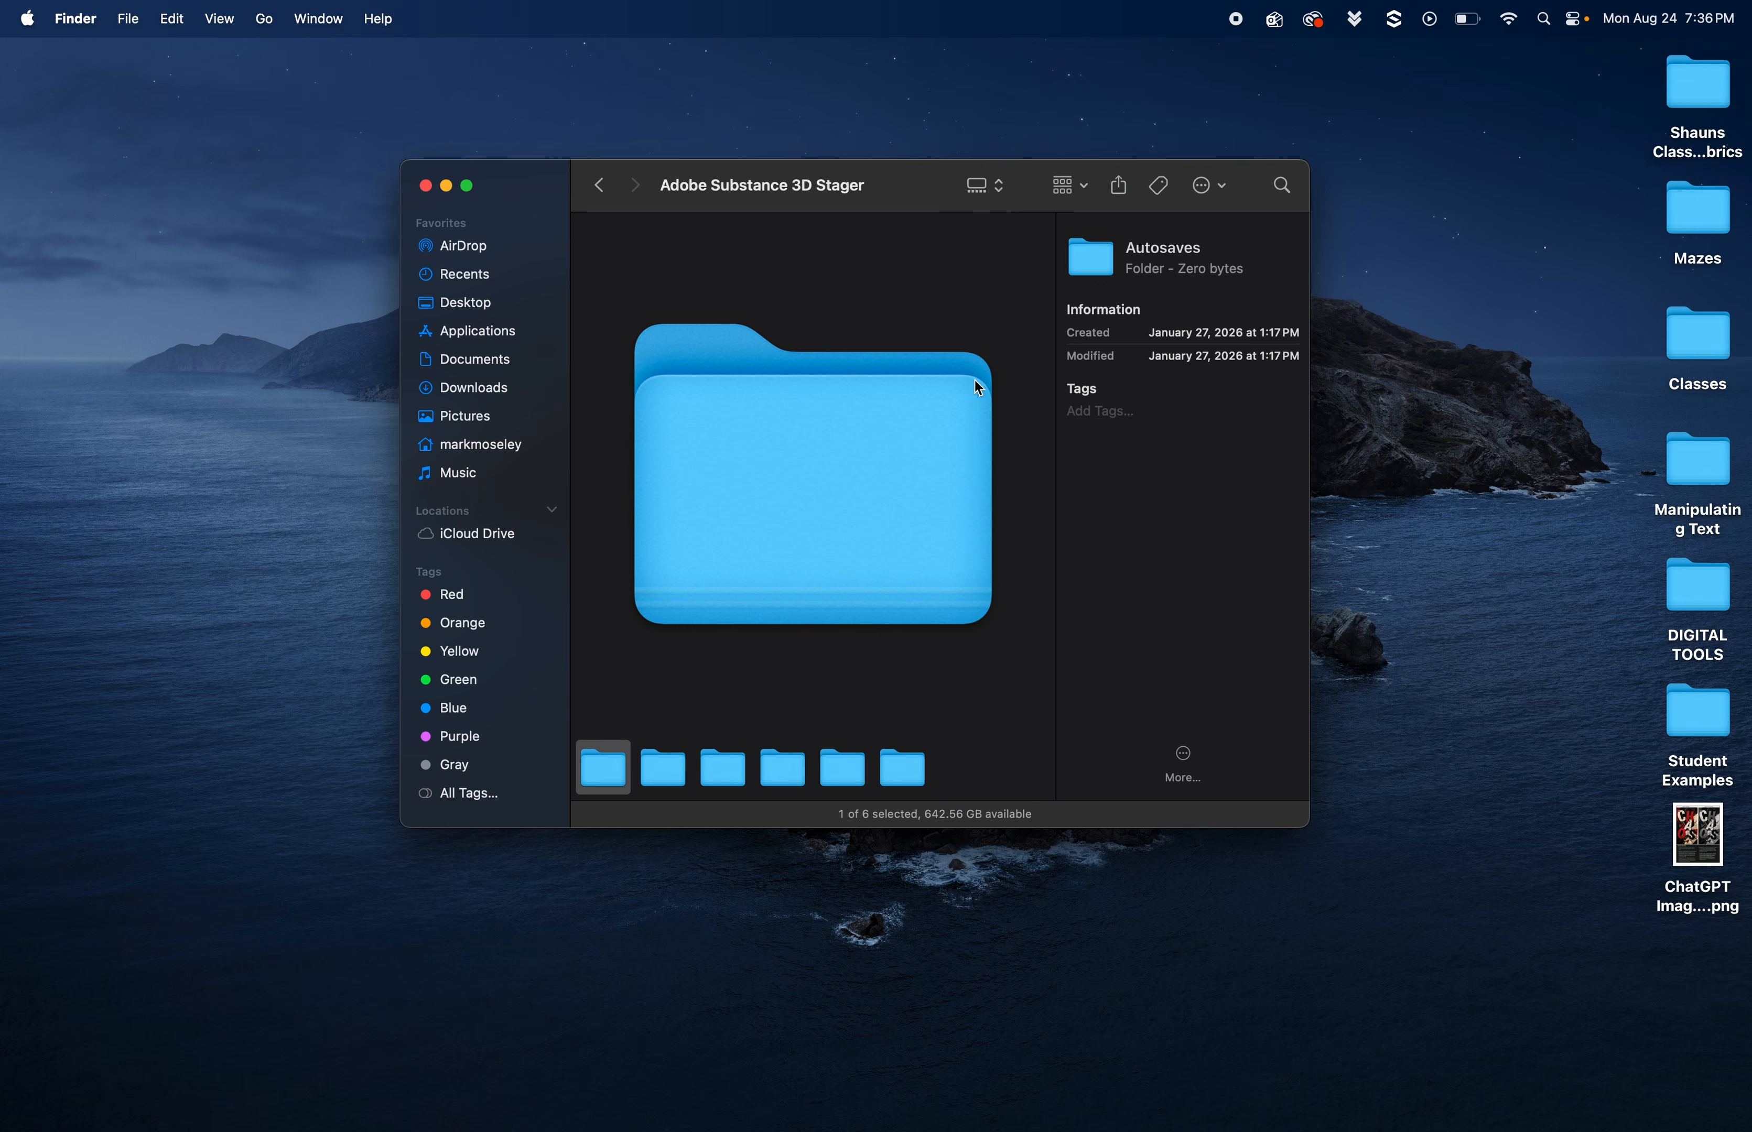
click(998, 187)
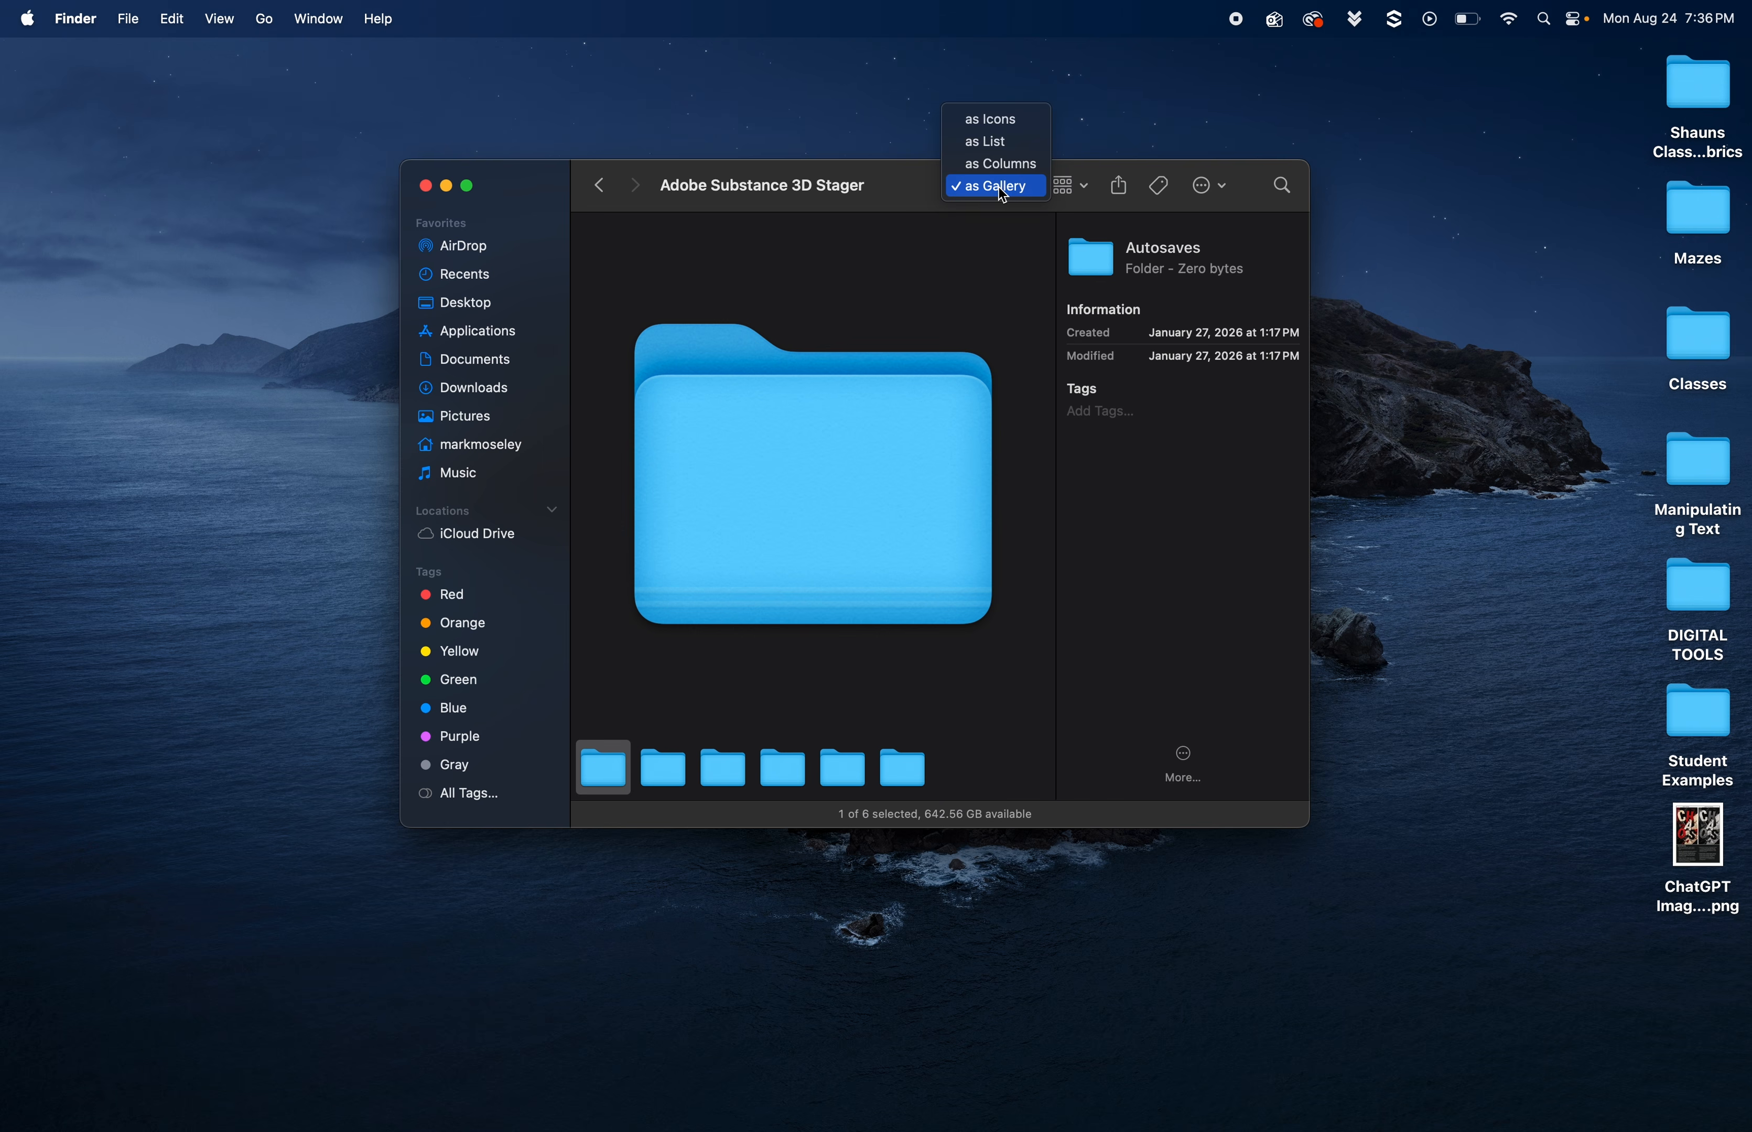
click(990, 127)
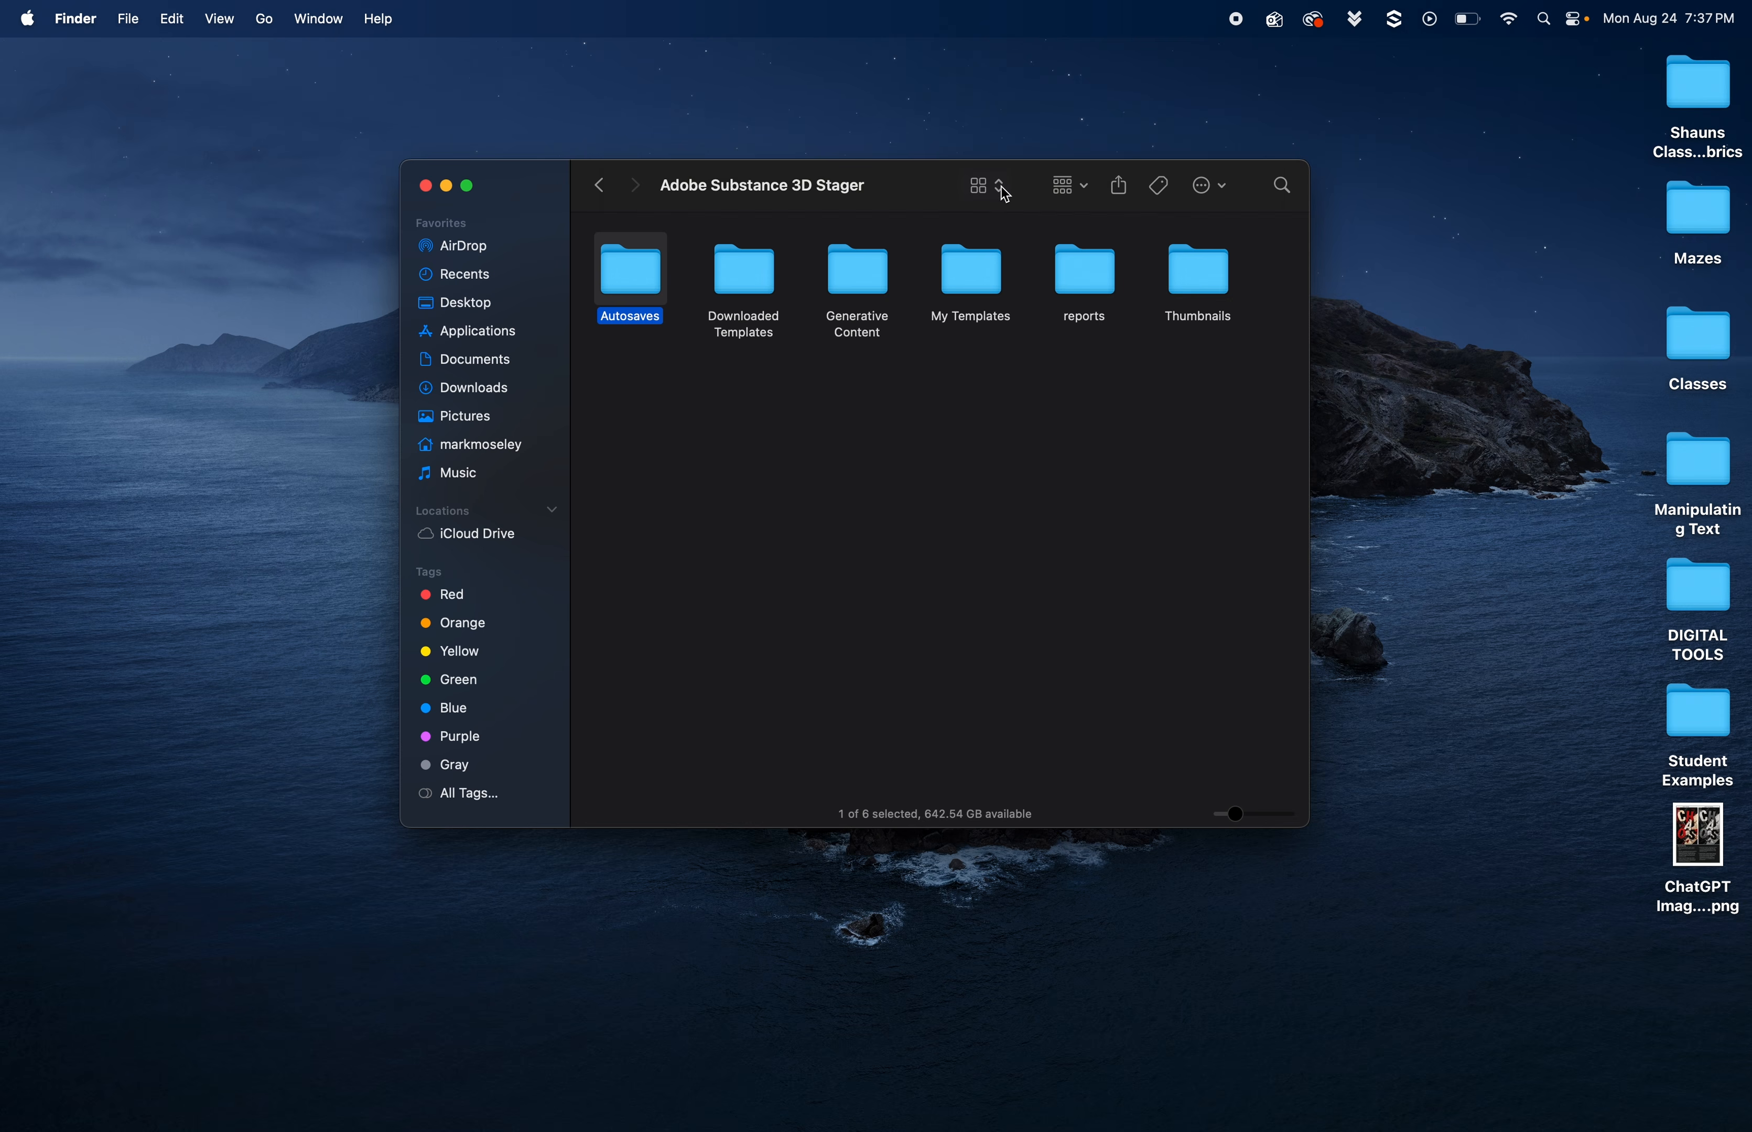
click(1005, 193)
click(999, 212)
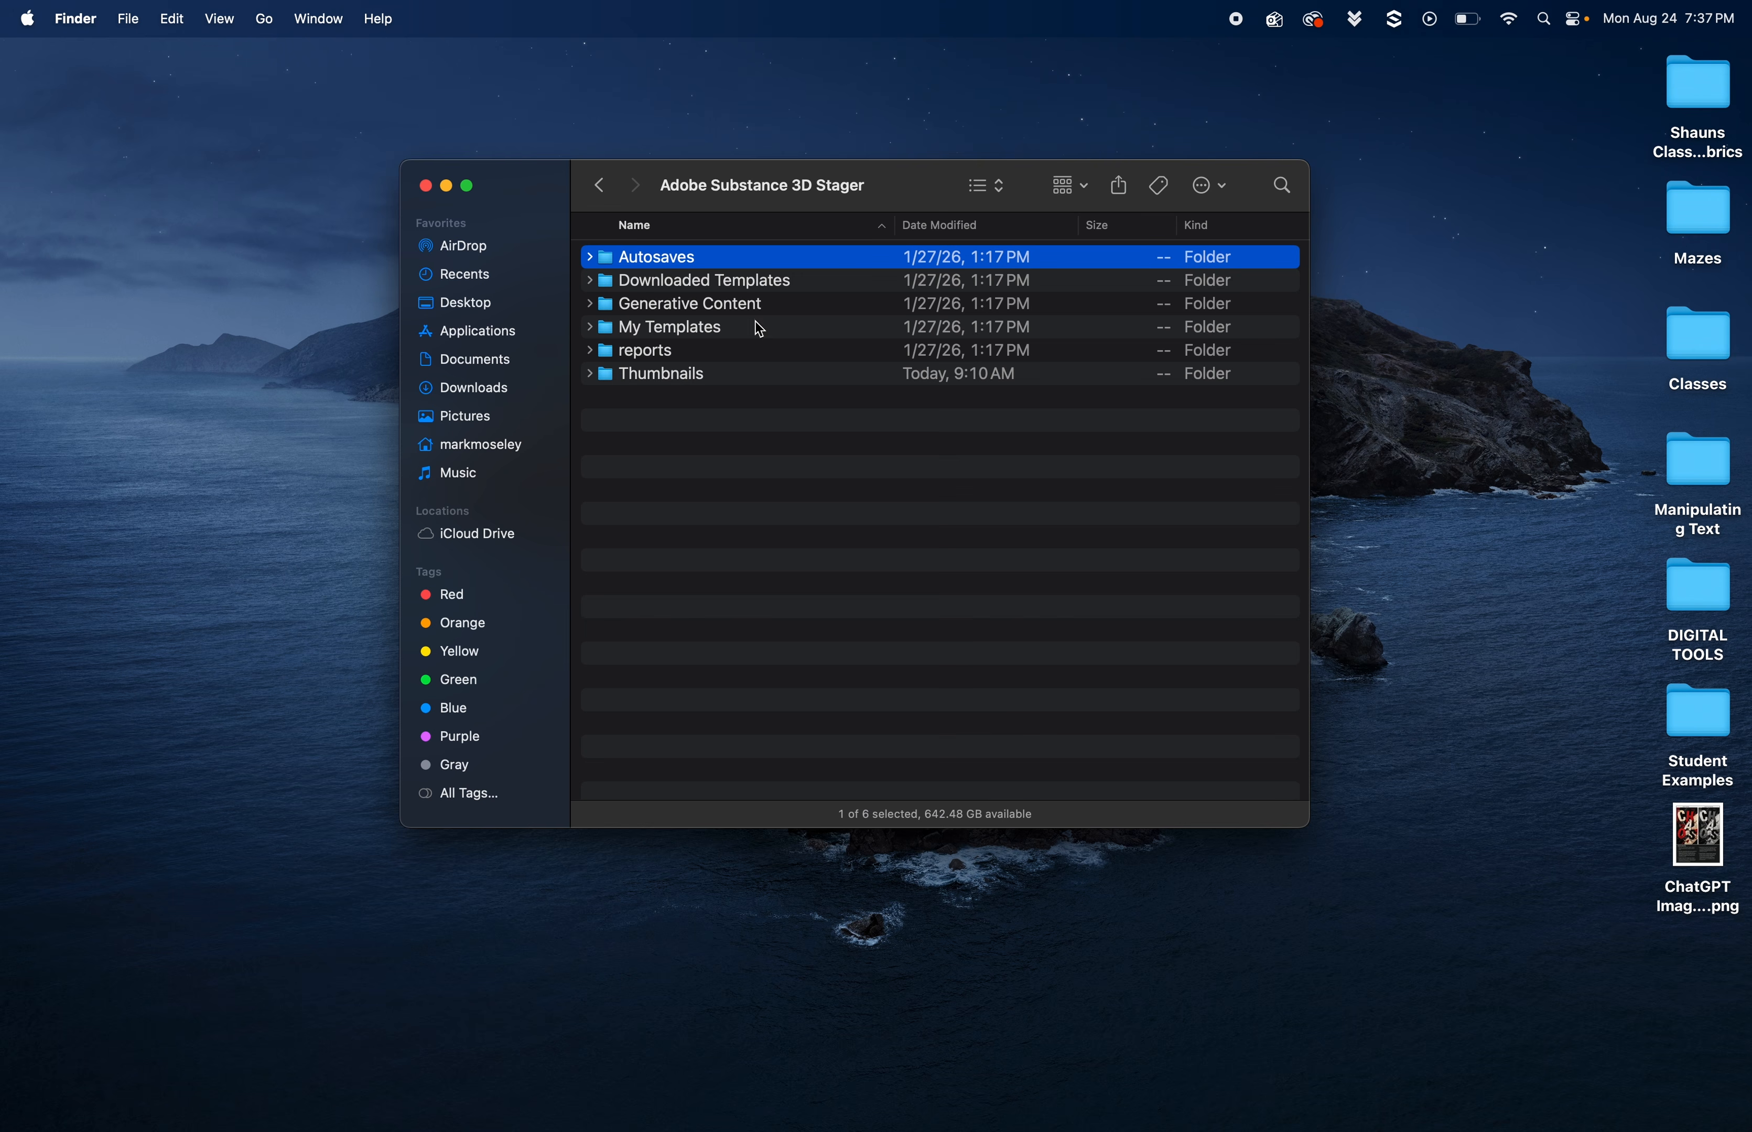
click(685, 494)
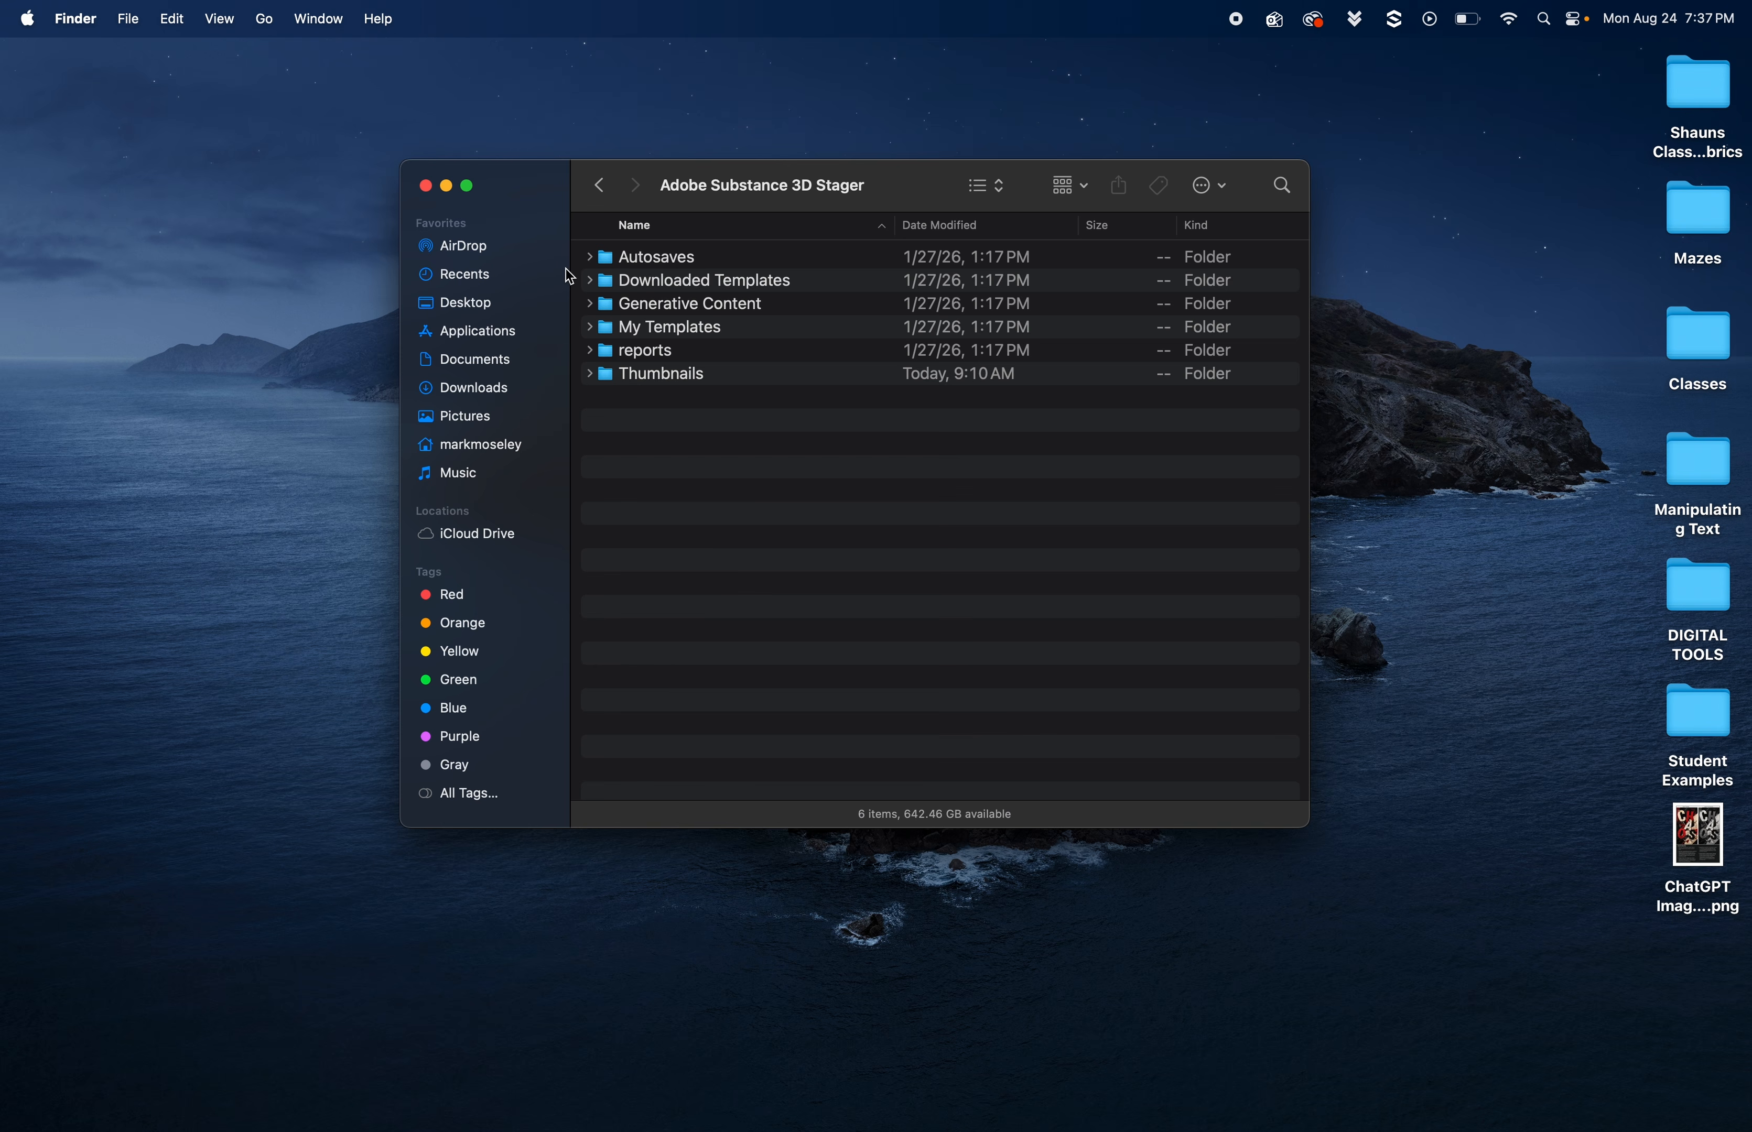
Create a folder named Class Name inside the Adobe Substance 3D Stager folder
click(131, 22)
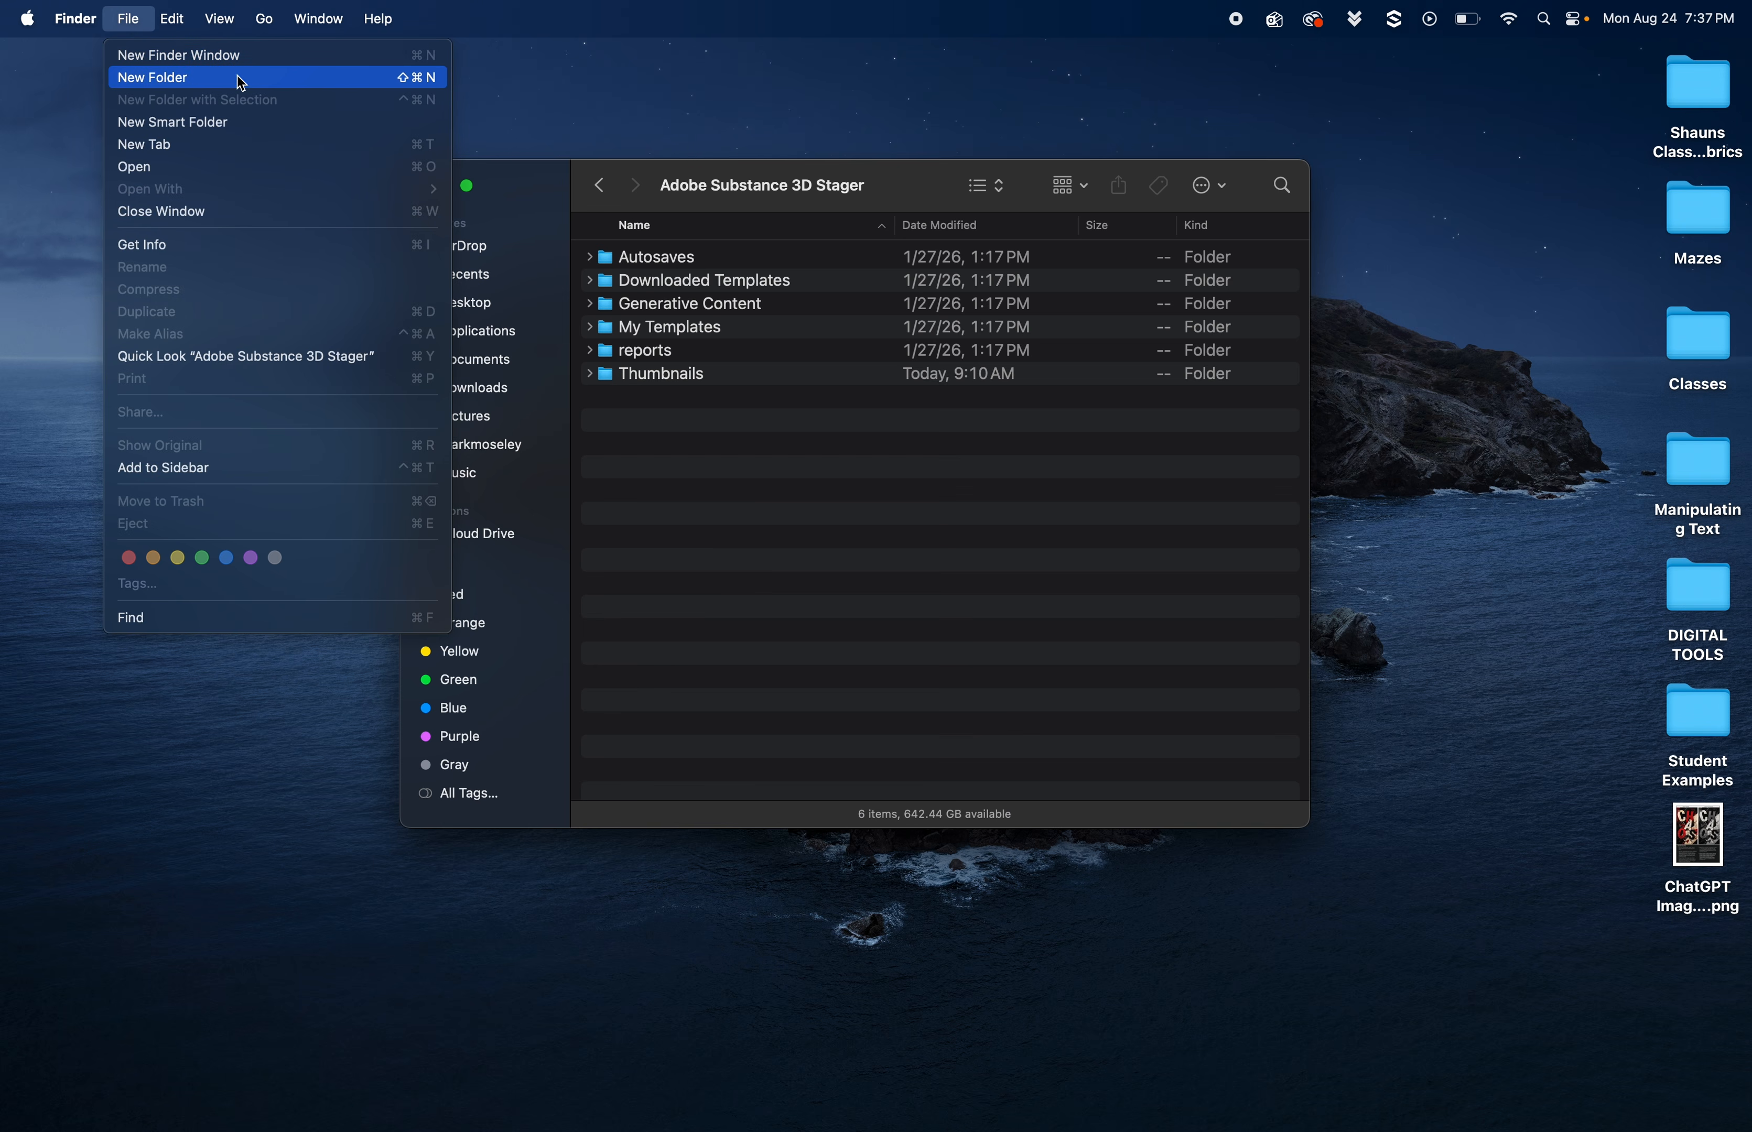
click(181, 78)
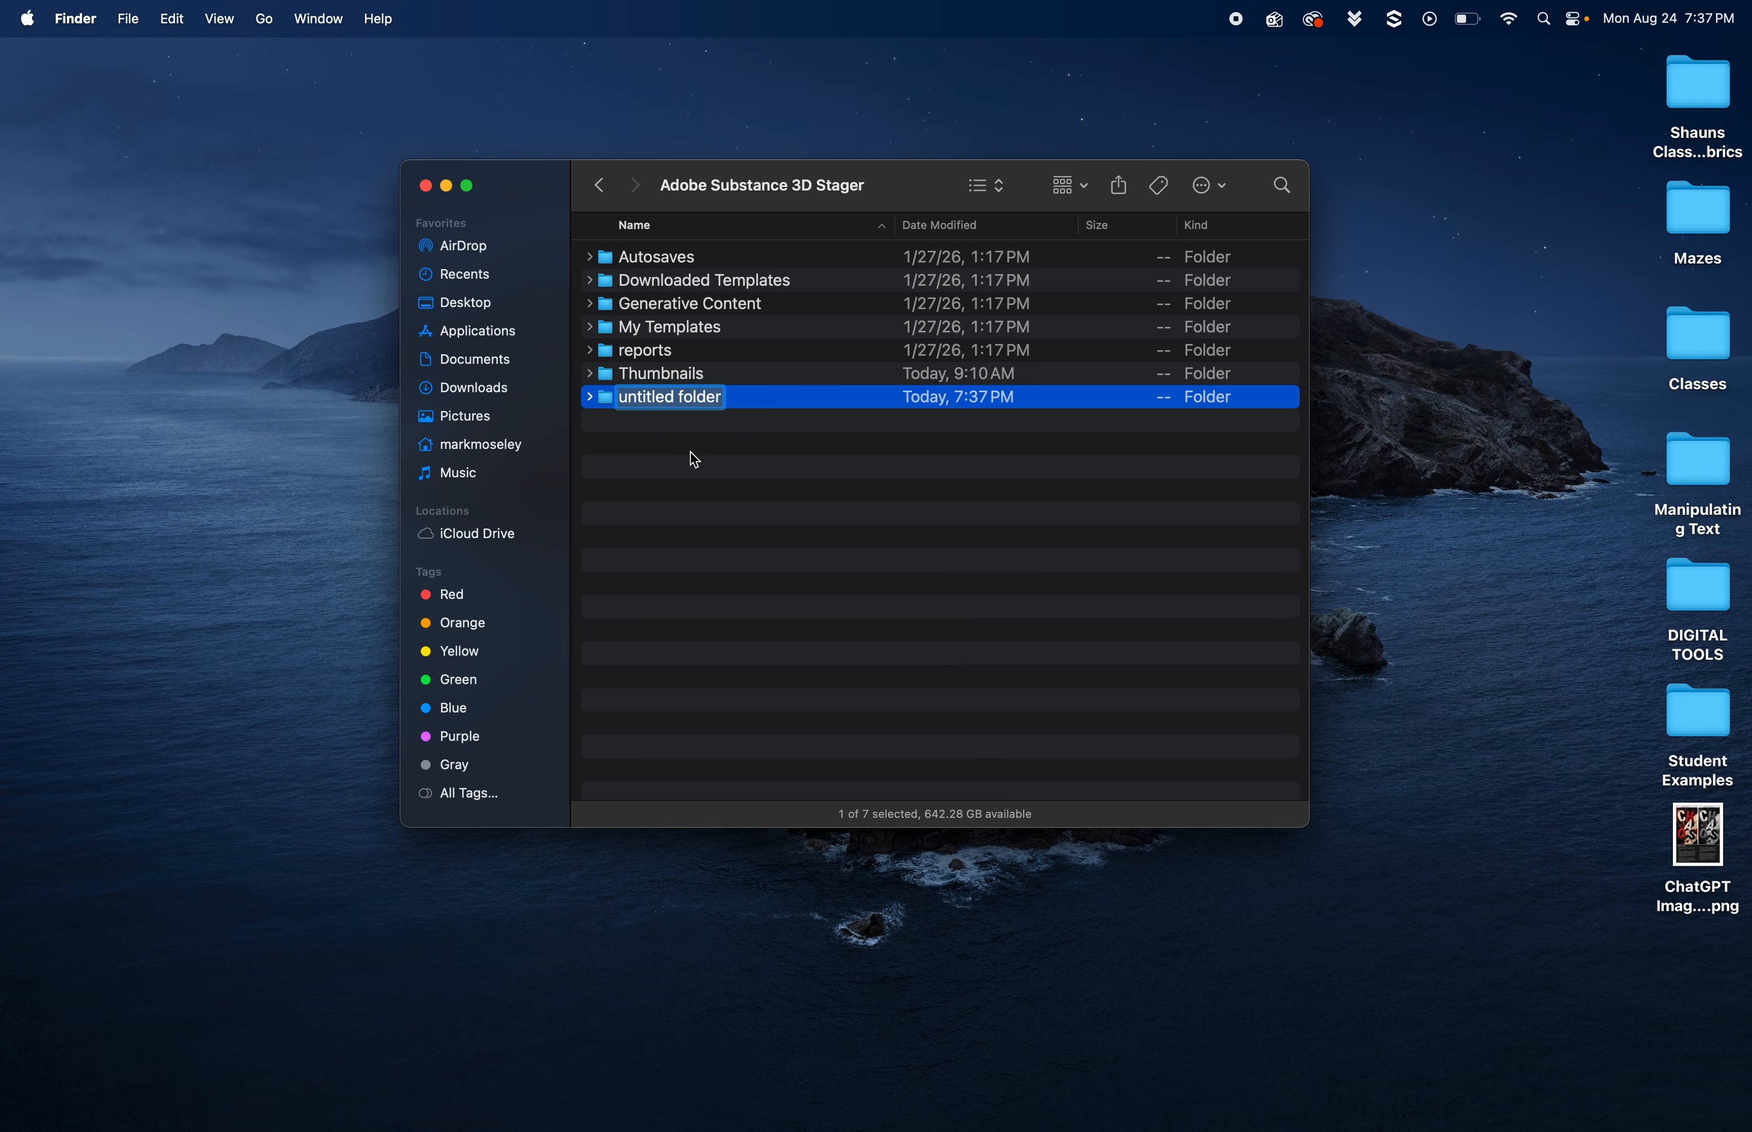
key(BackSpace)
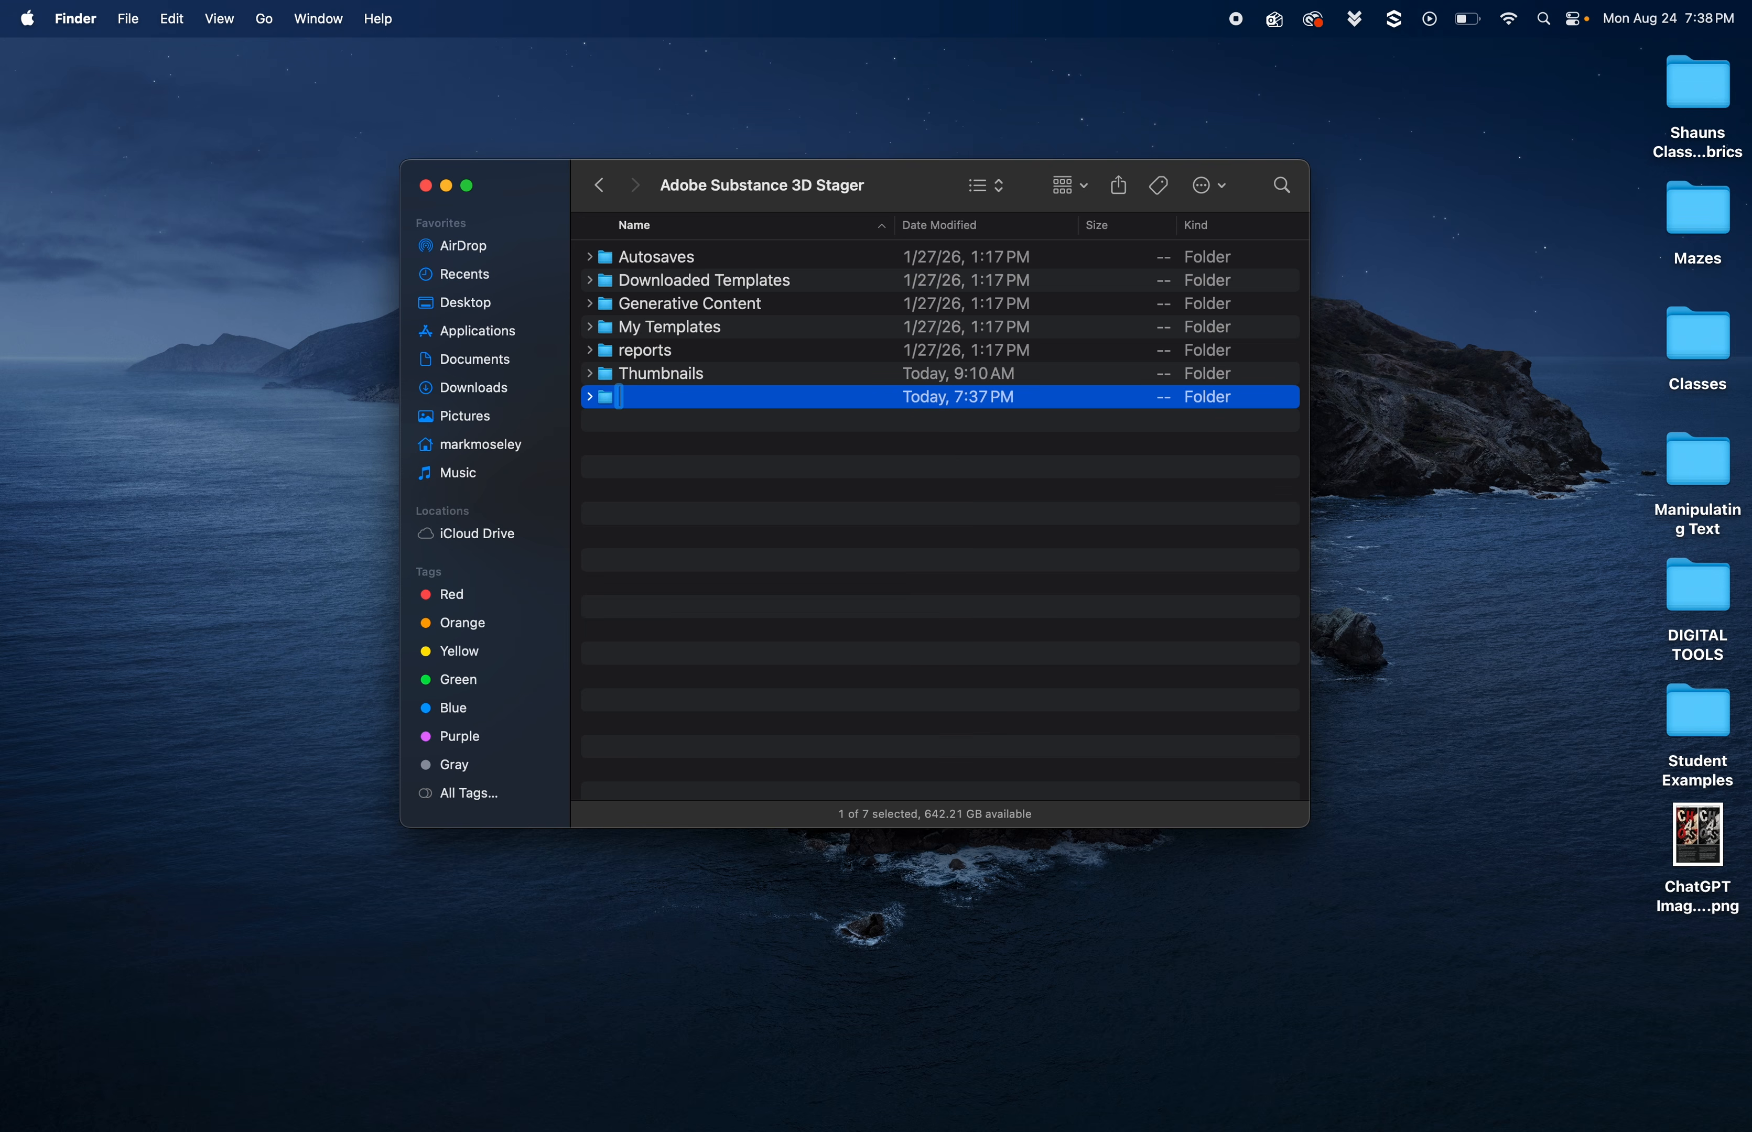
text(Class Name)
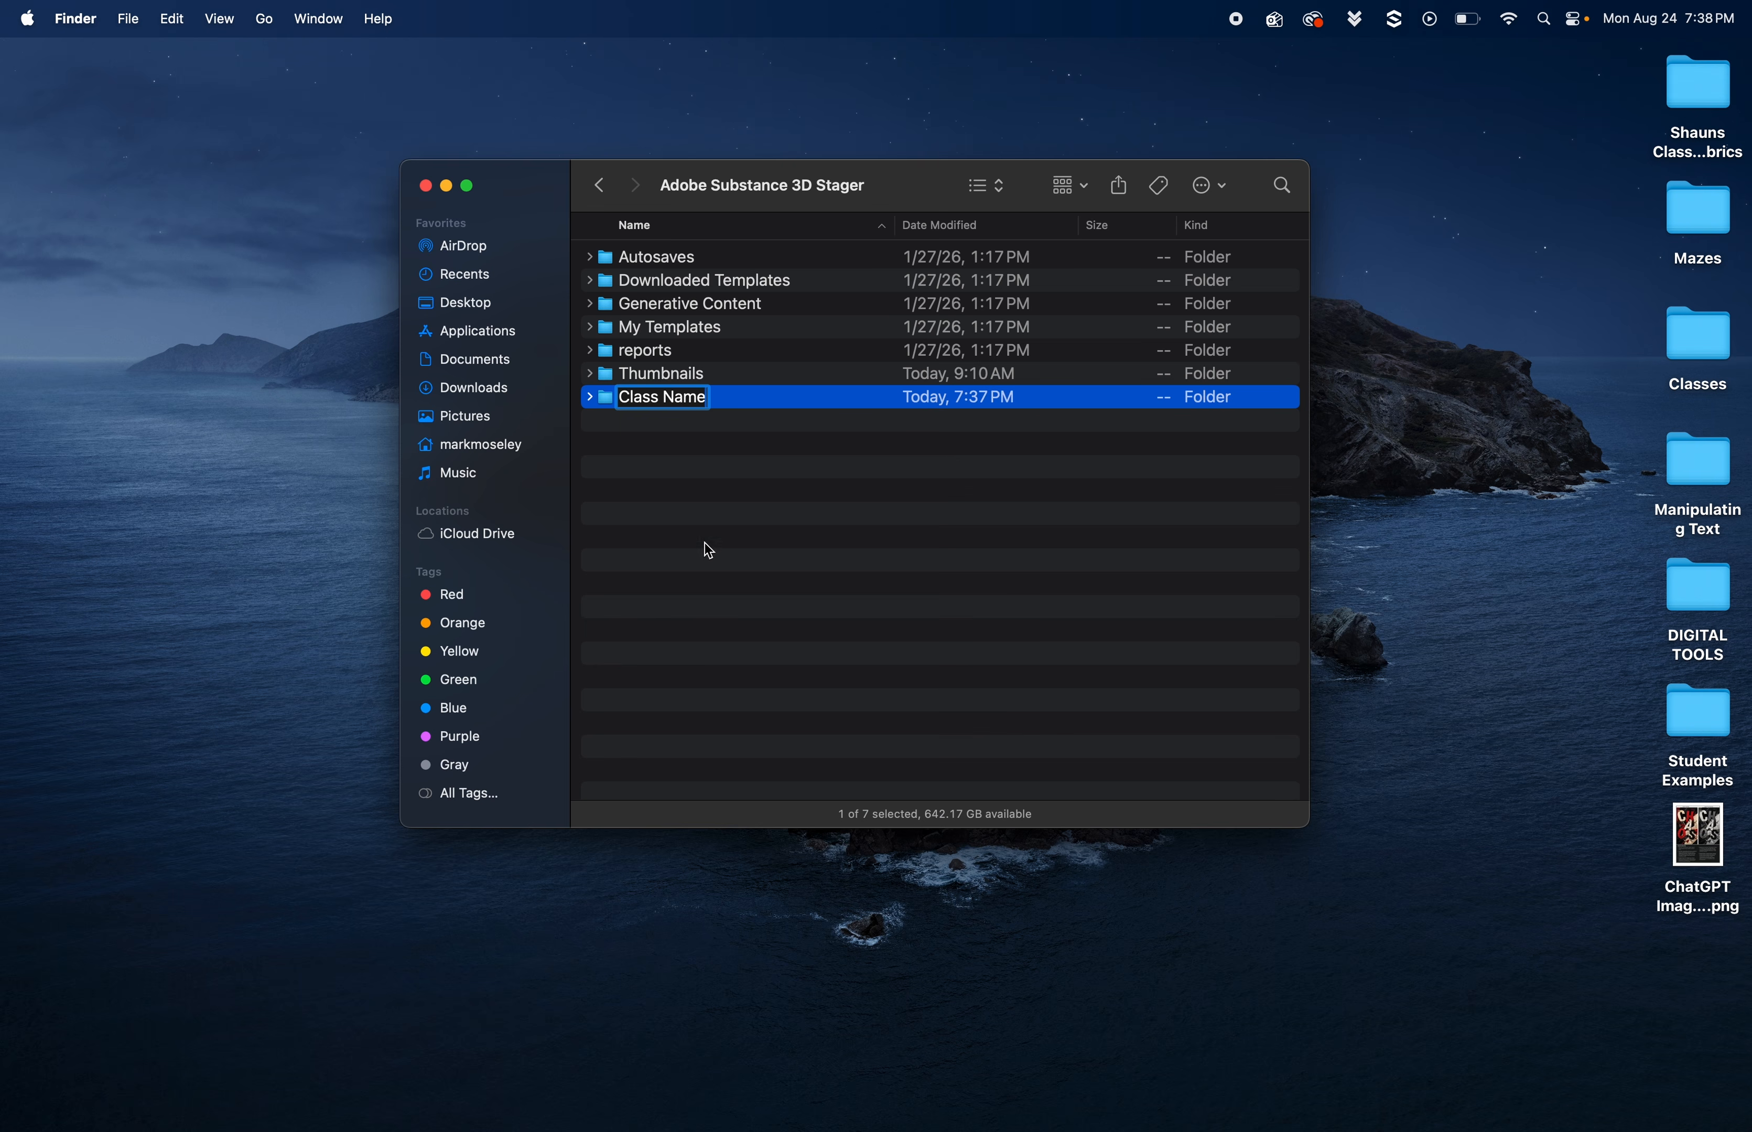
key(Return)
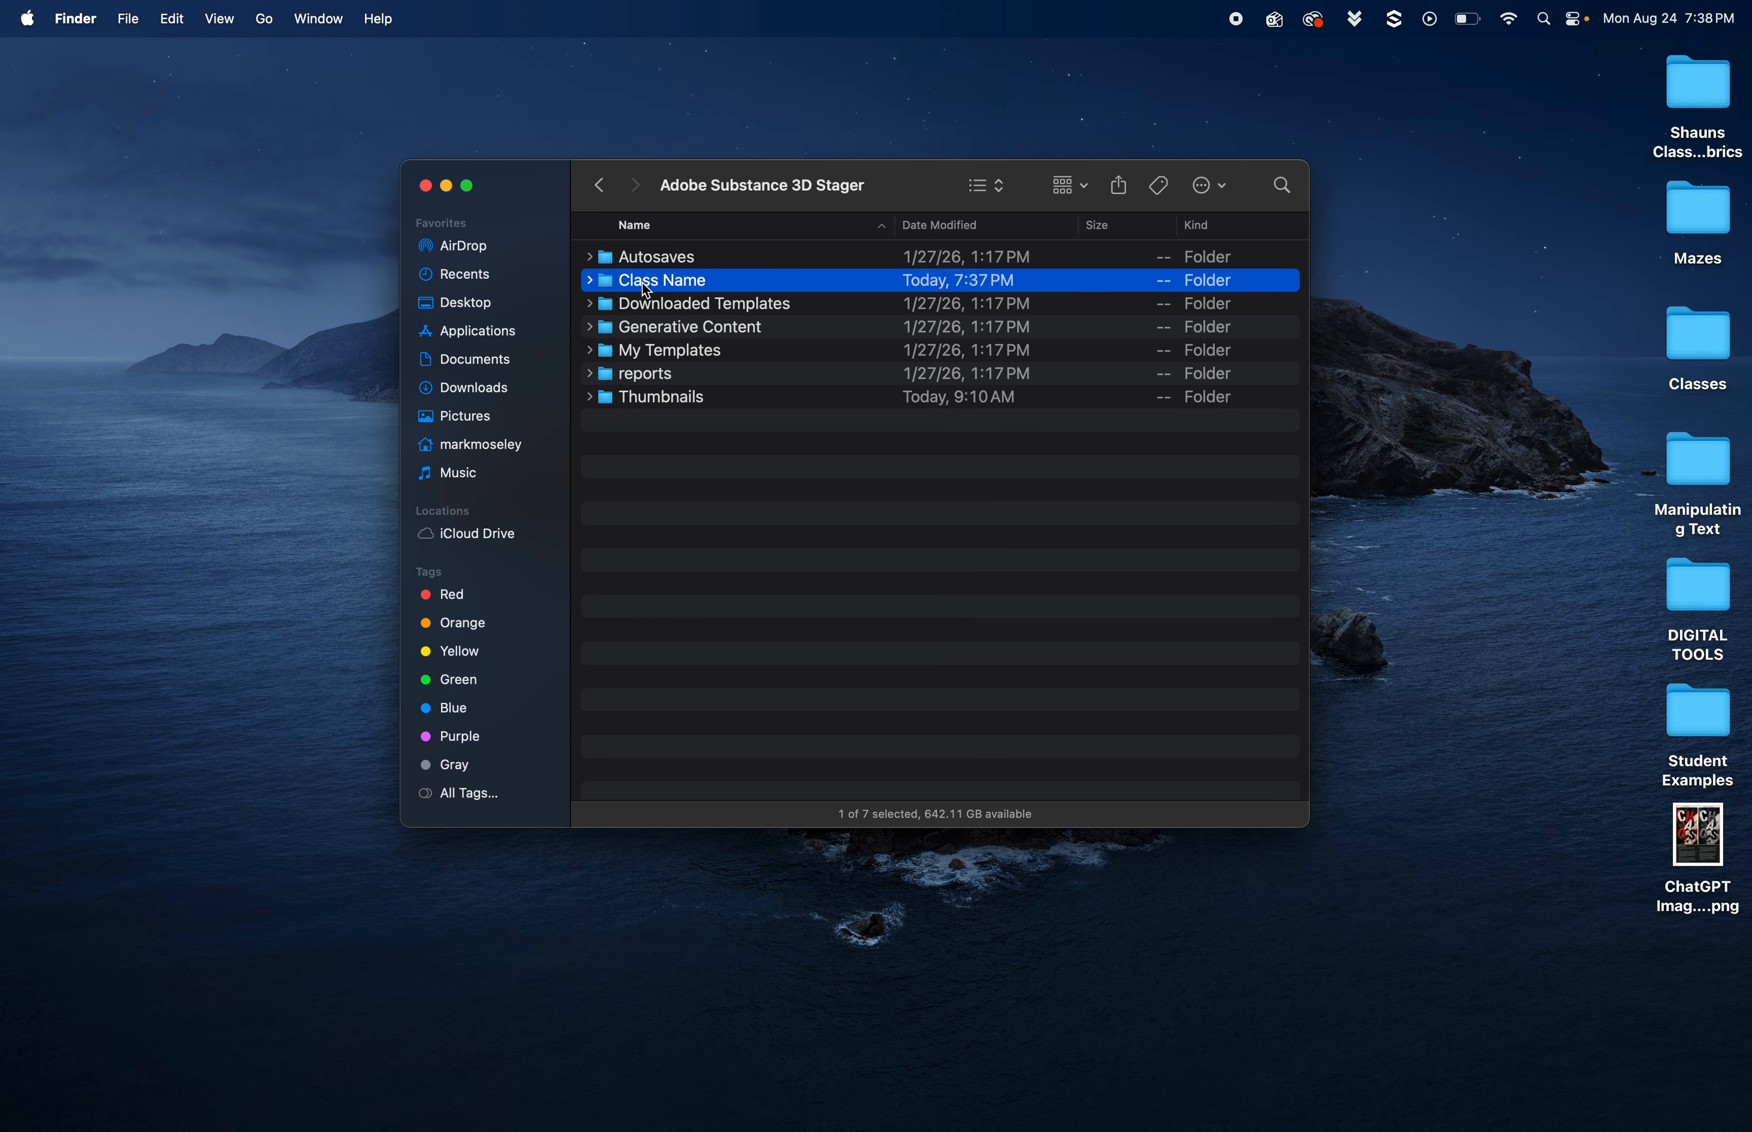
Open the Class Name folder and create a subfolder named Assignment 1 in it
double_click(608, 285)
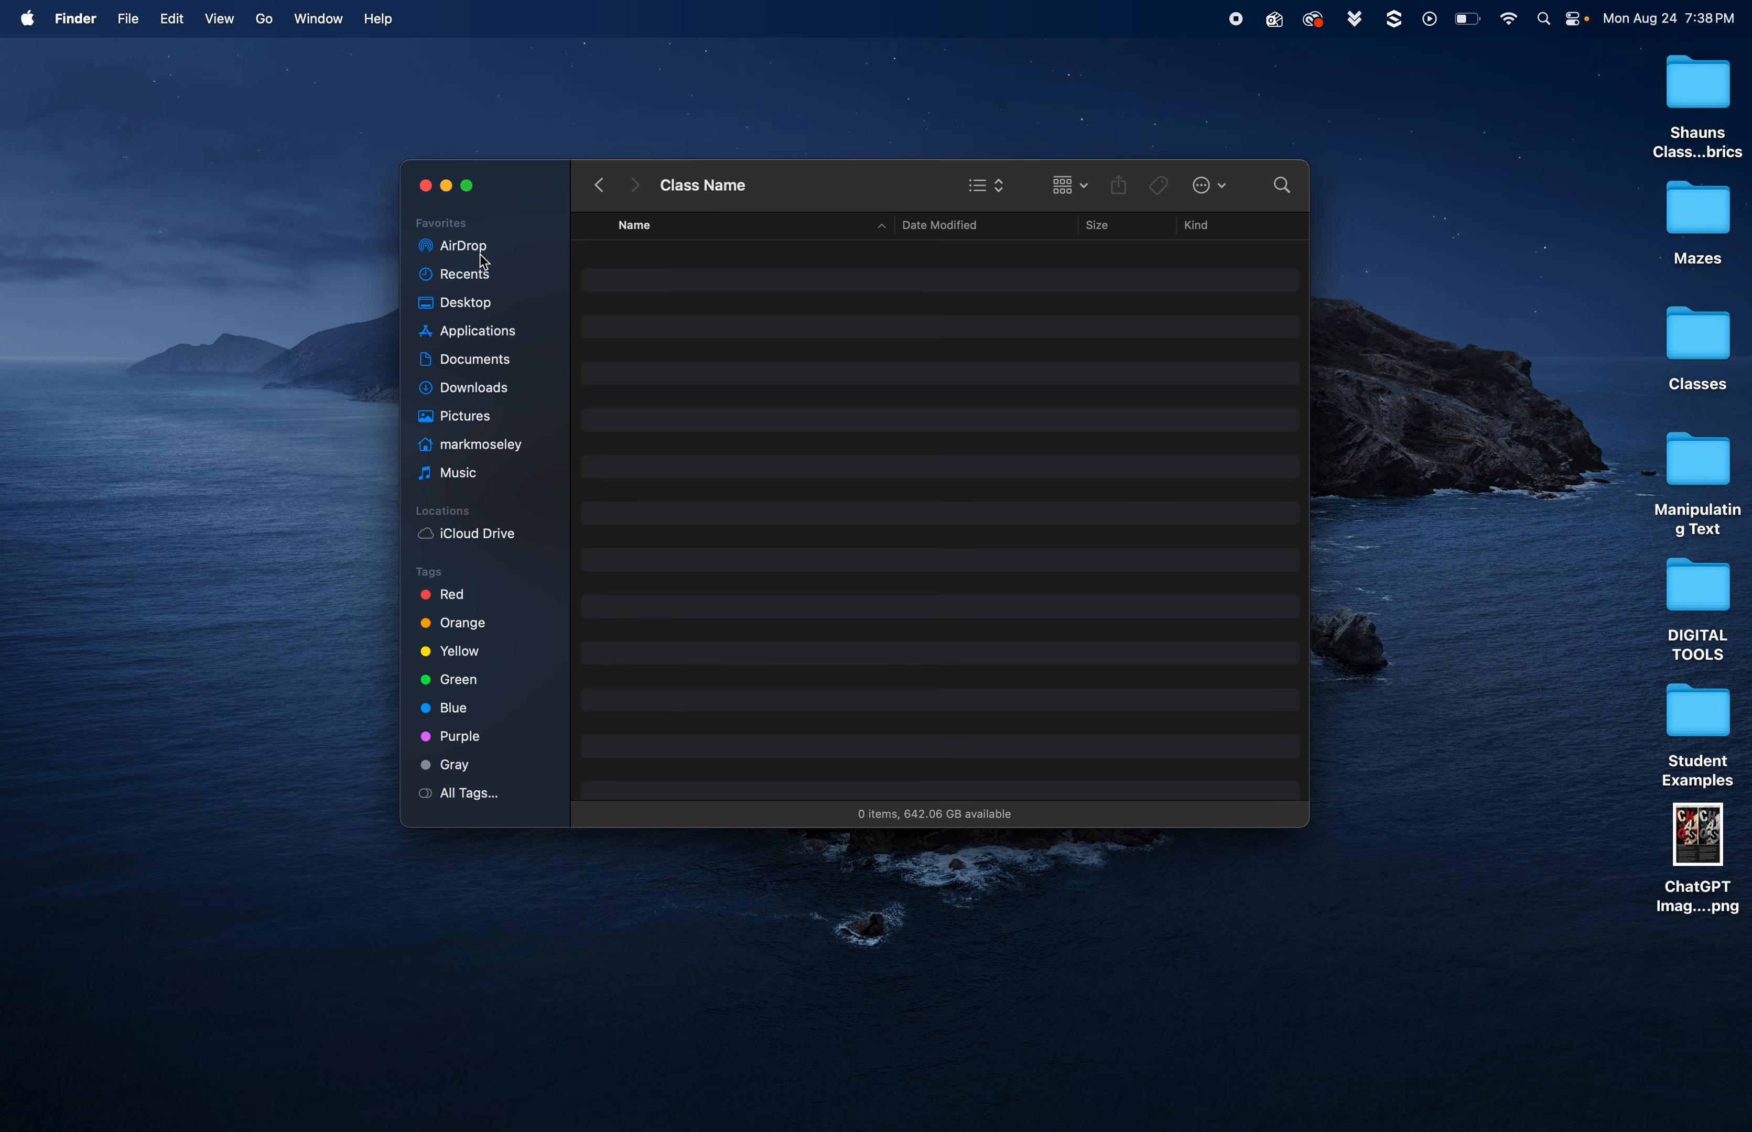
click(128, 18)
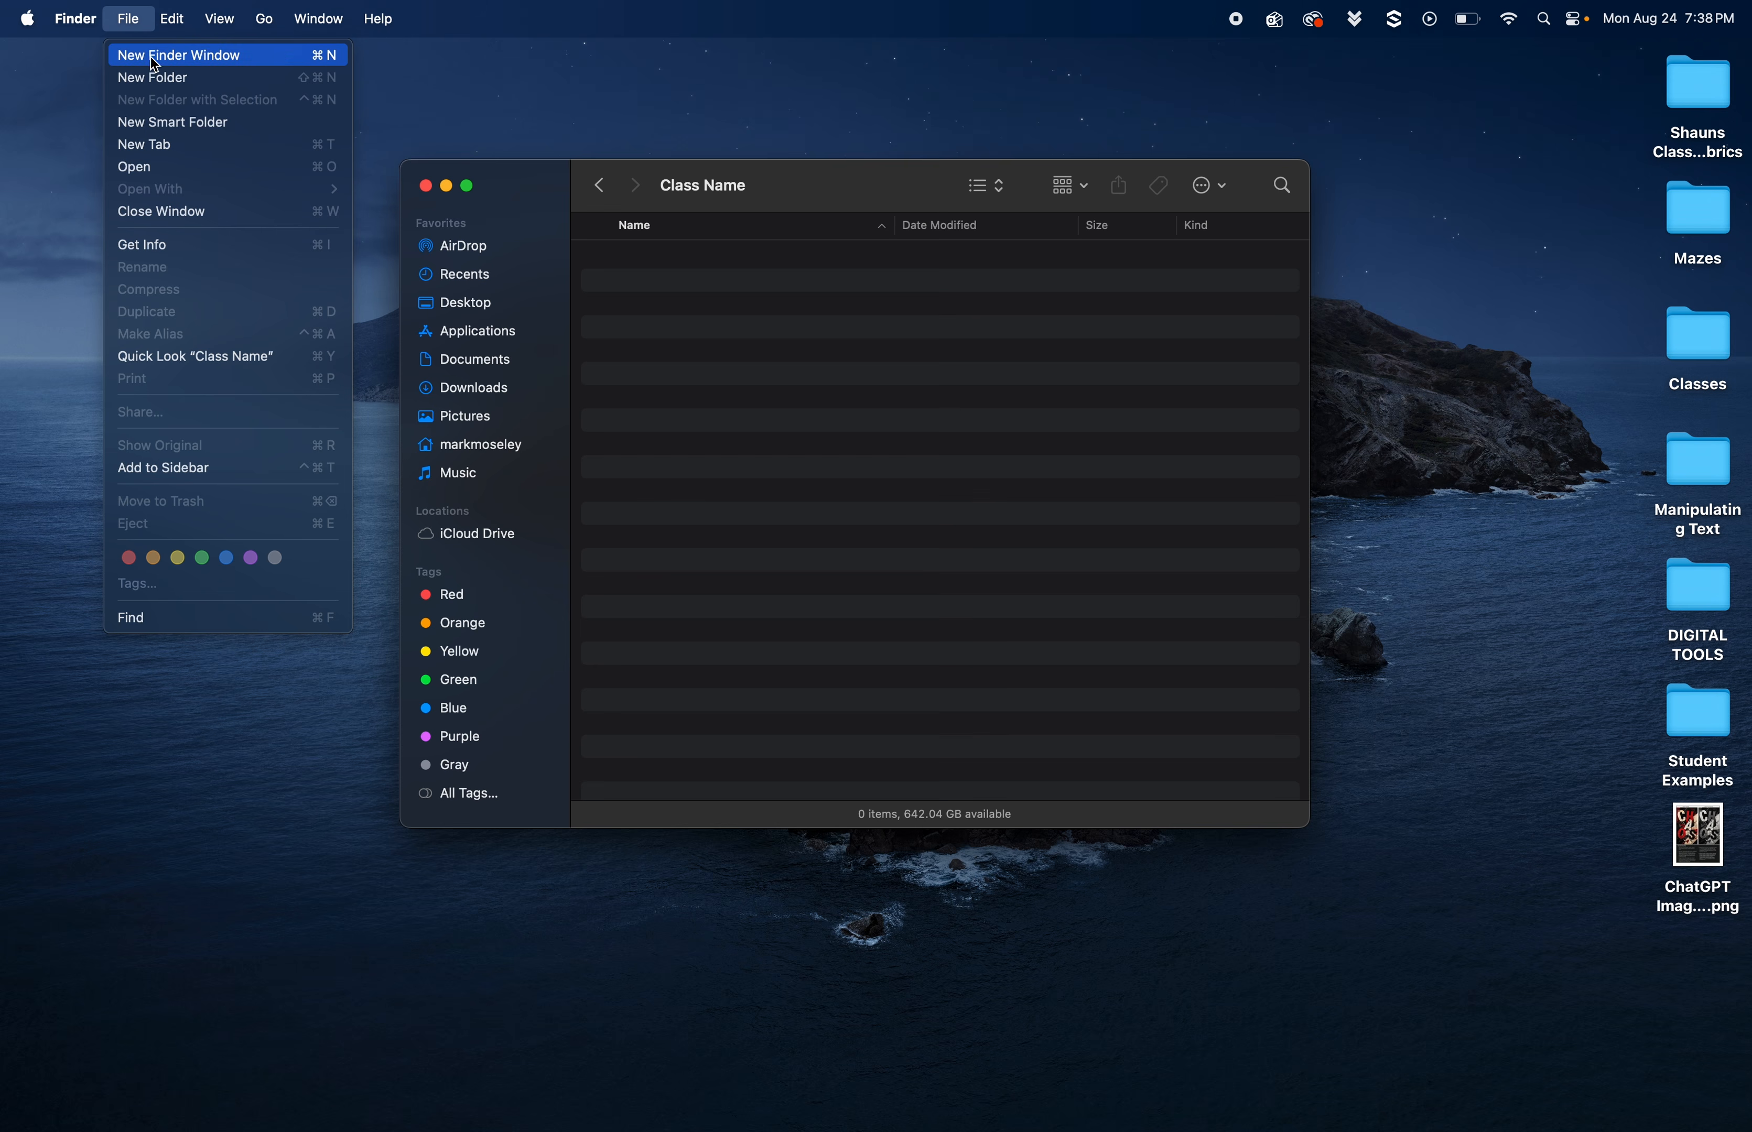
click(164, 87)
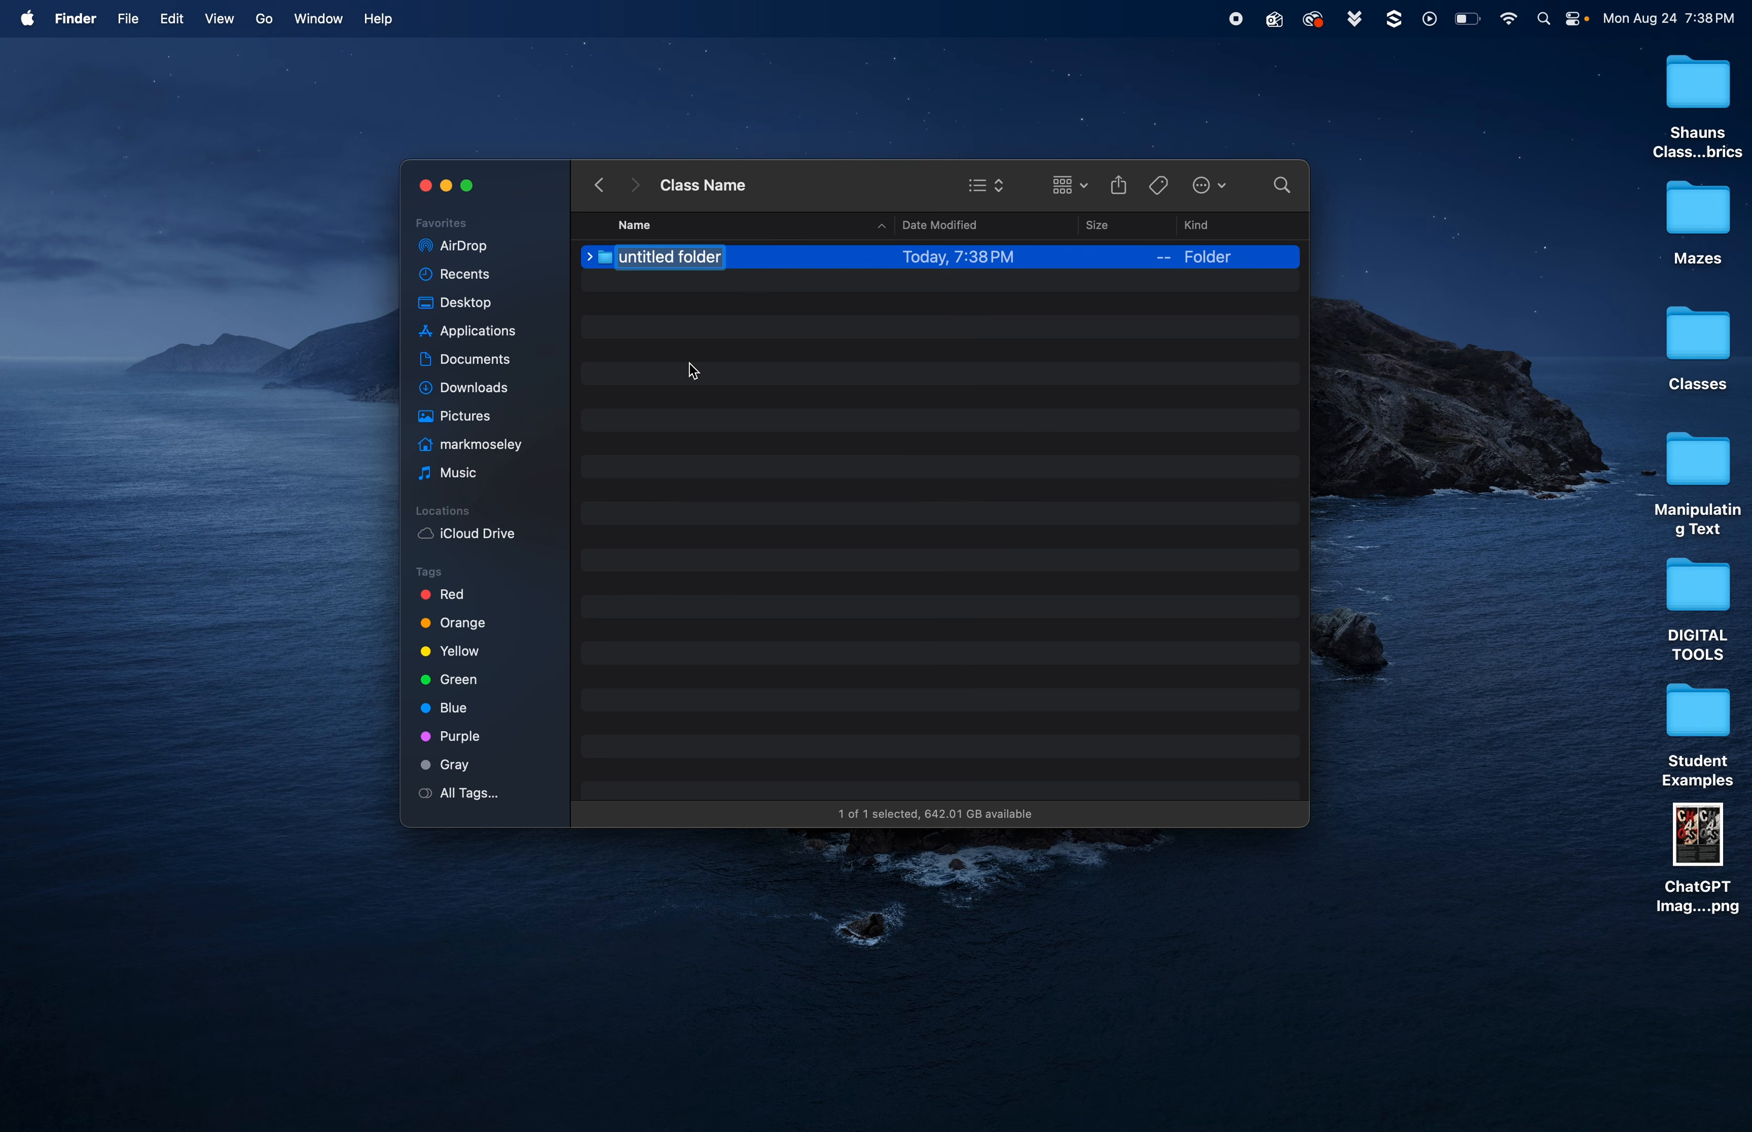
text(Ass)
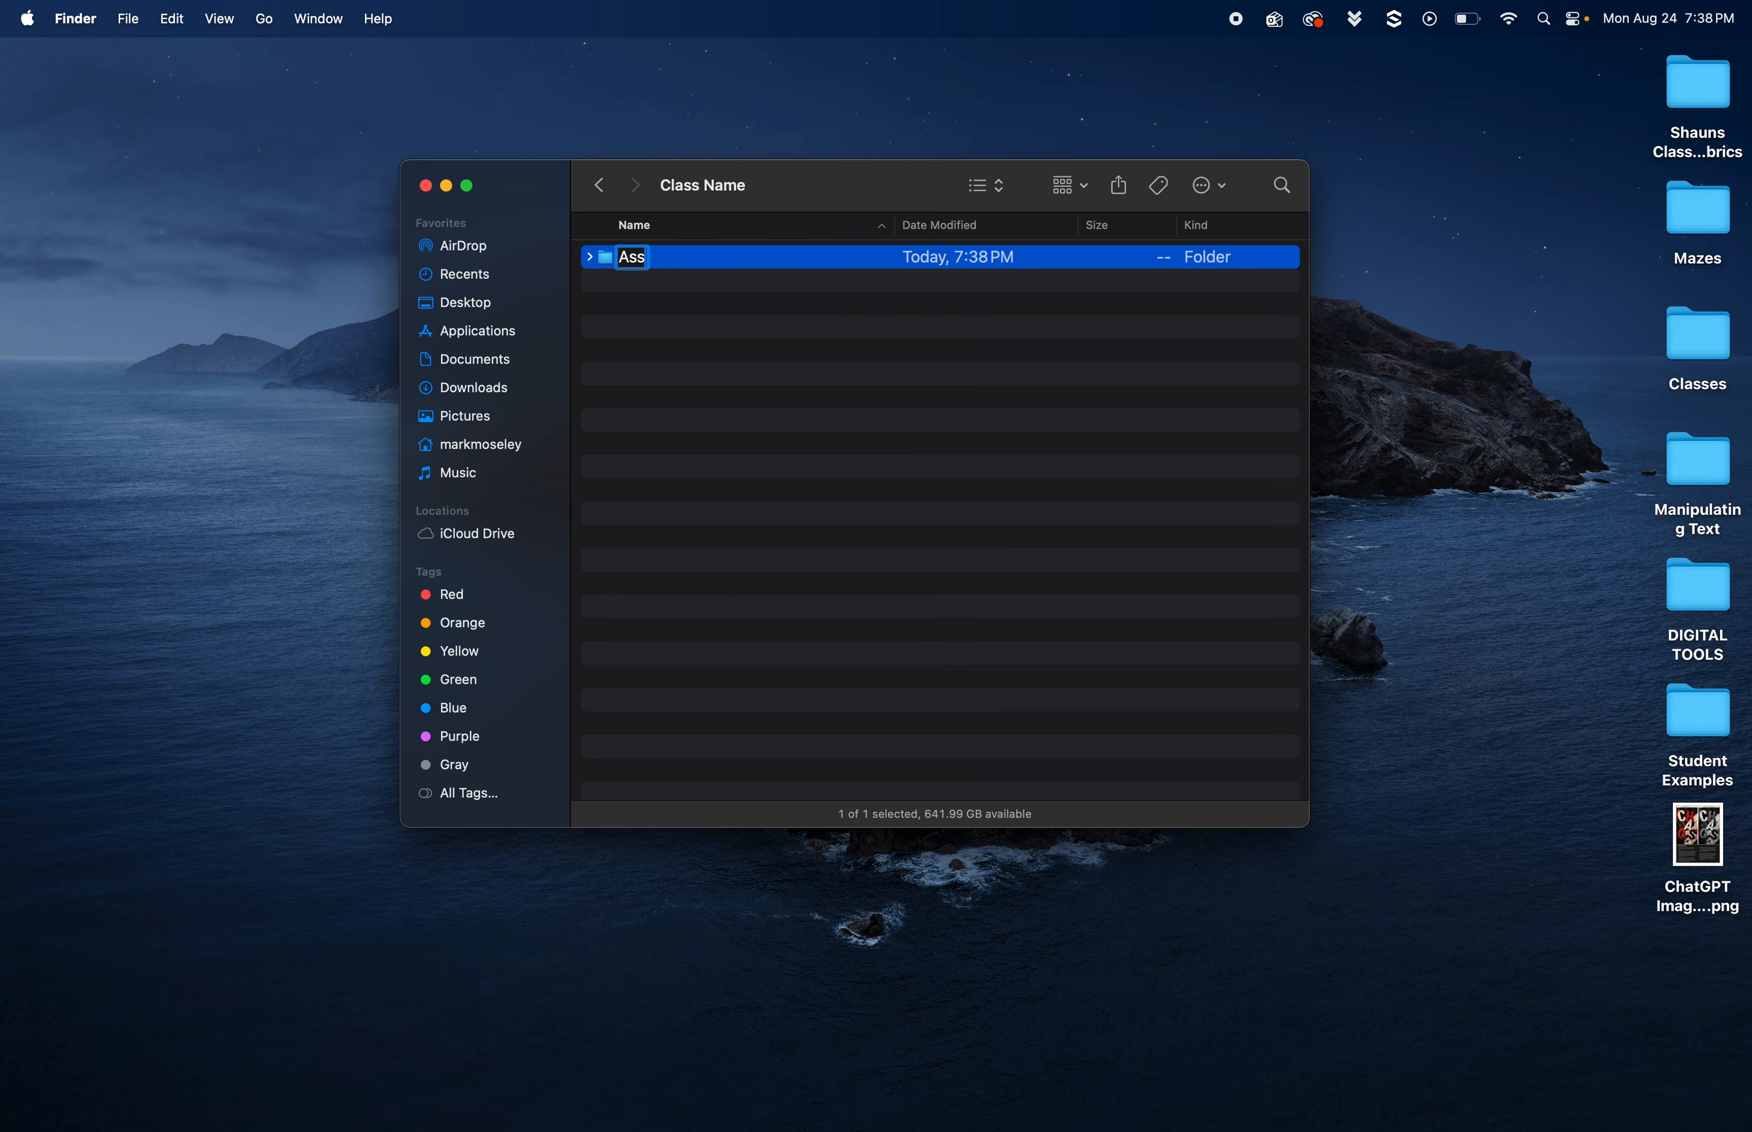
text(ignment 1)
key(Return)
Open the Assignment 1 folder and create a subfolder named Assets in it
double_click(610, 263)
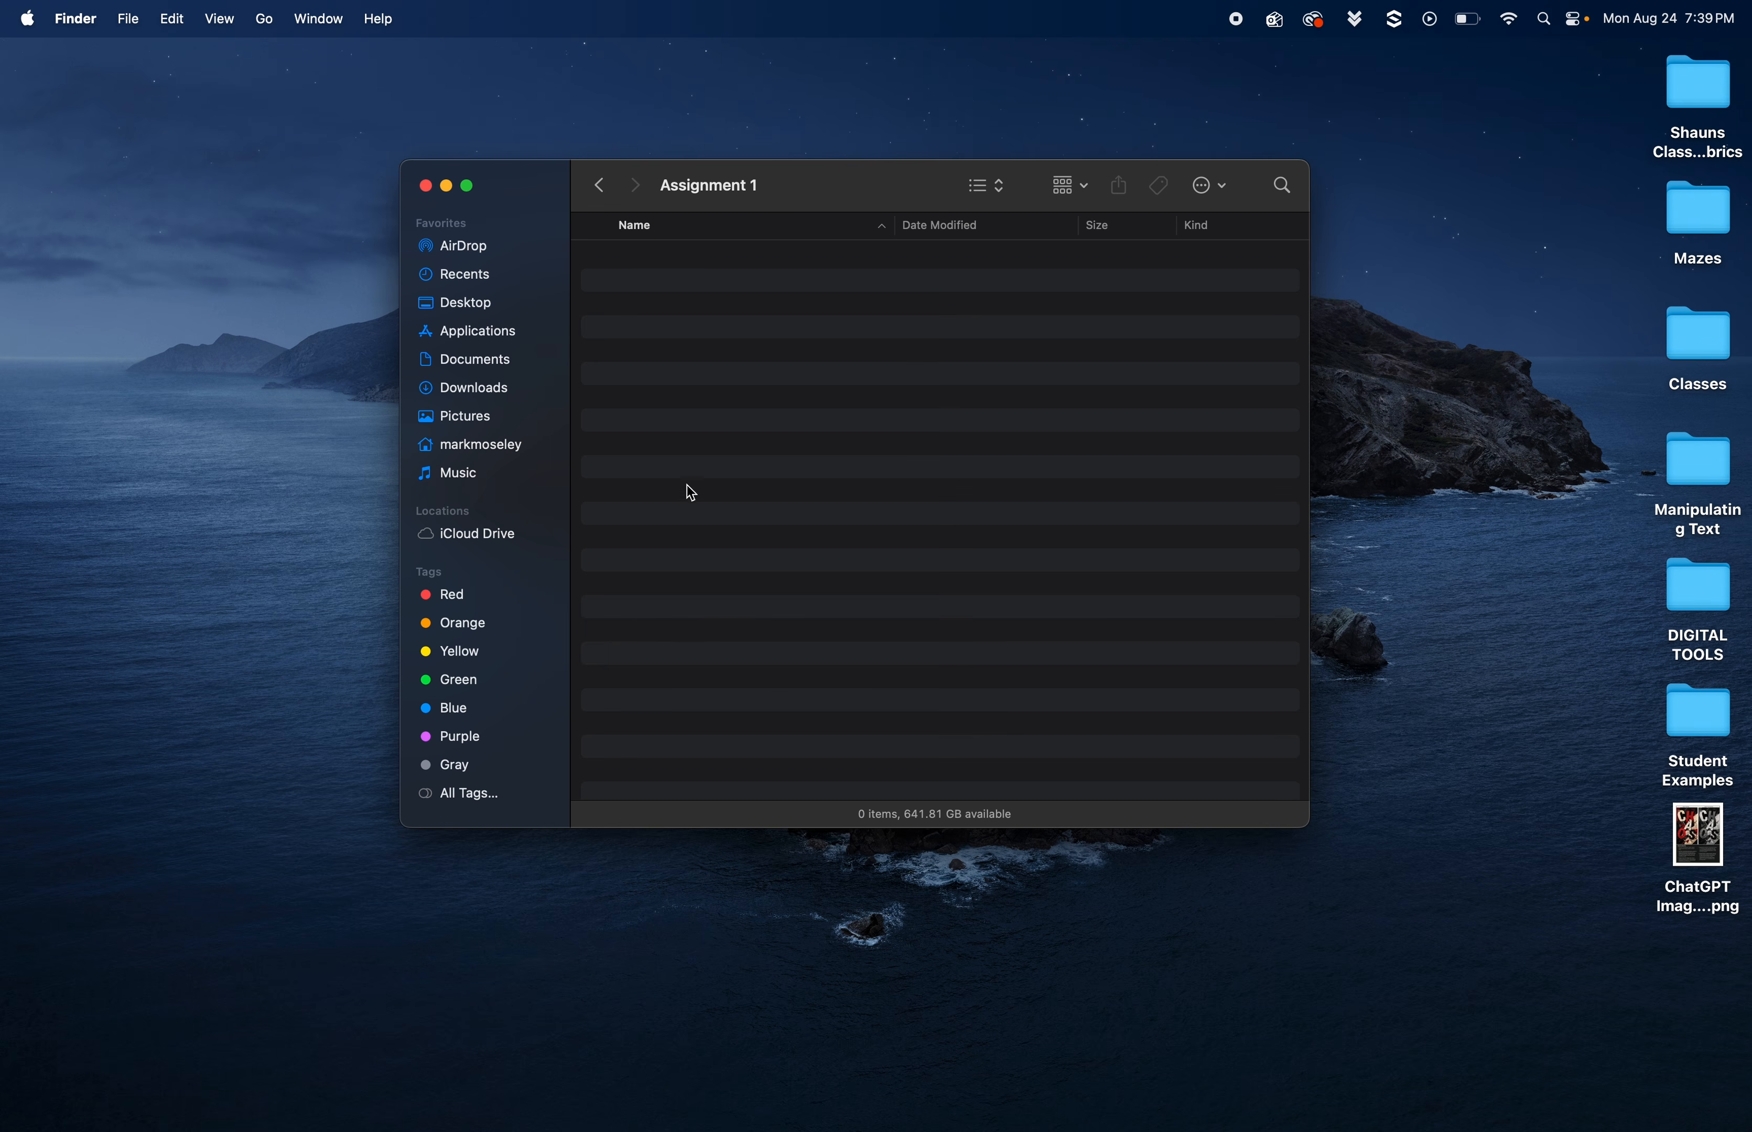
click(130, 20)
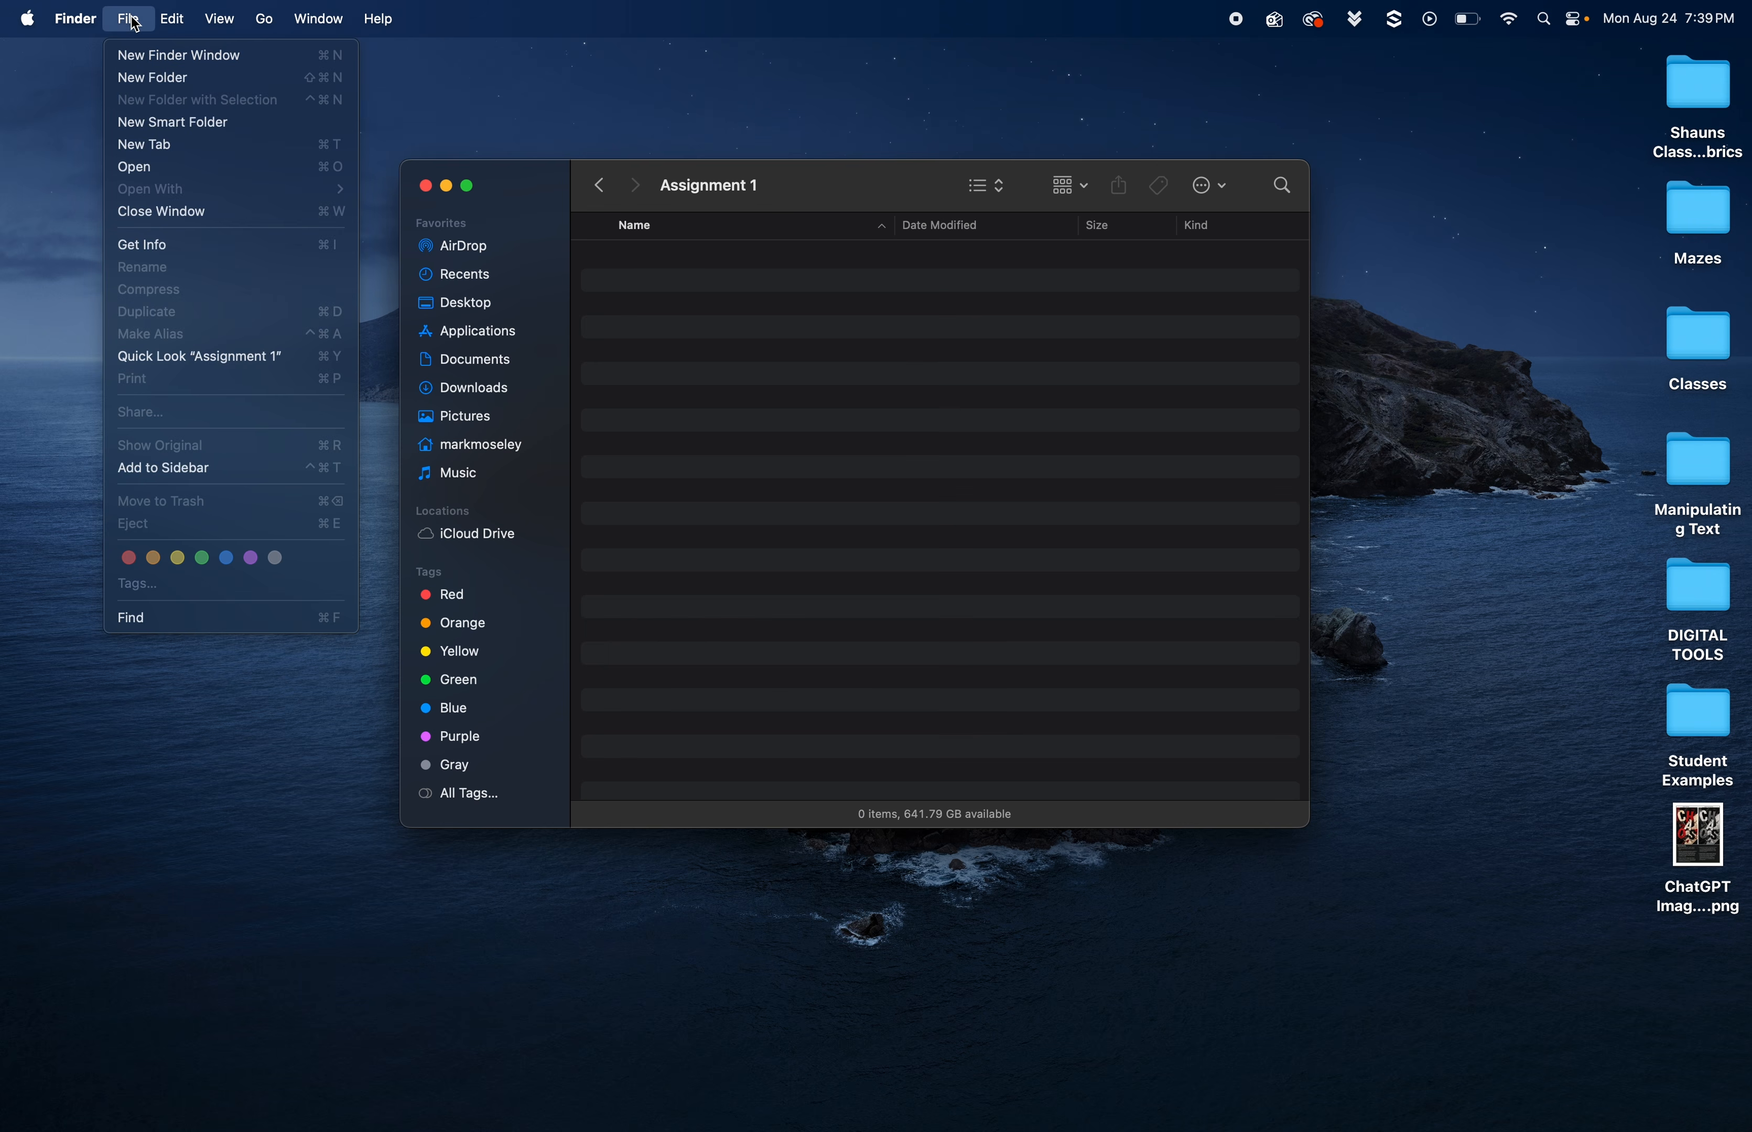
click(154, 78)
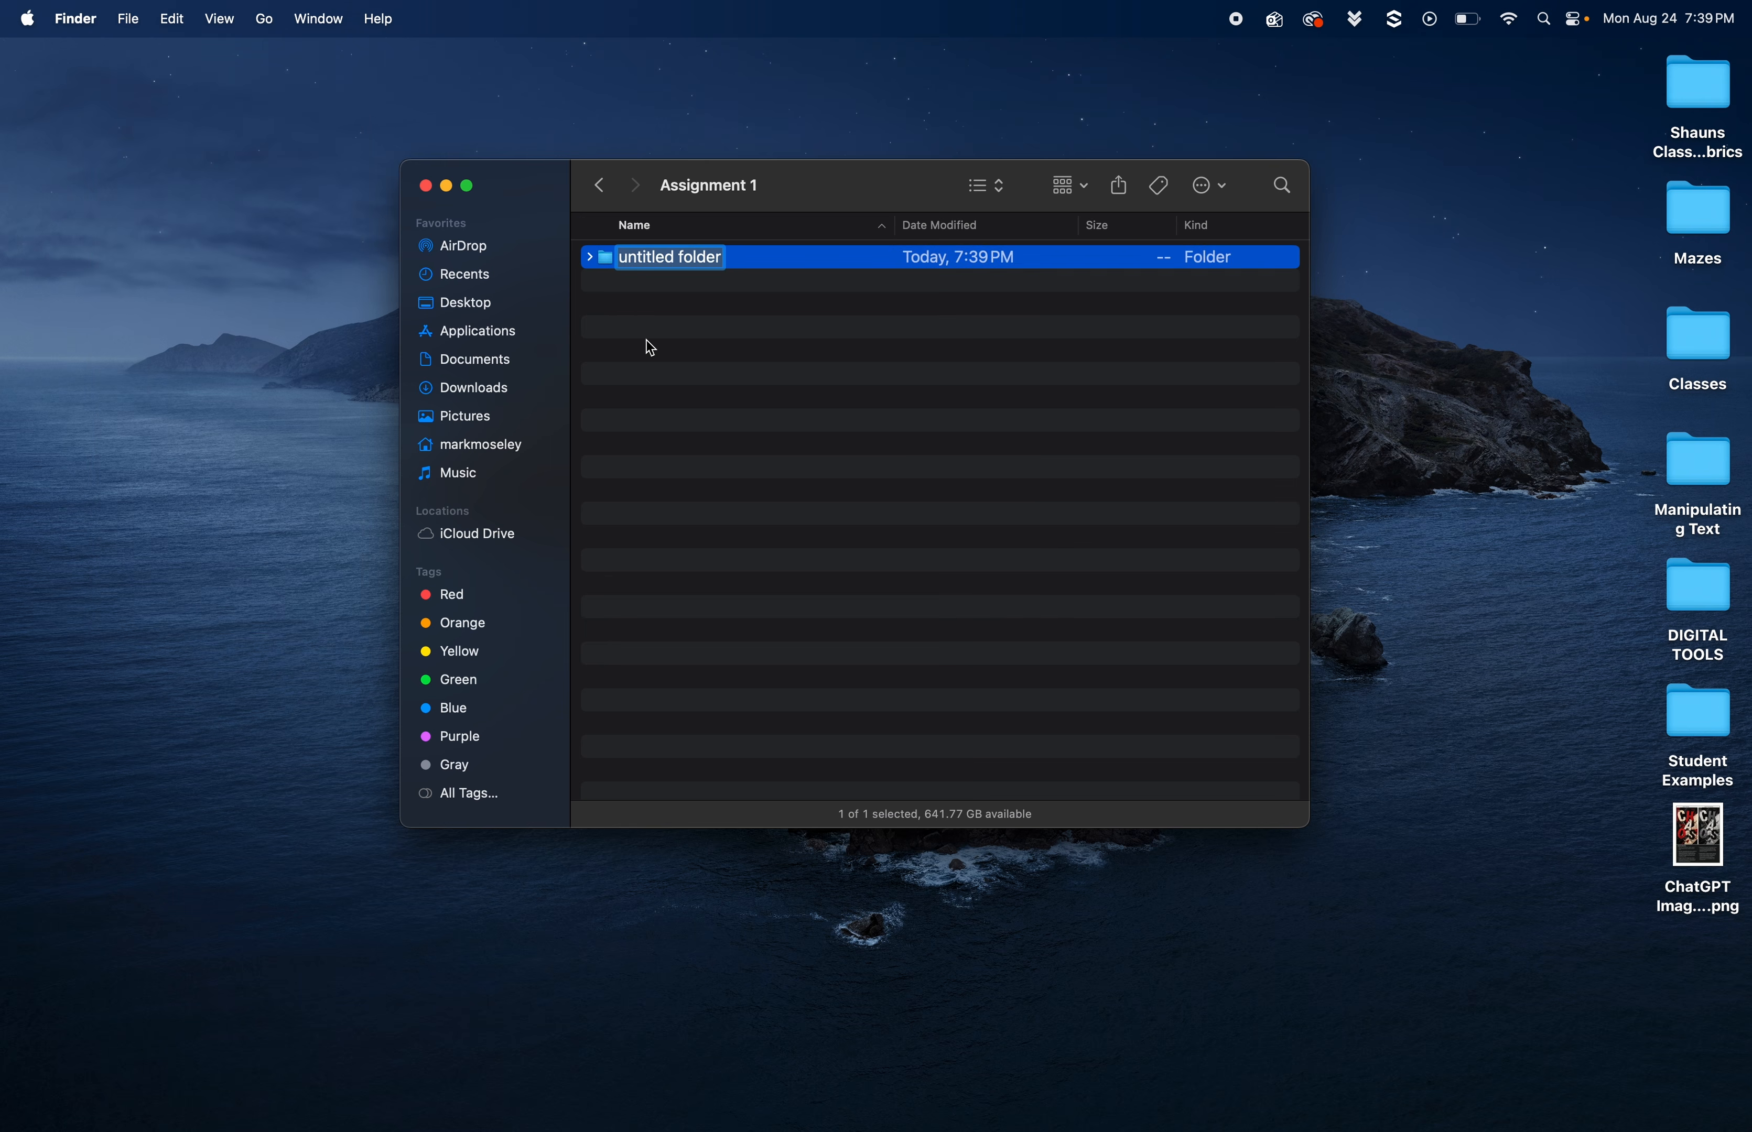
text(Assets)
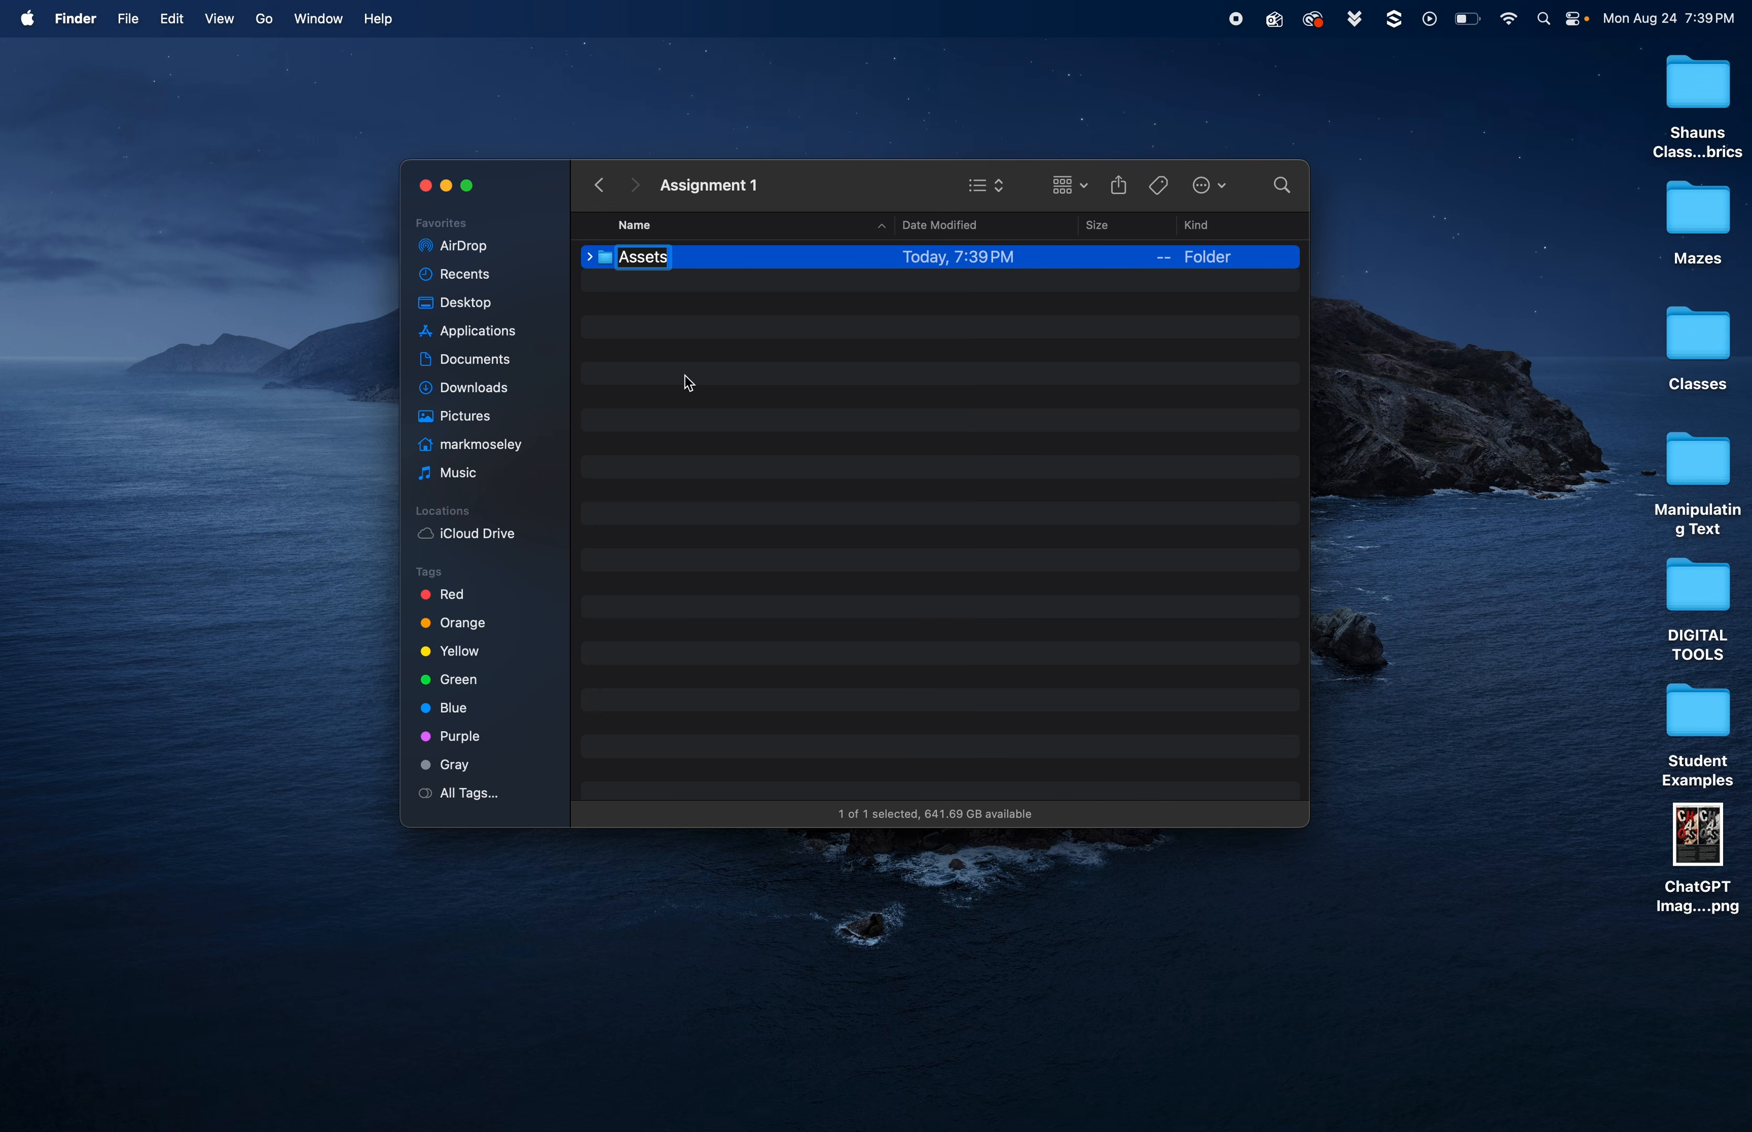
key(Return)
Create a second subfolder named Deliverables inside the Assignment 1 folder
click(130, 19)
click(157, 77)
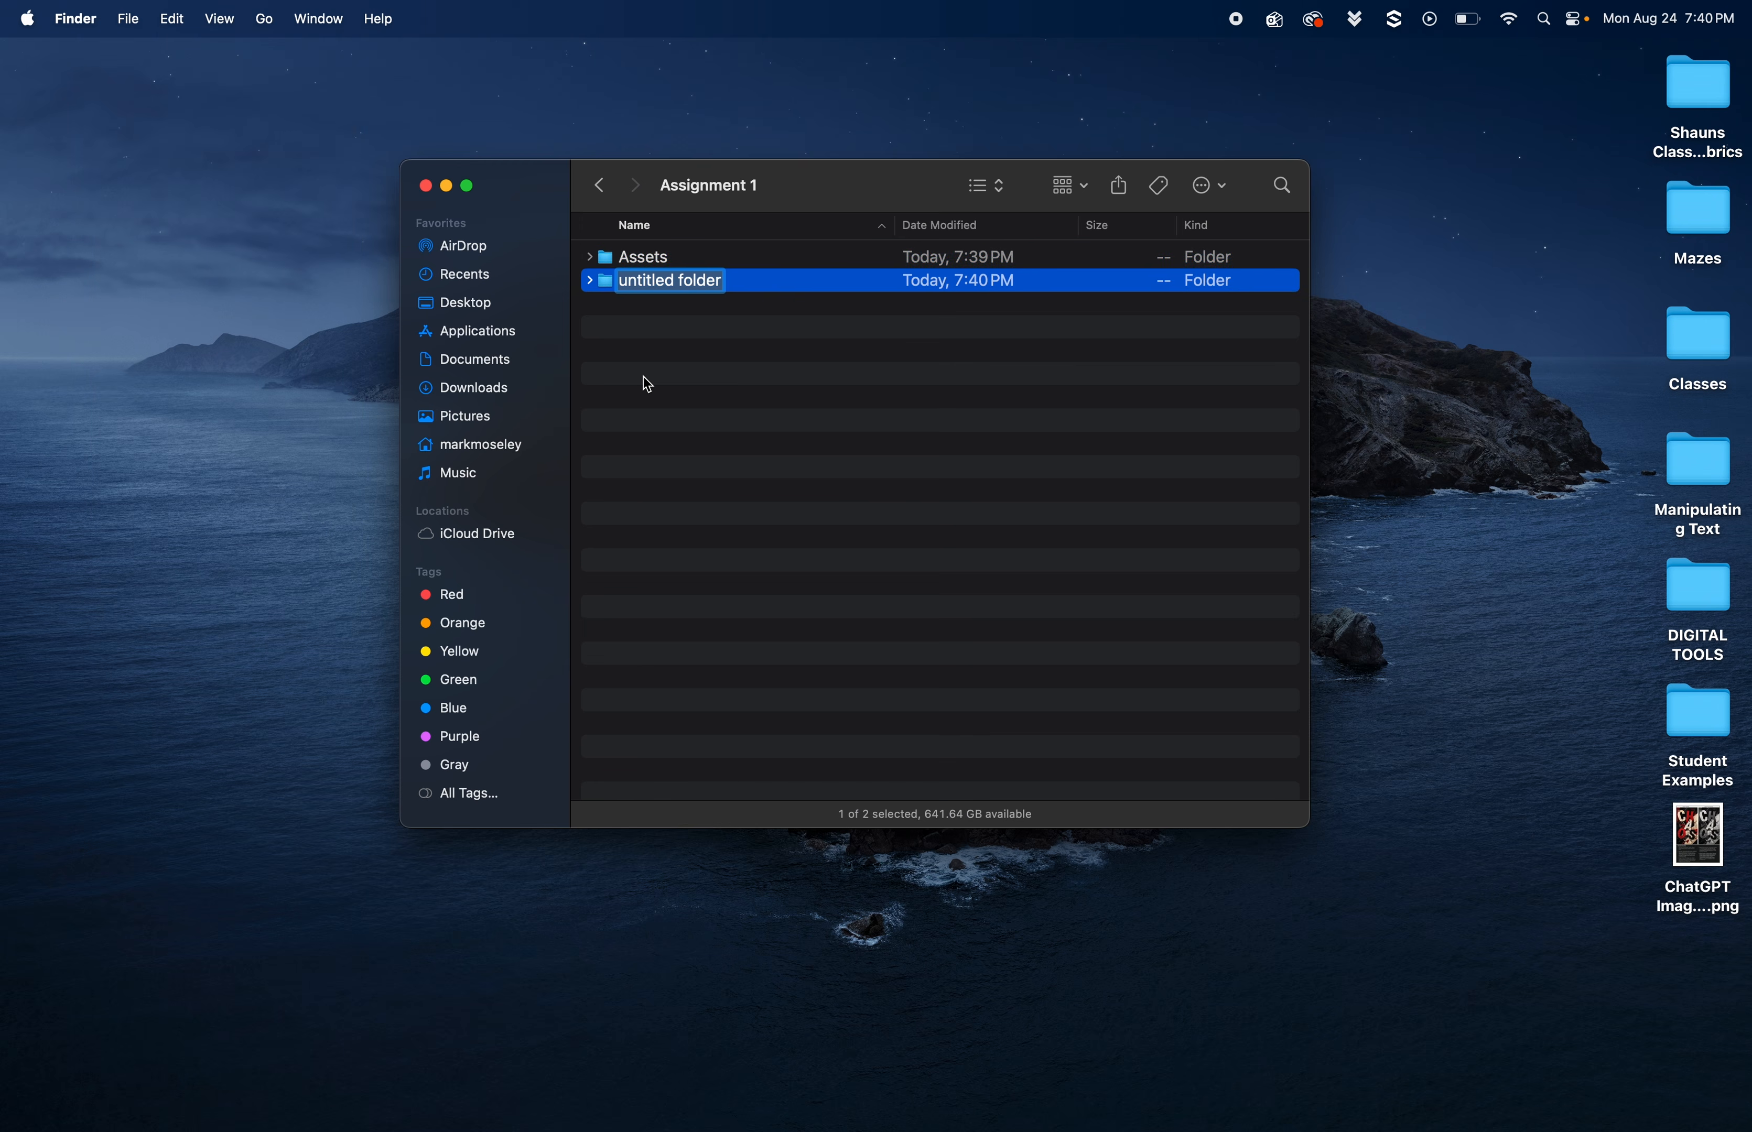
text(Deli)
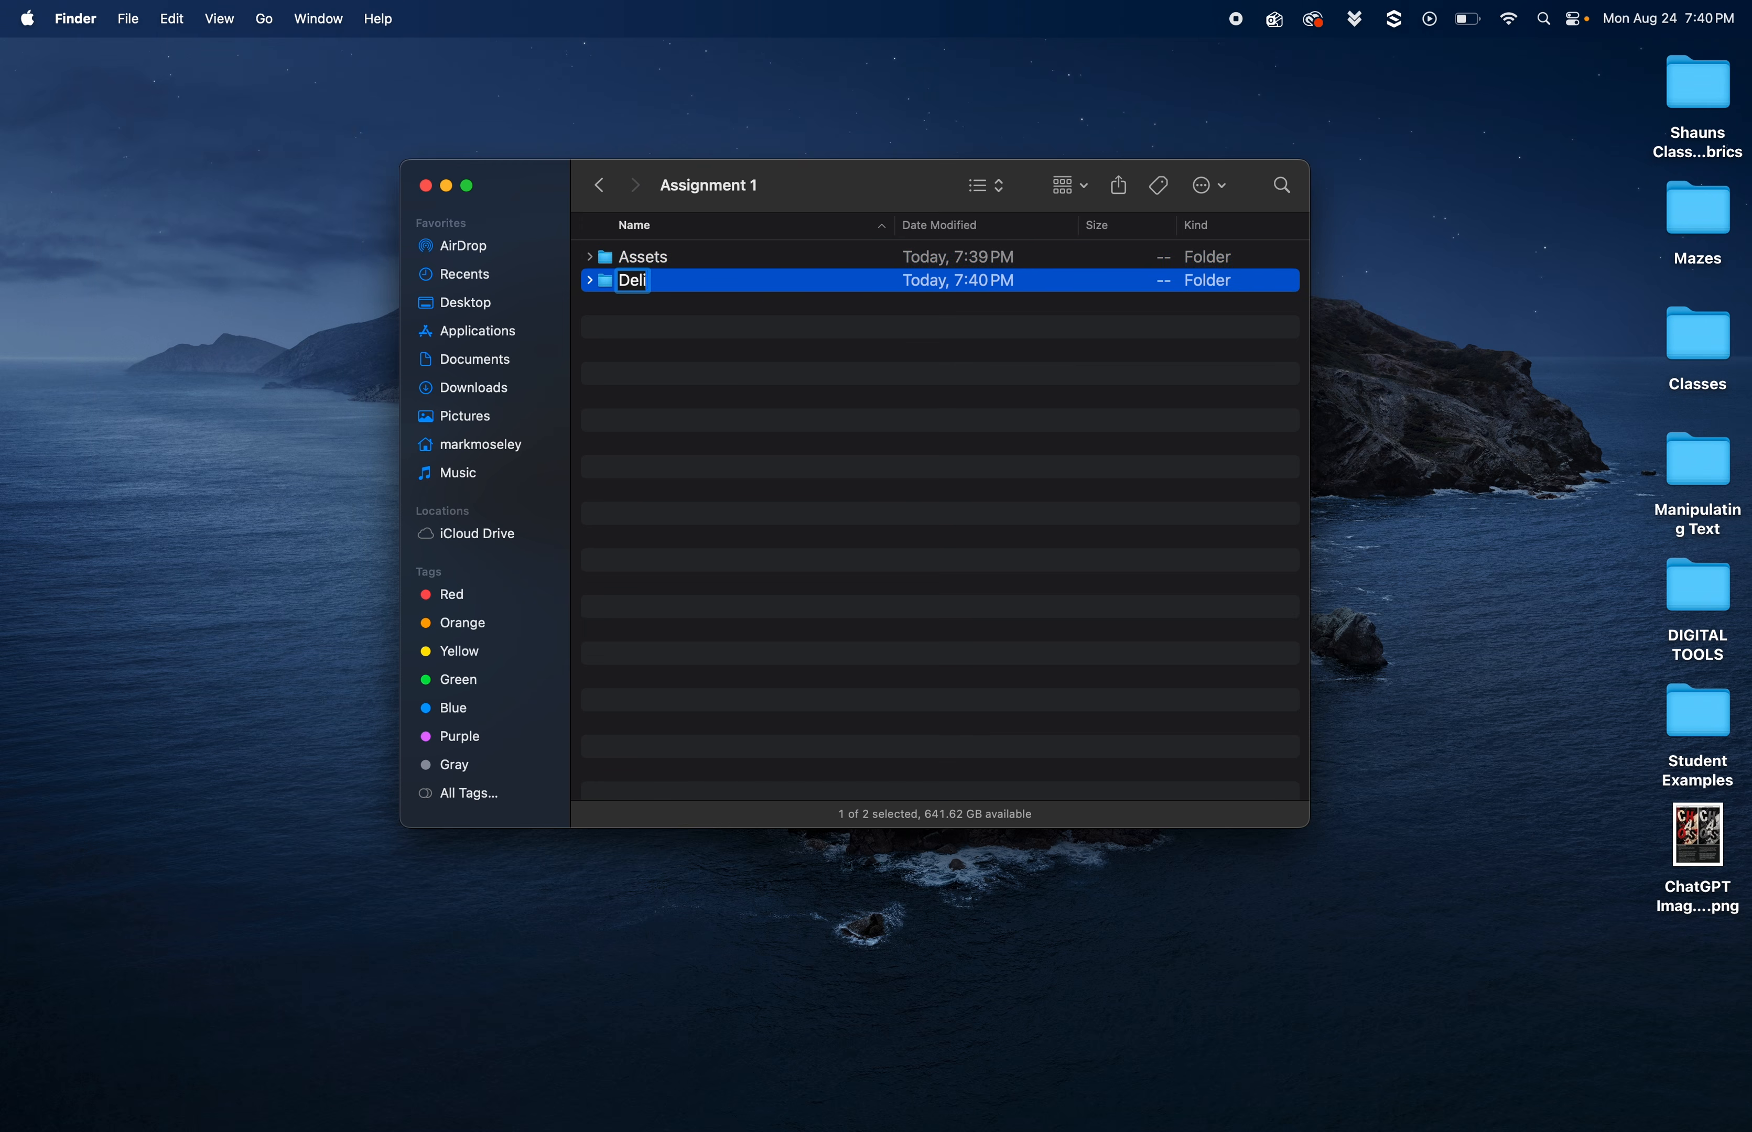
text(verables)
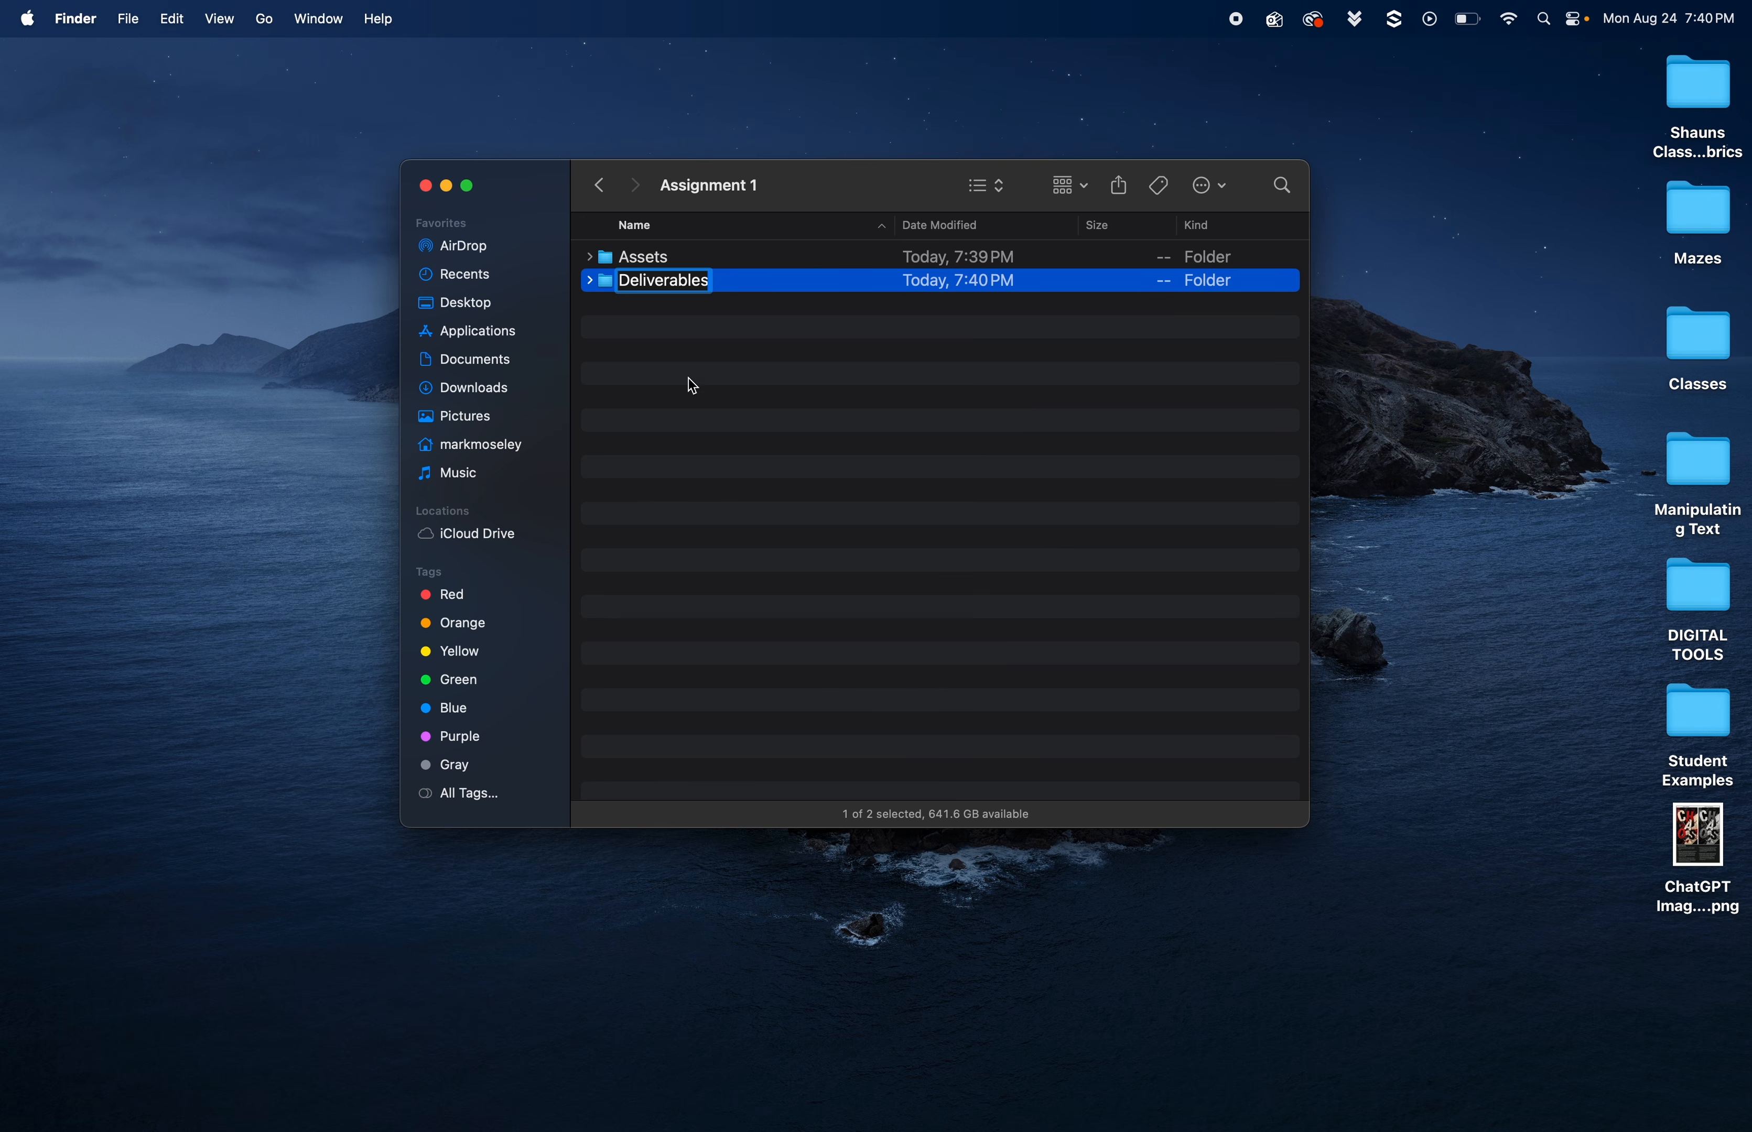
key(Return)
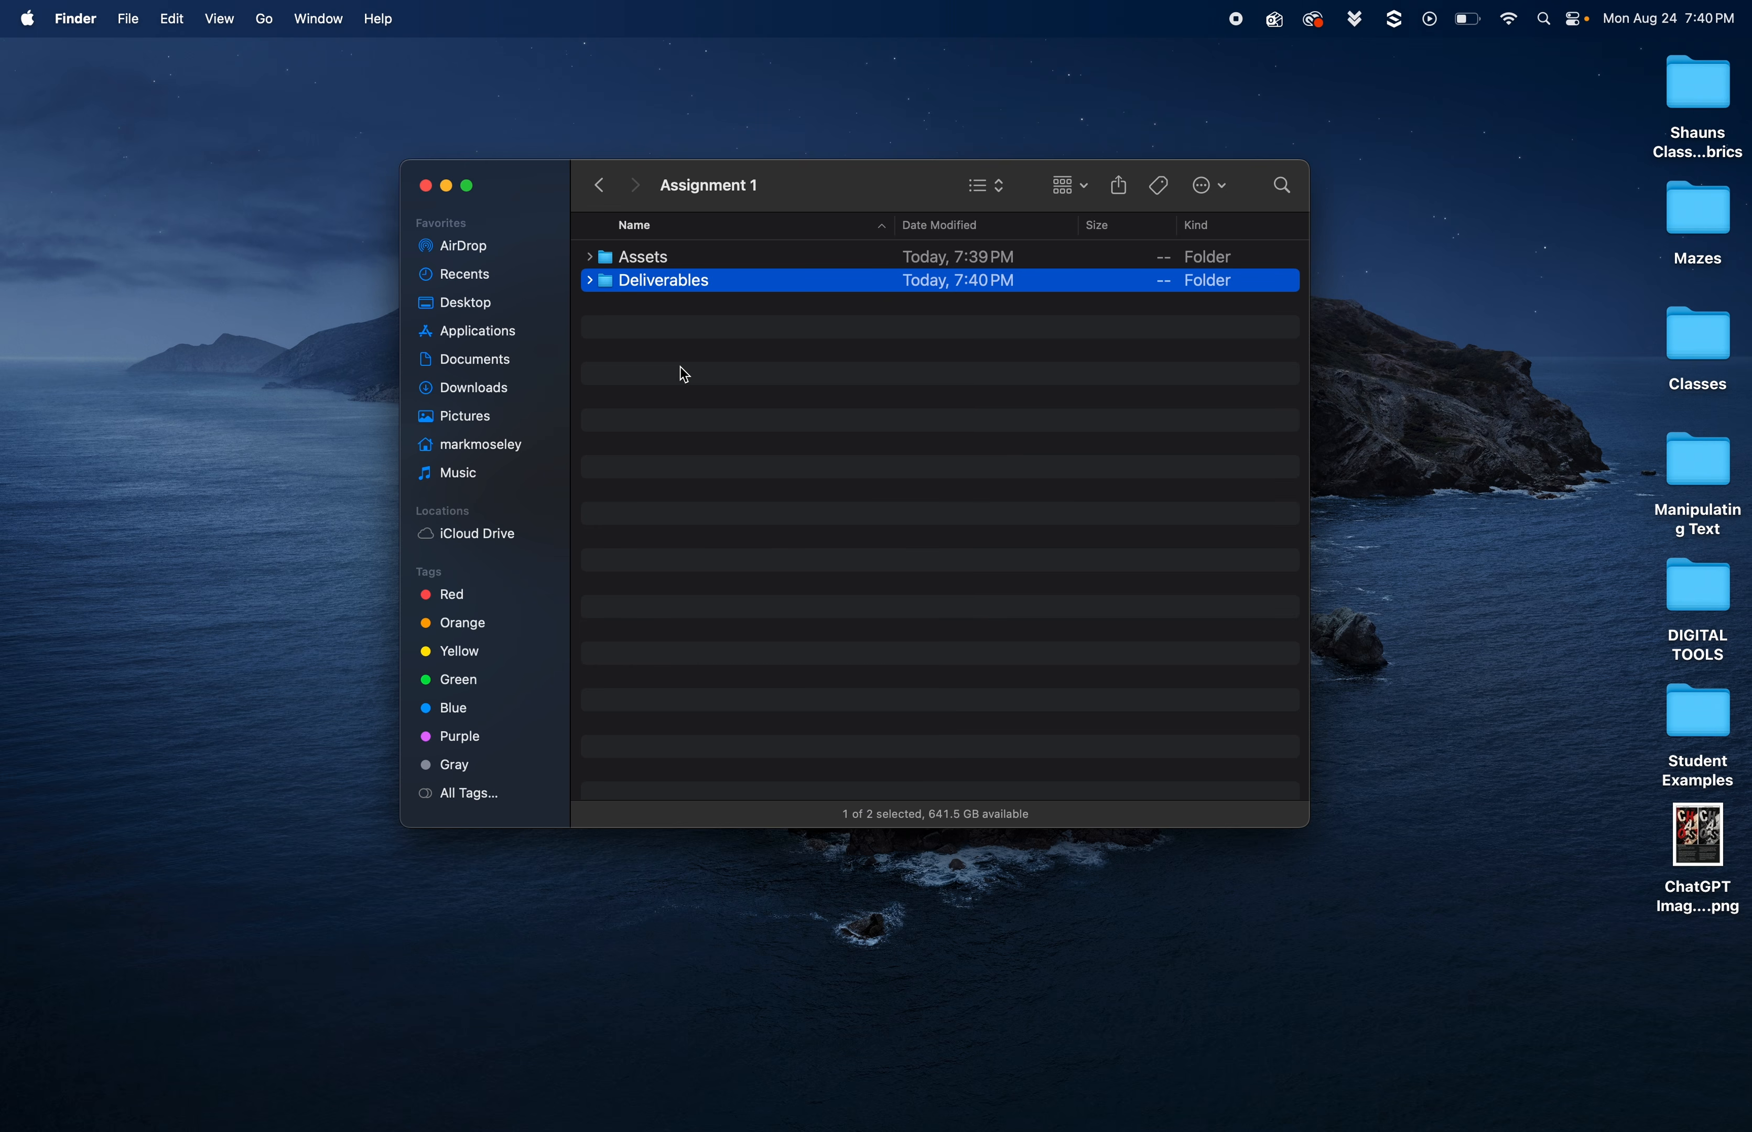
Create a third subfolder named Master File inside the Assignment 1 folder
click(650, 324)
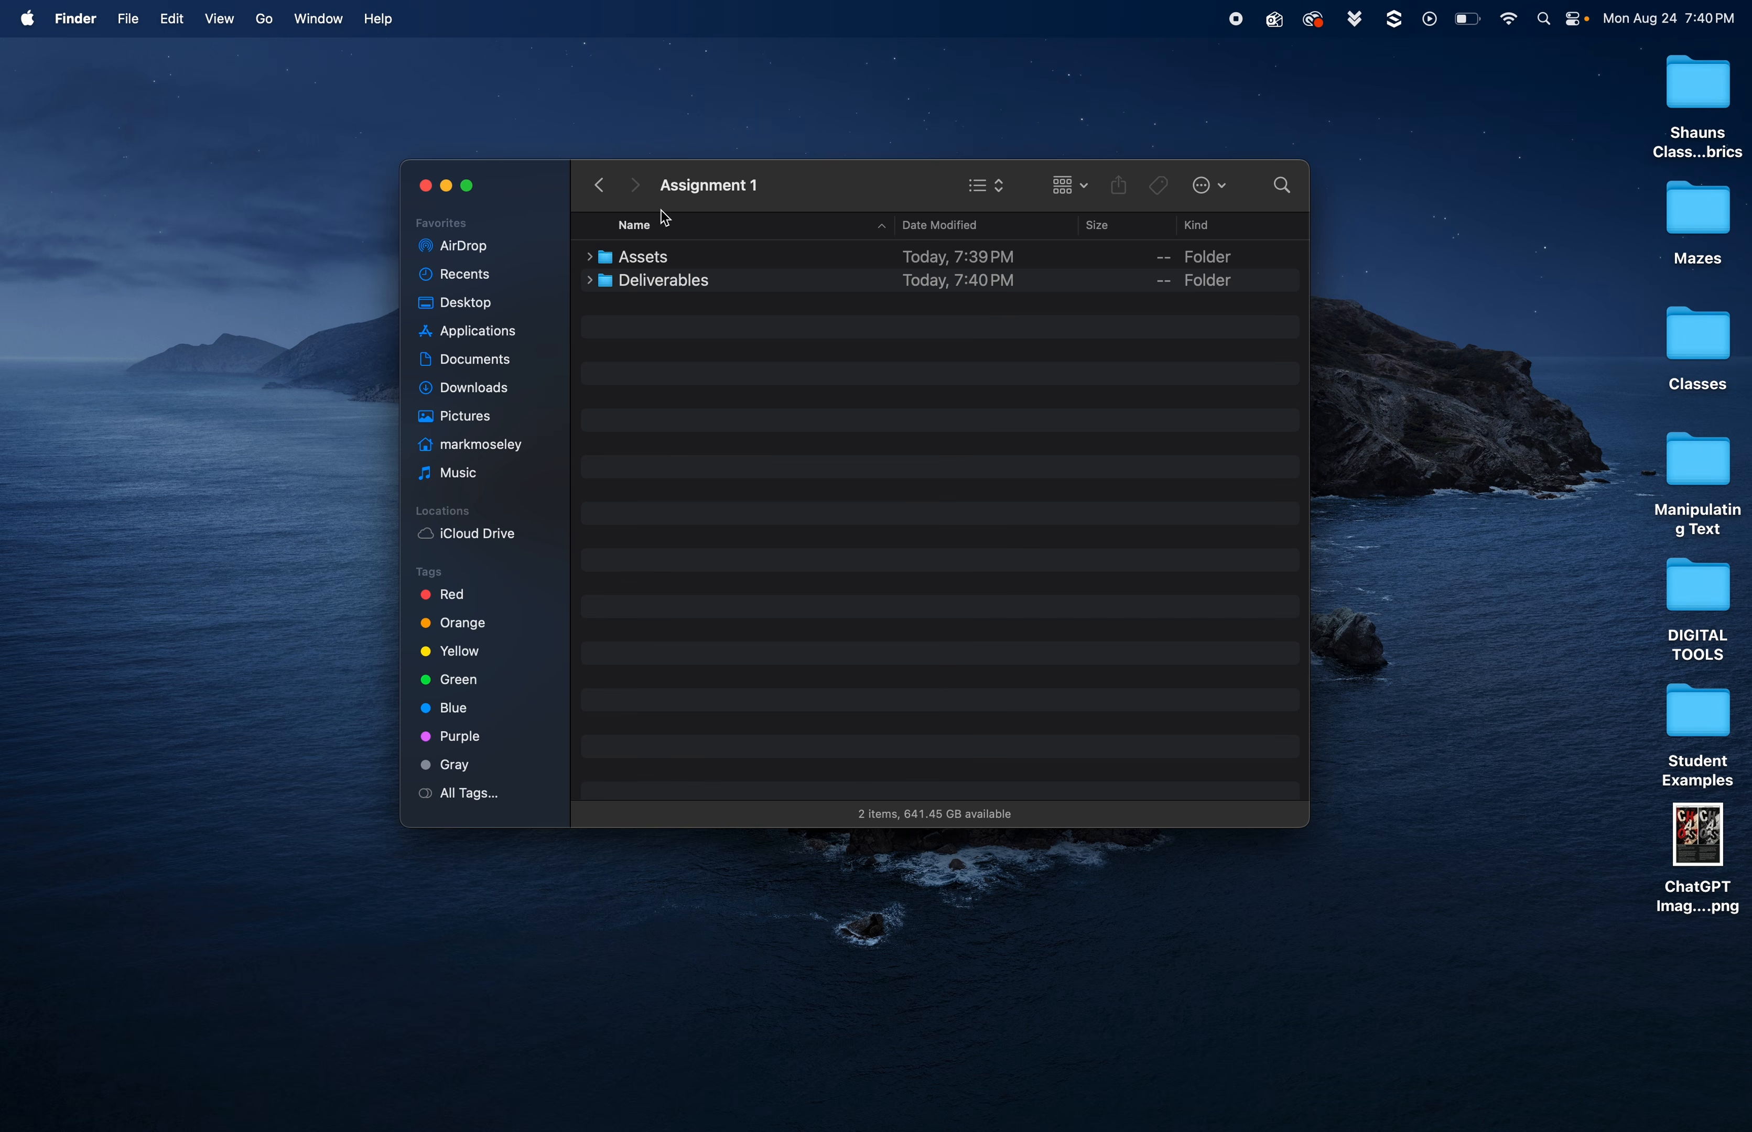
click(128, 19)
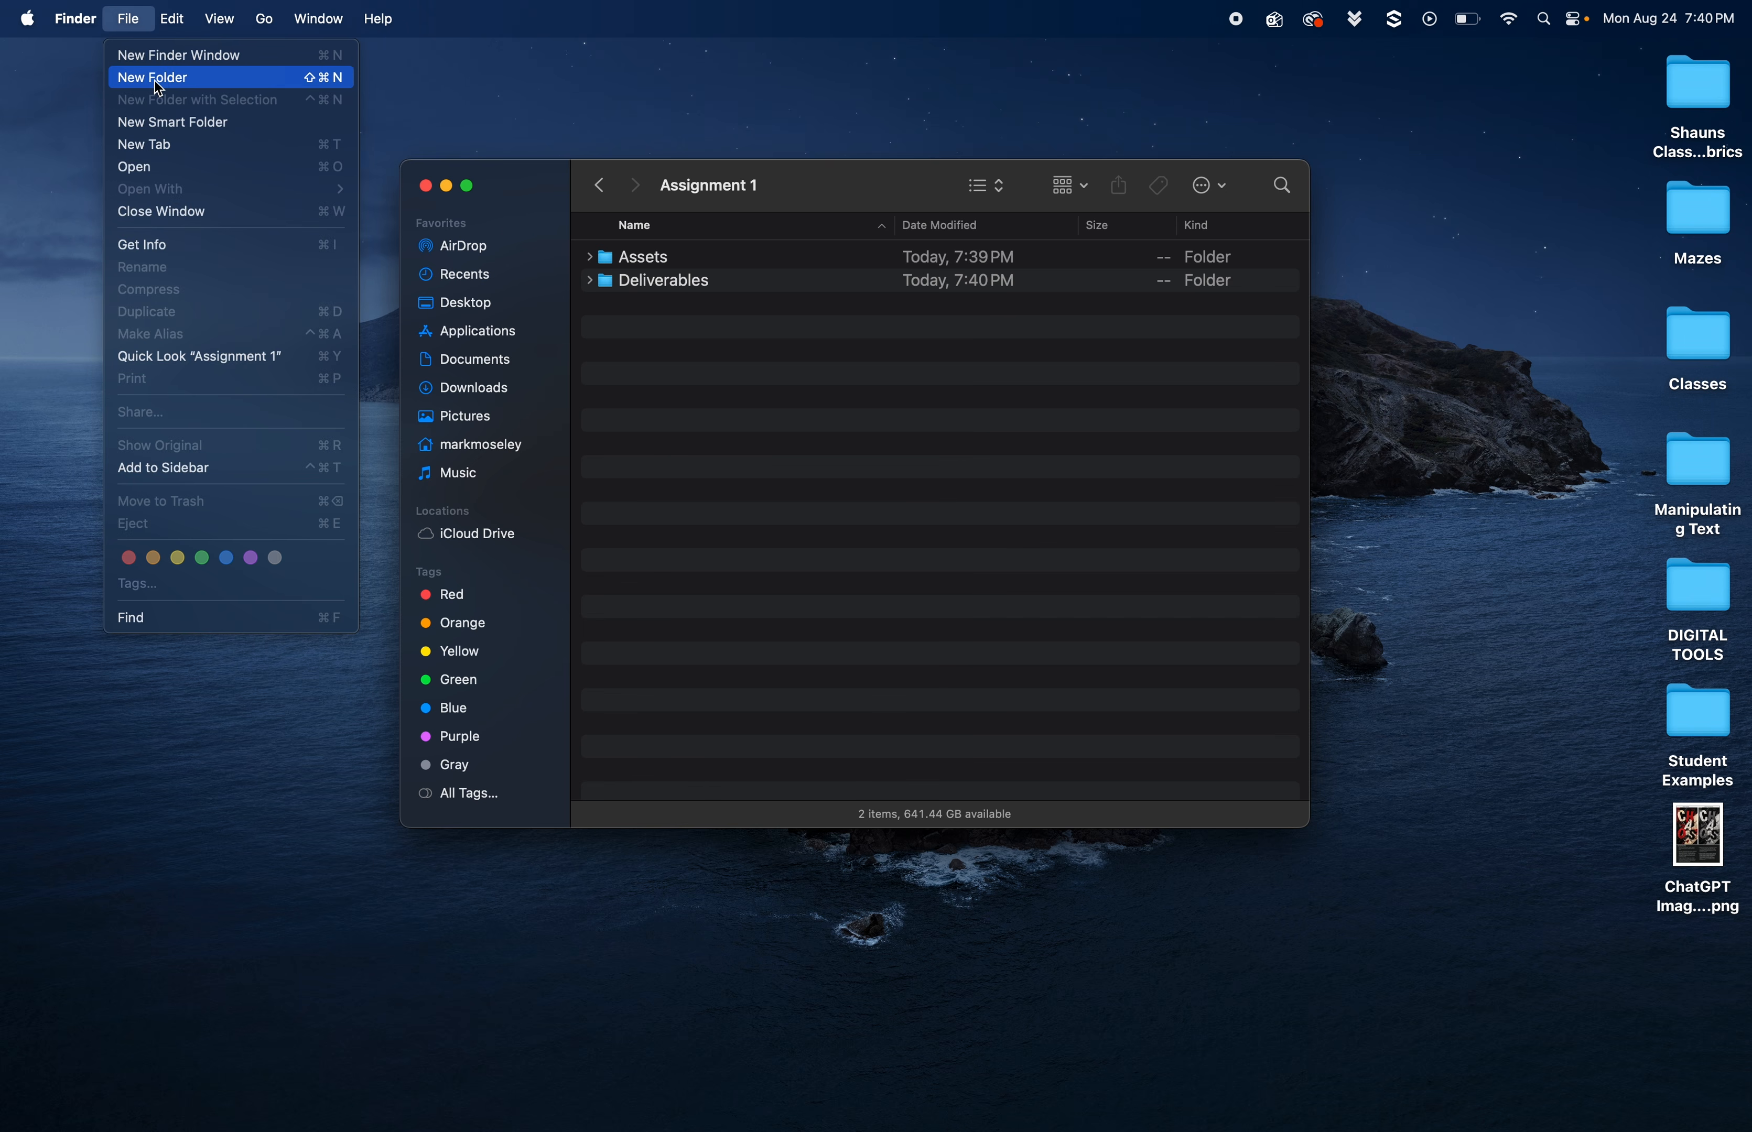
click(155, 80)
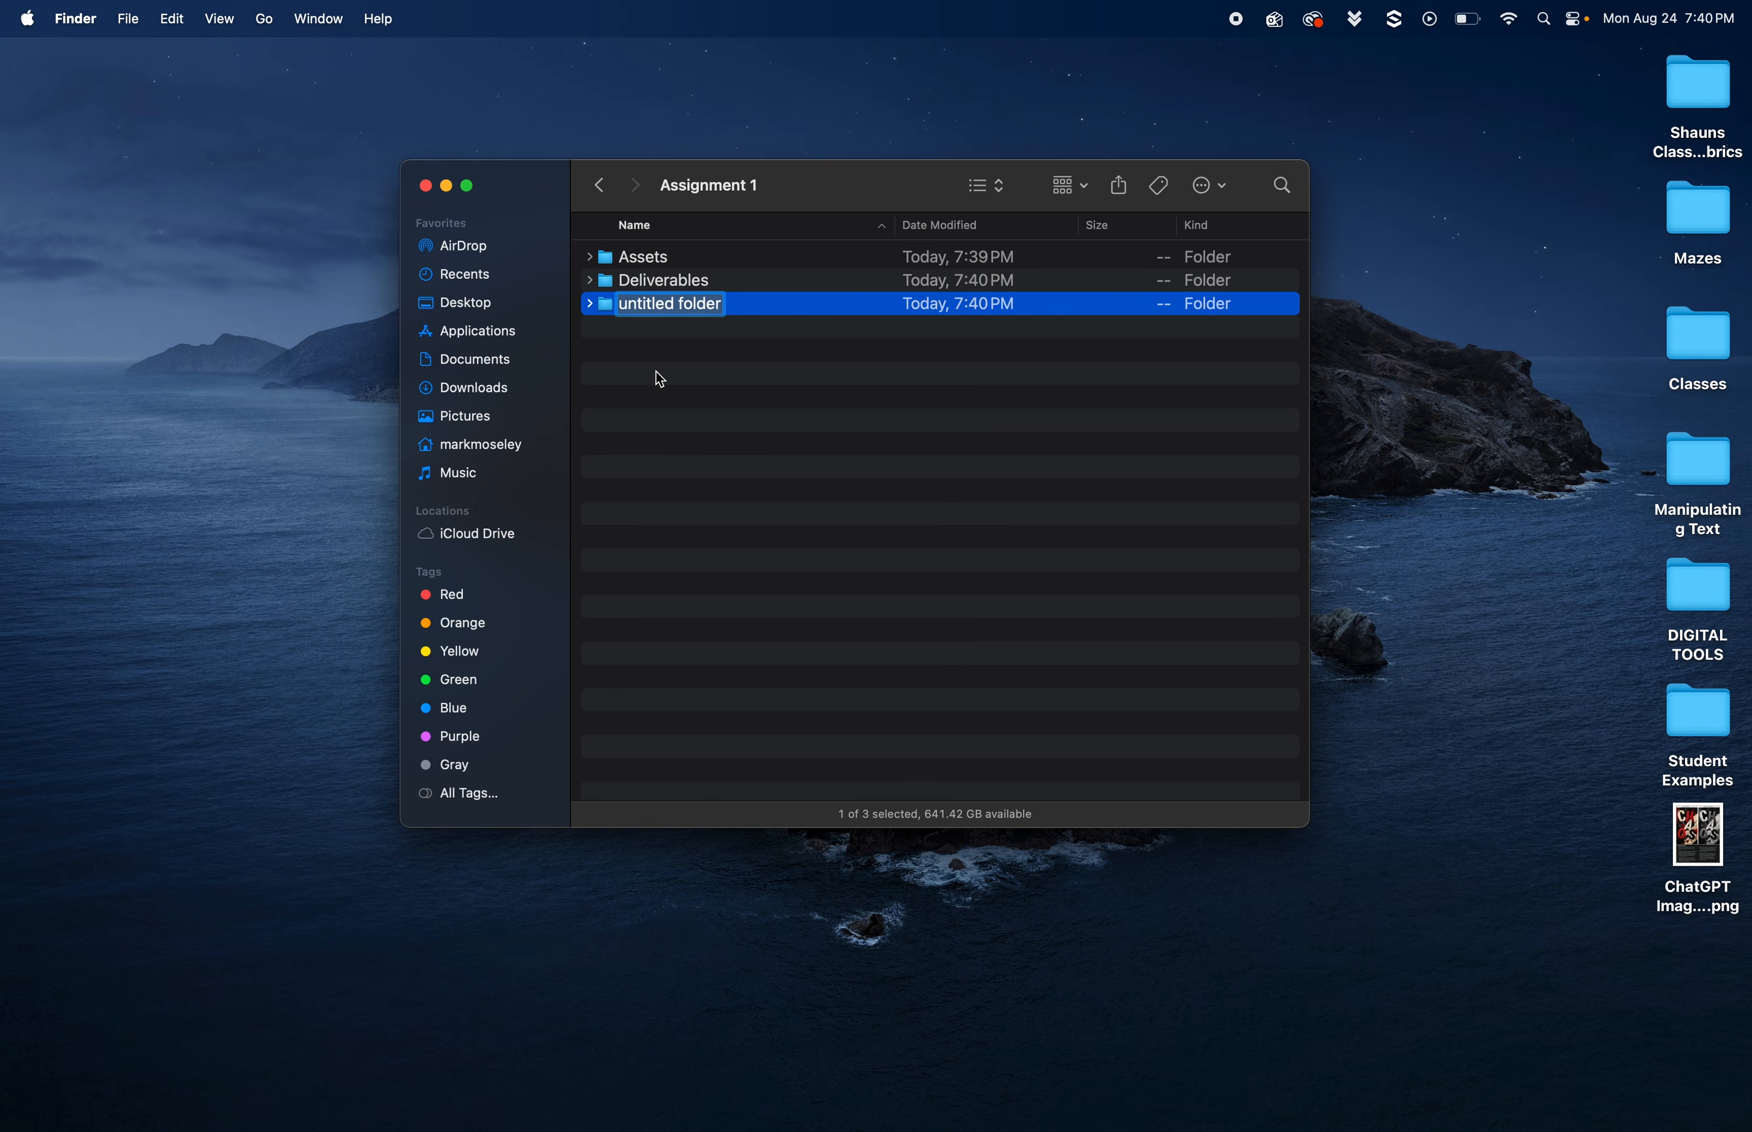
text(M)
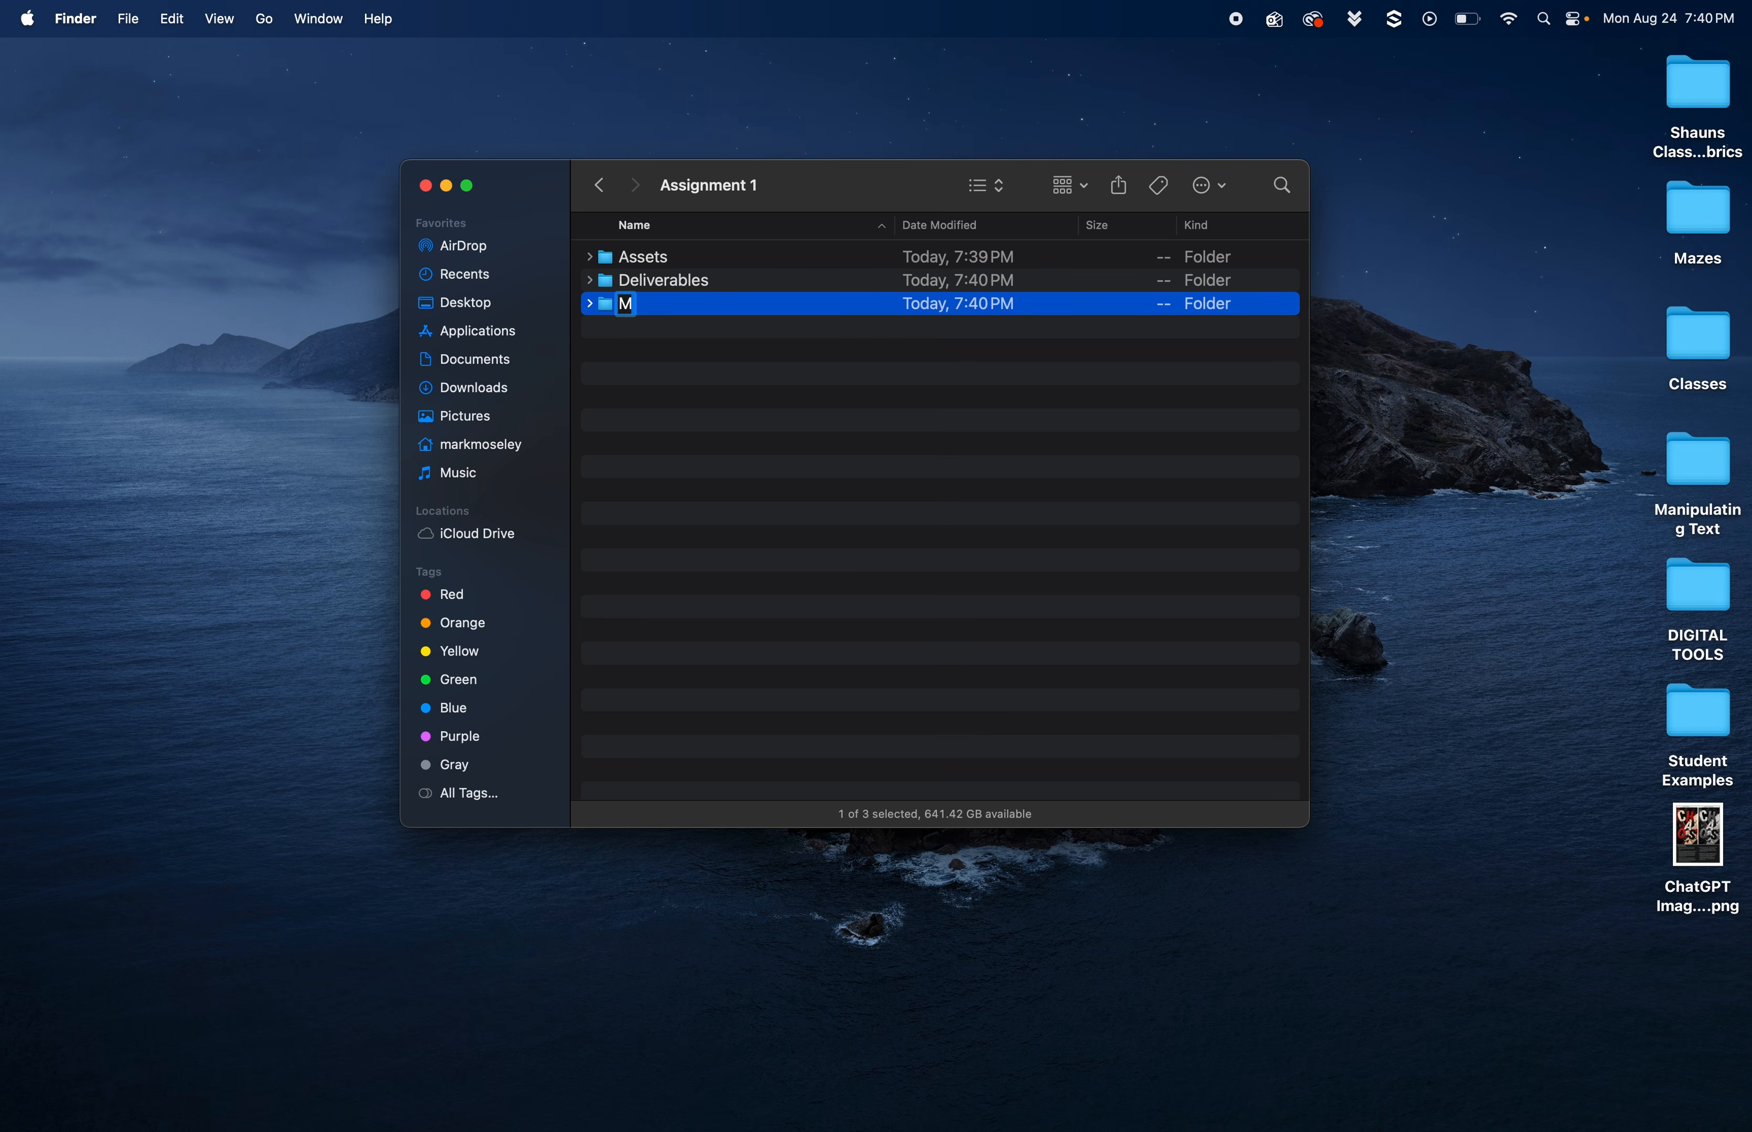
text(aster File)
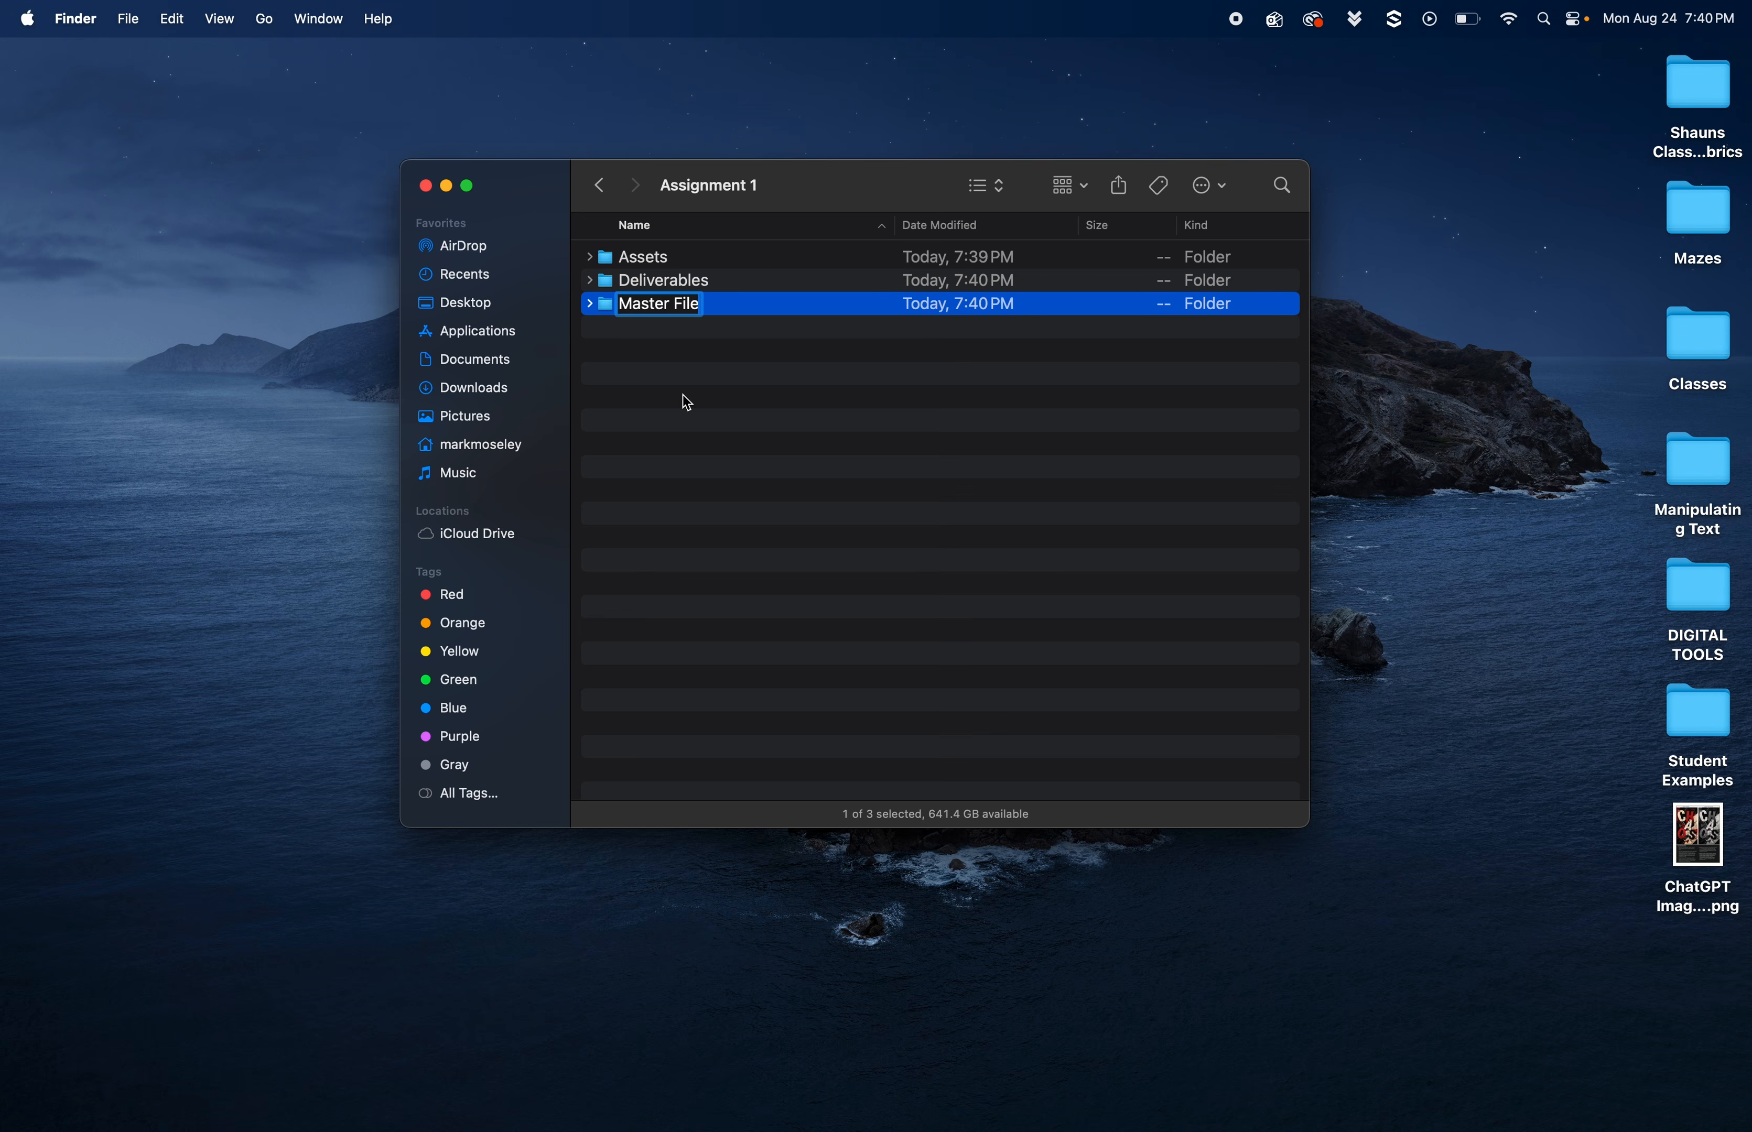
key(Return)
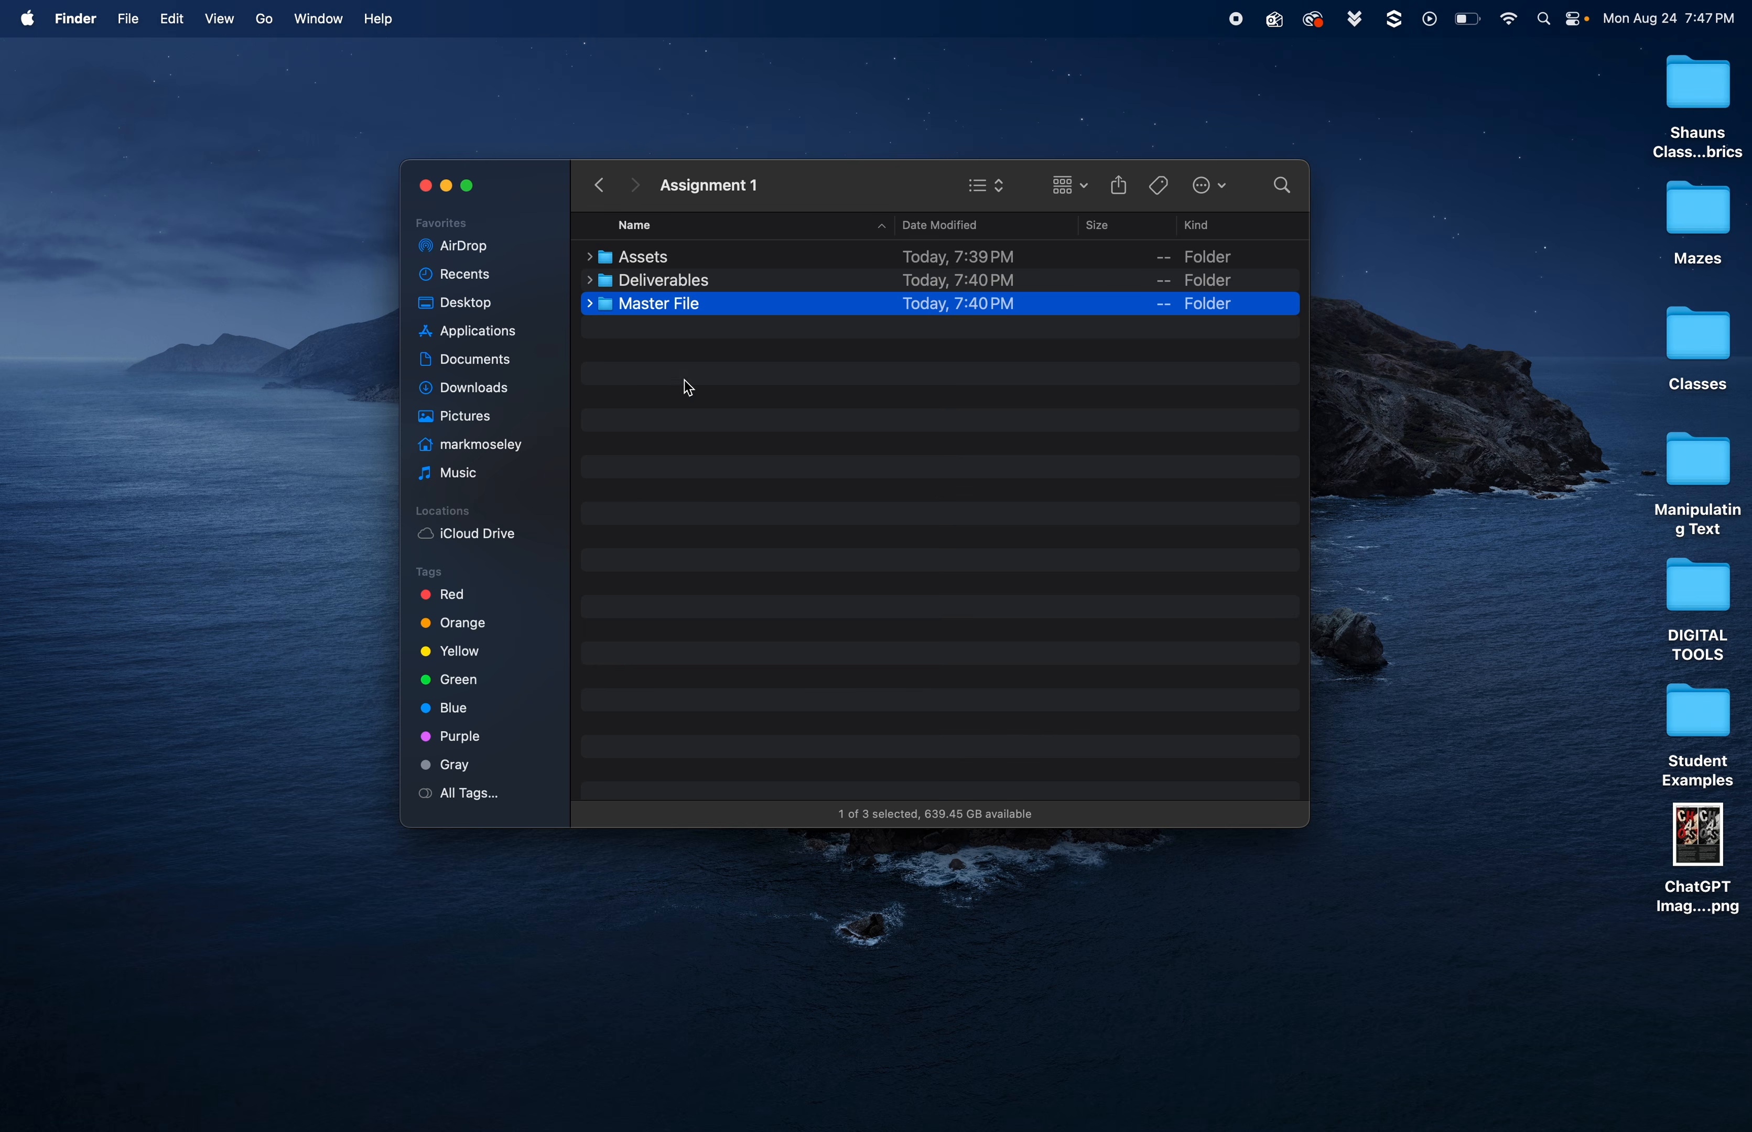
Create a fourth subfolder named Iterations inside the Assignment 1 folder
click(645, 382)
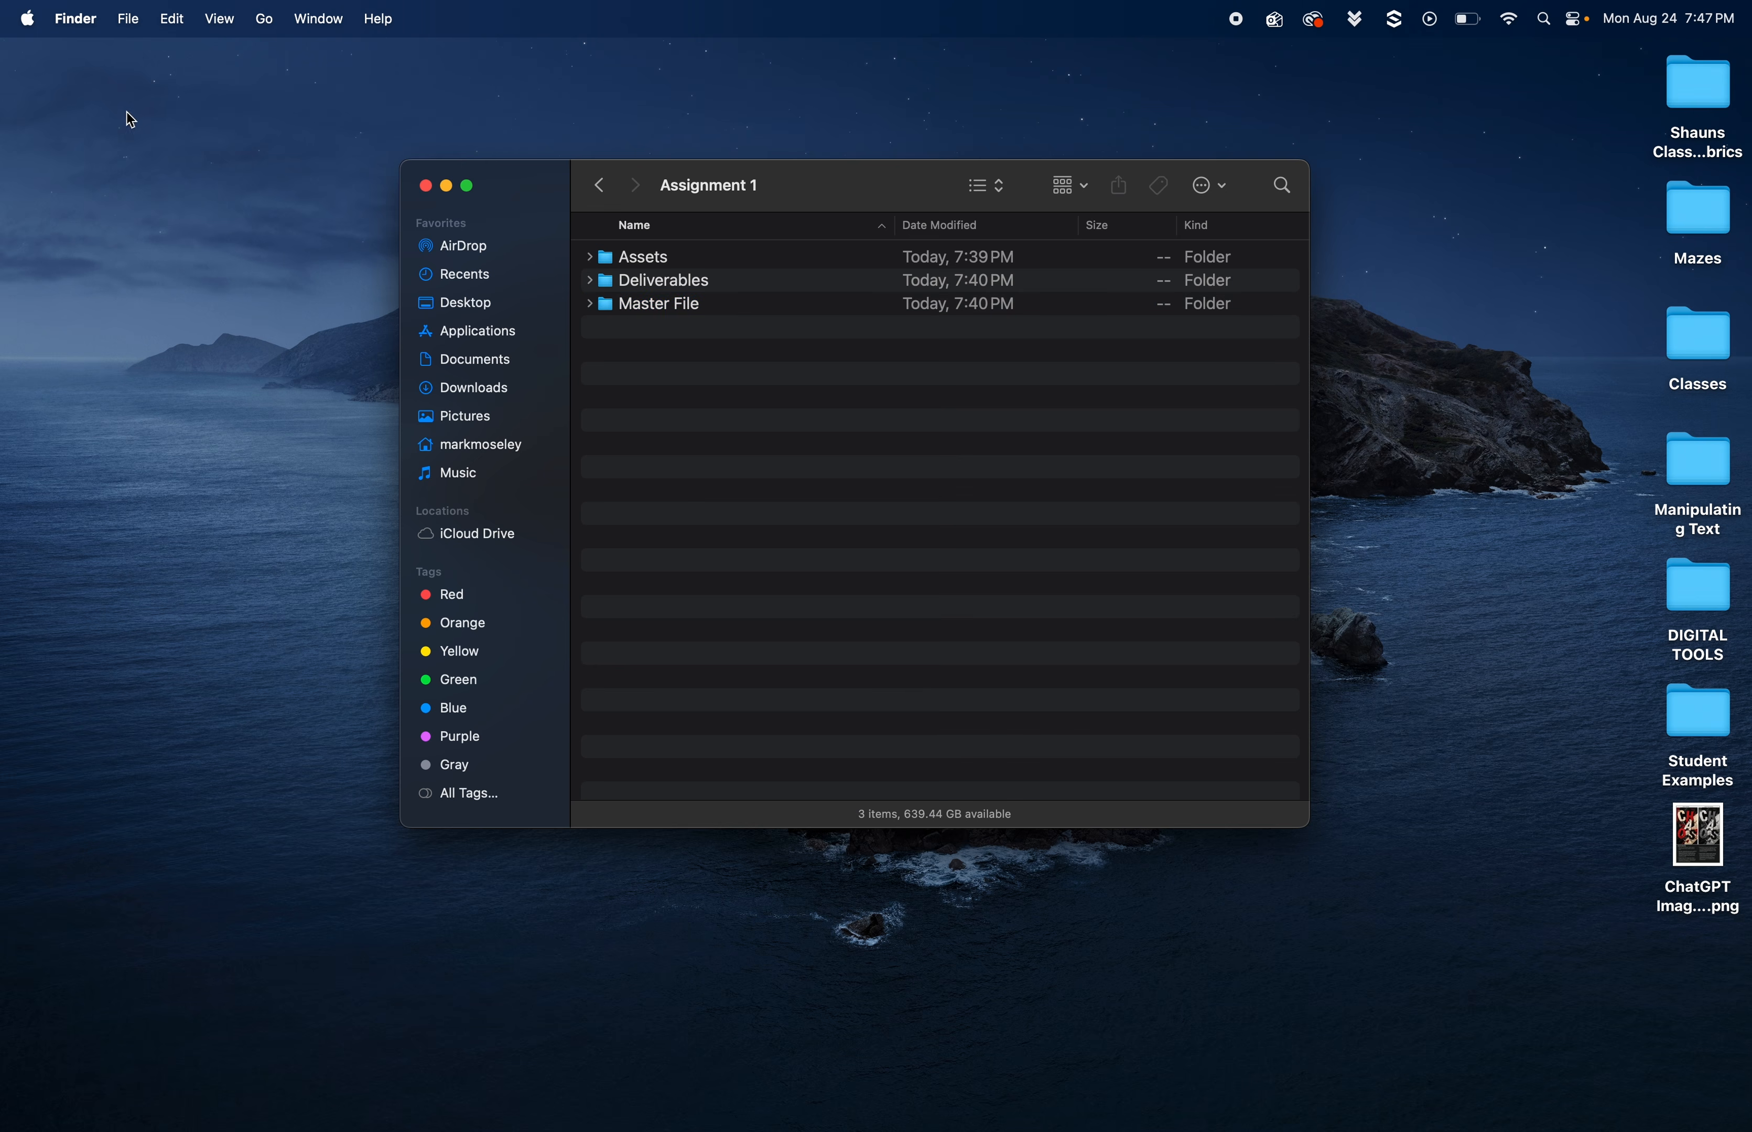
click(129, 20)
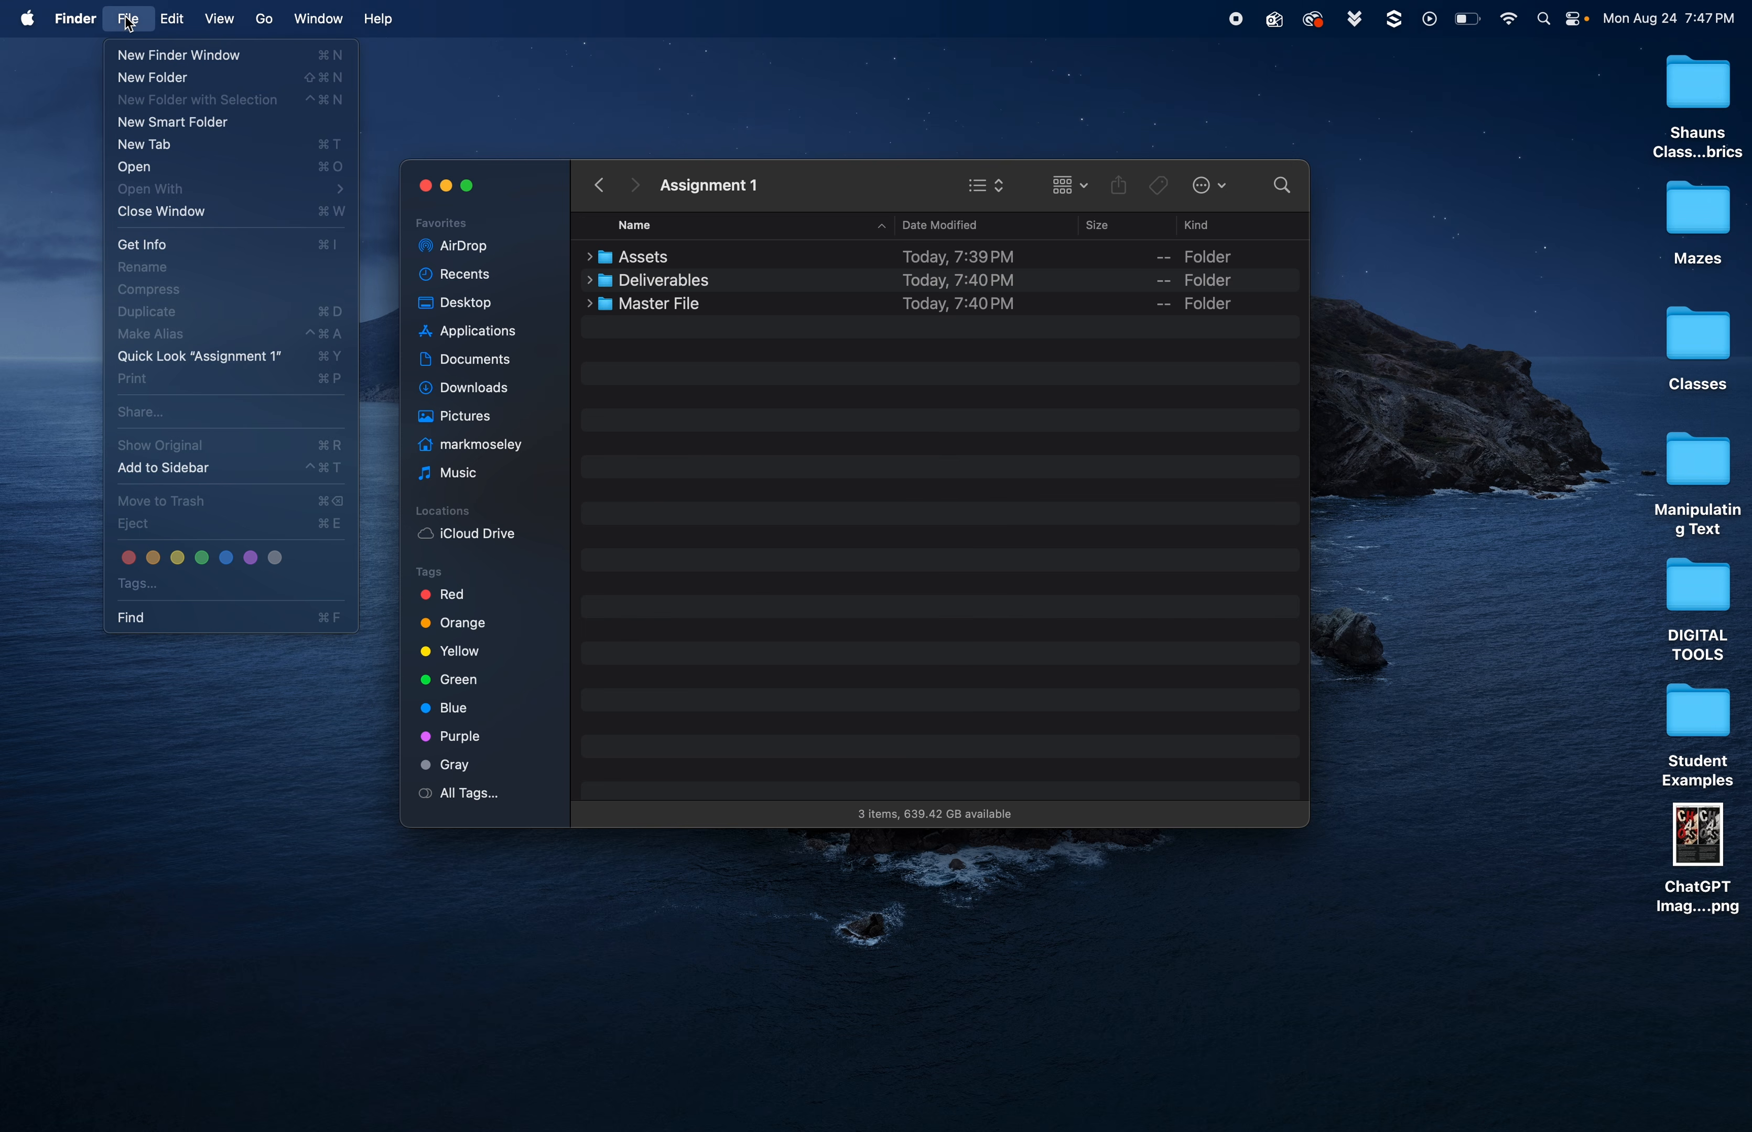
click(157, 79)
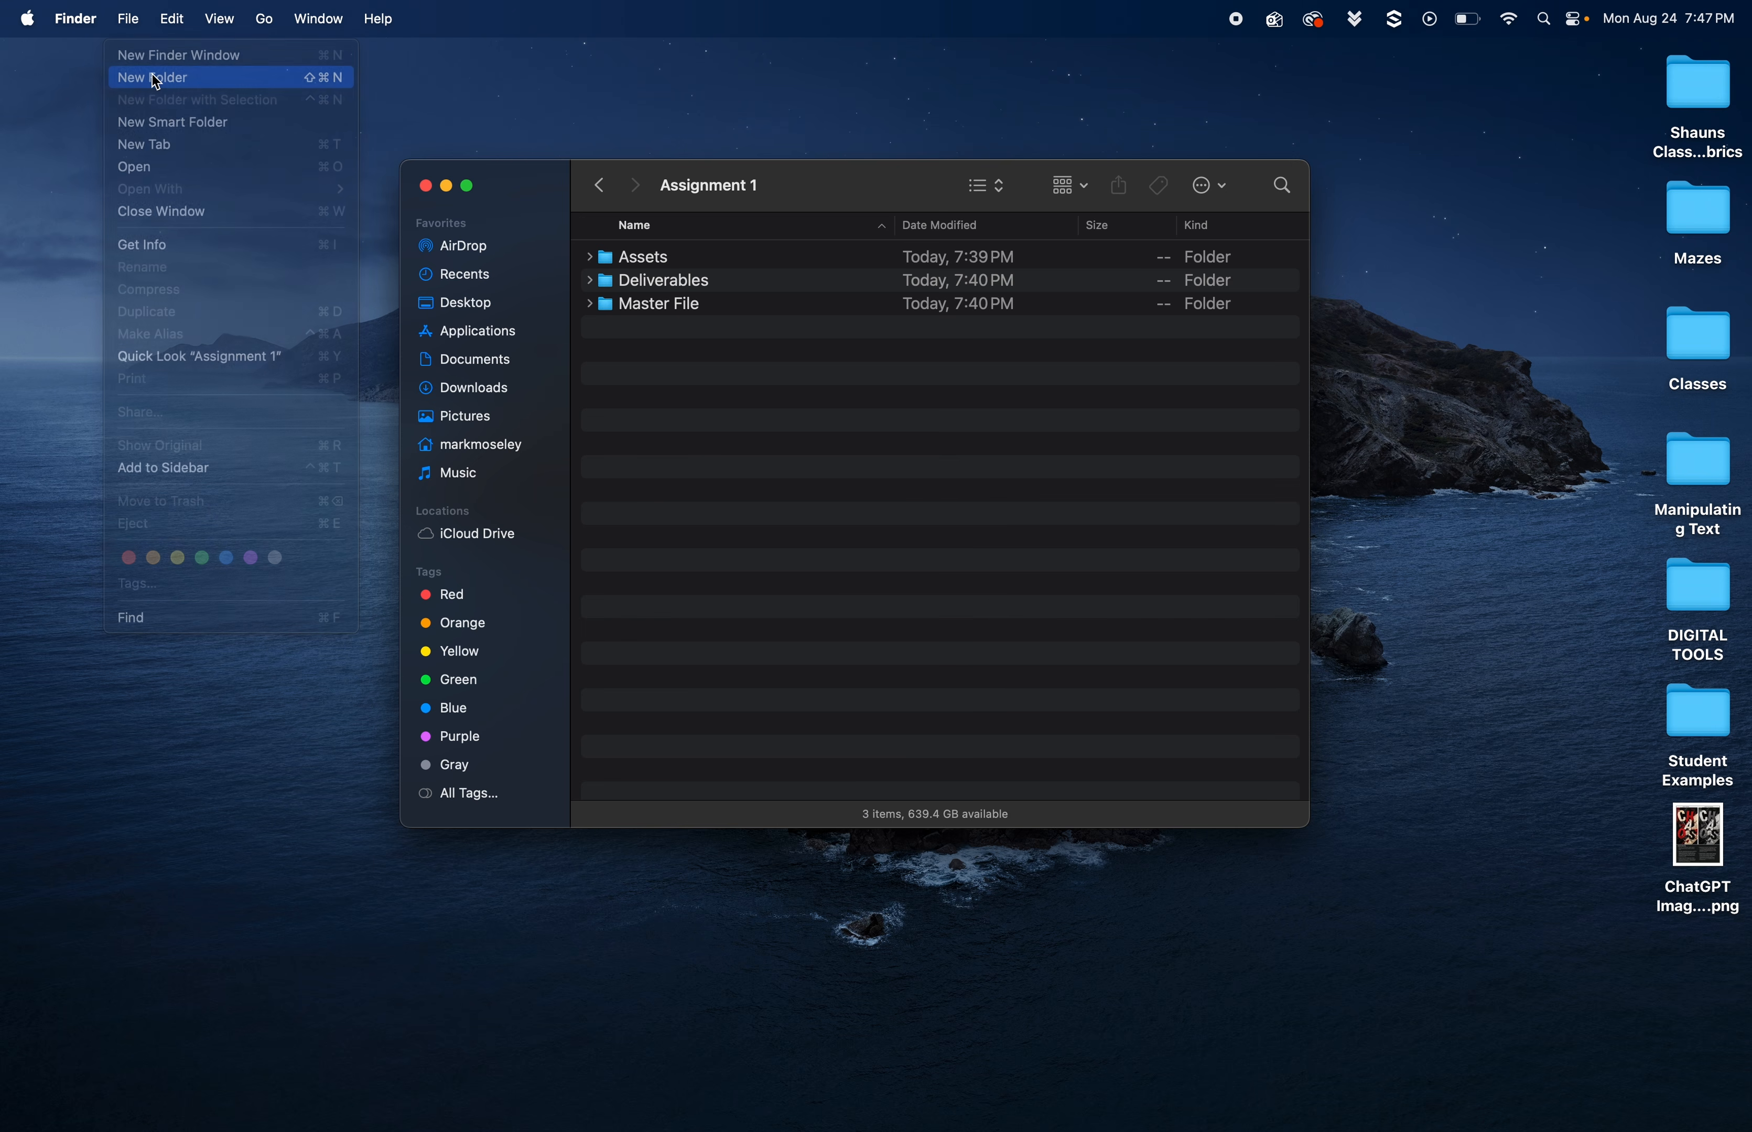
key(BackSpace)
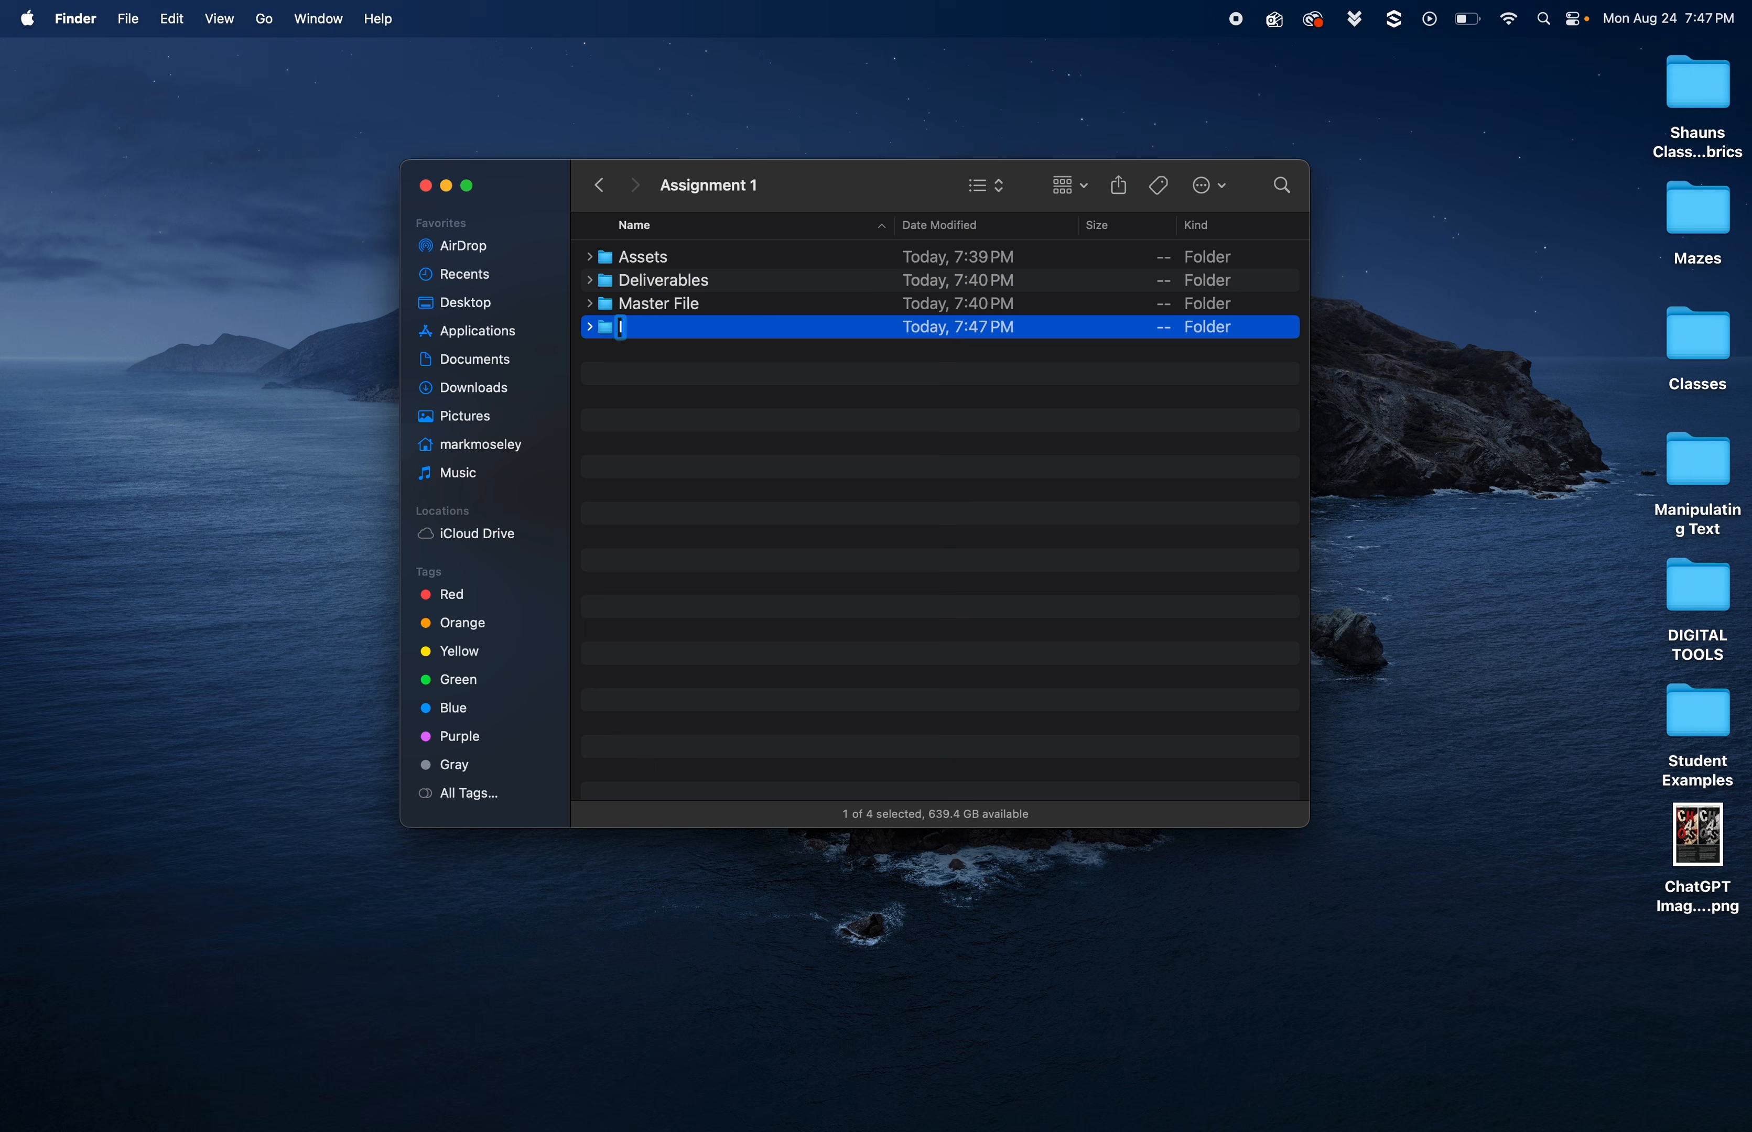
text(Itera)
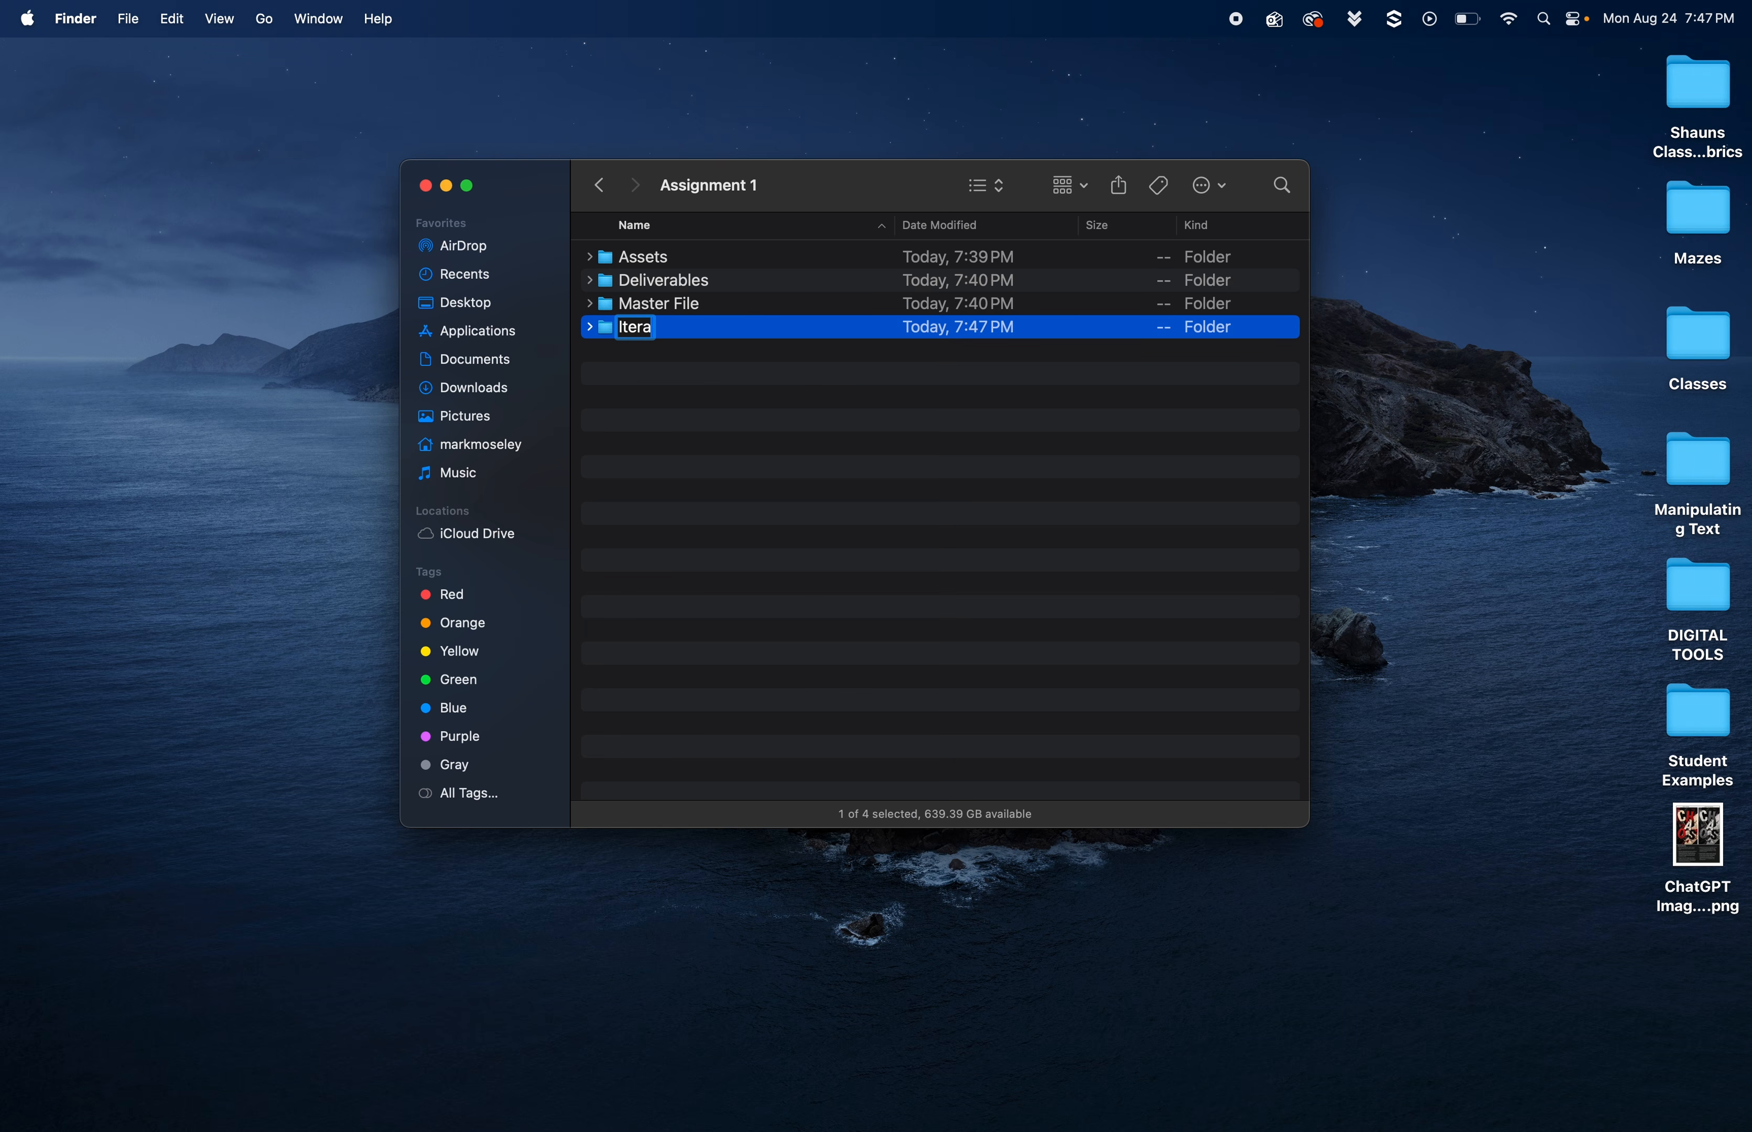
text(tions)
key(Return)
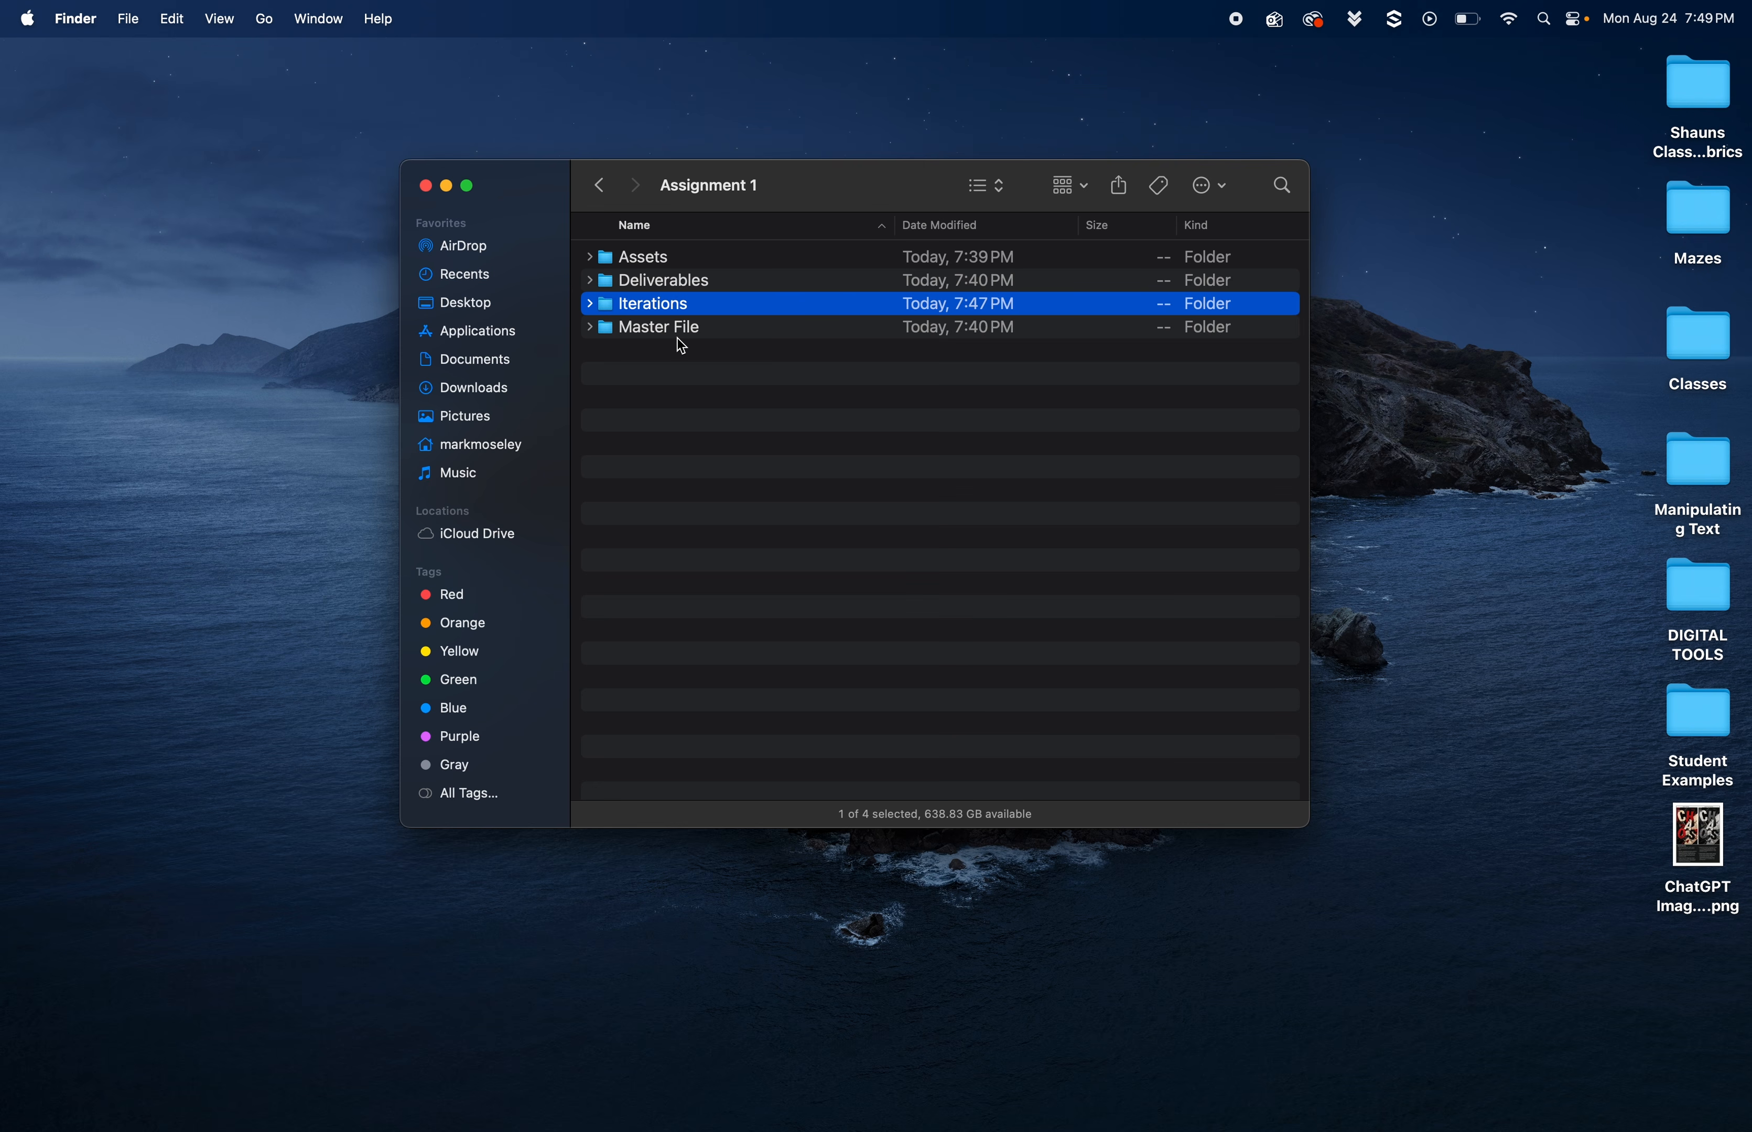
click(684, 373)
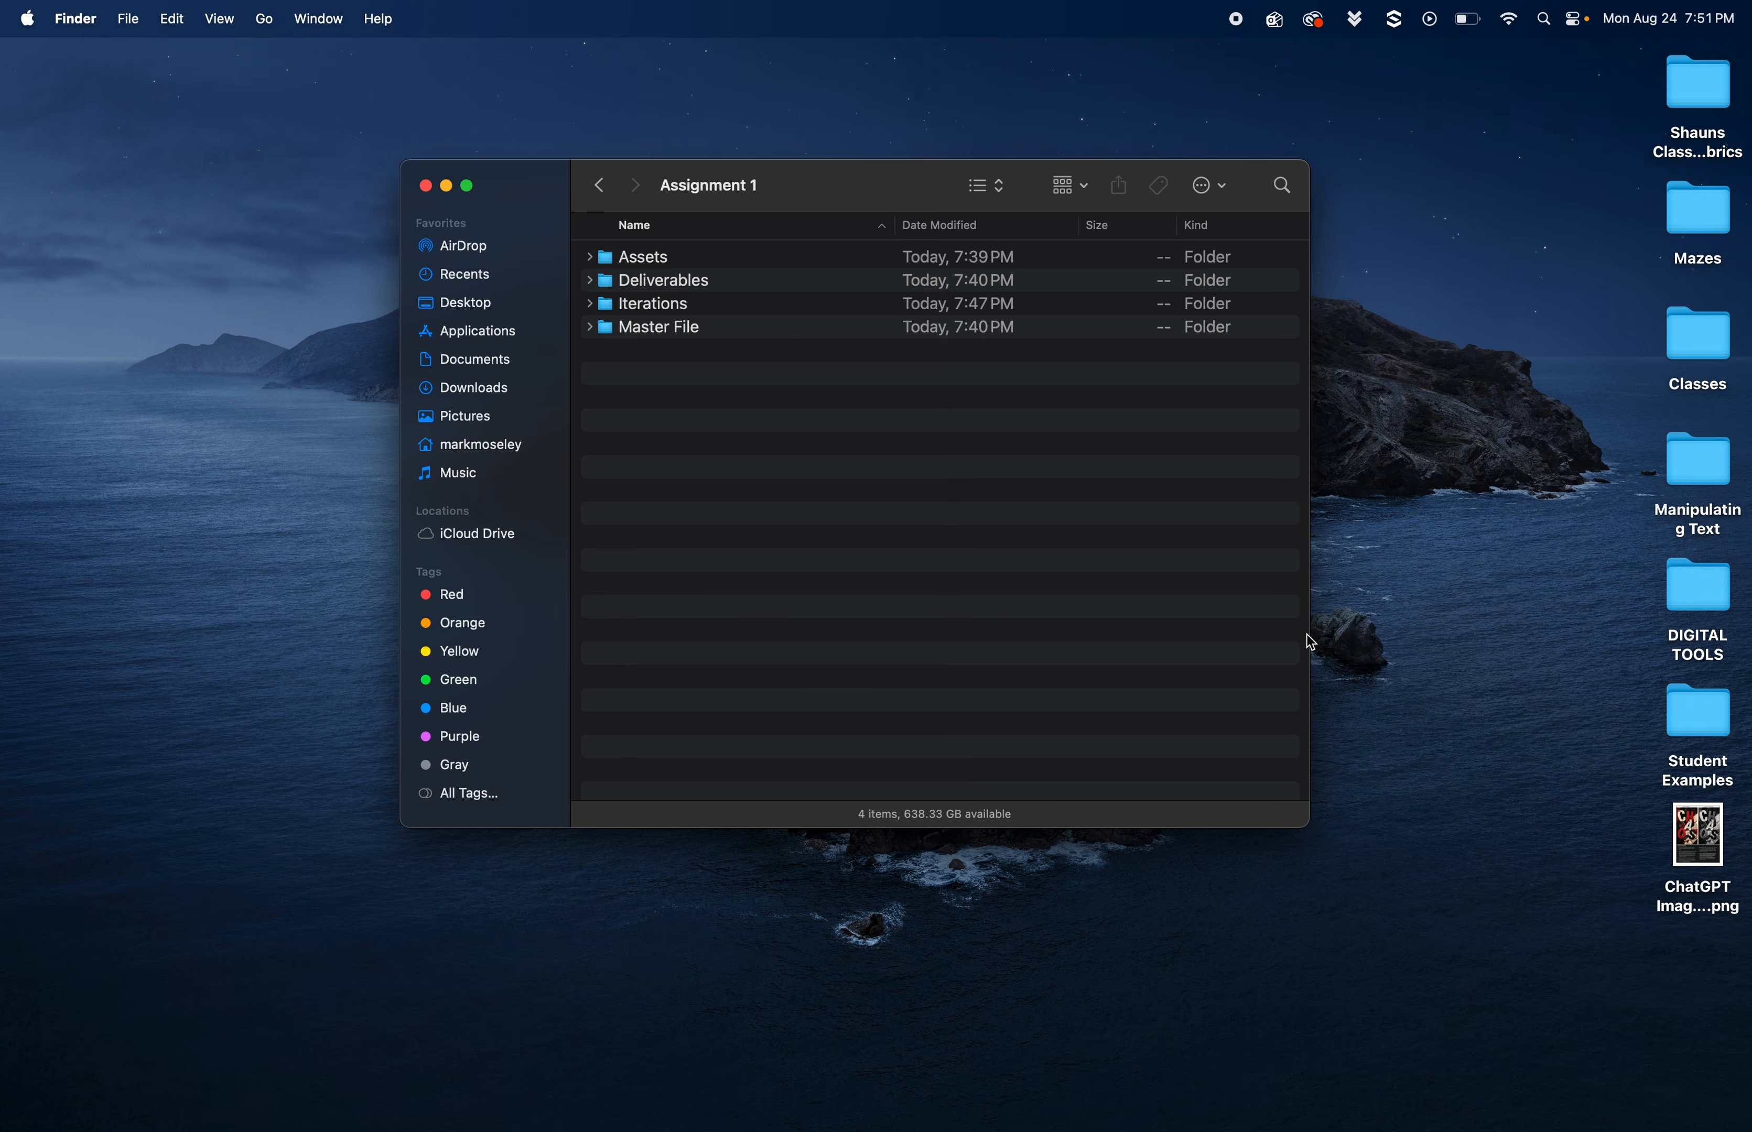
Move the ChatGPT image PNG from the desktop into the Assets folder and expand that folder in the list
click(1691, 847)
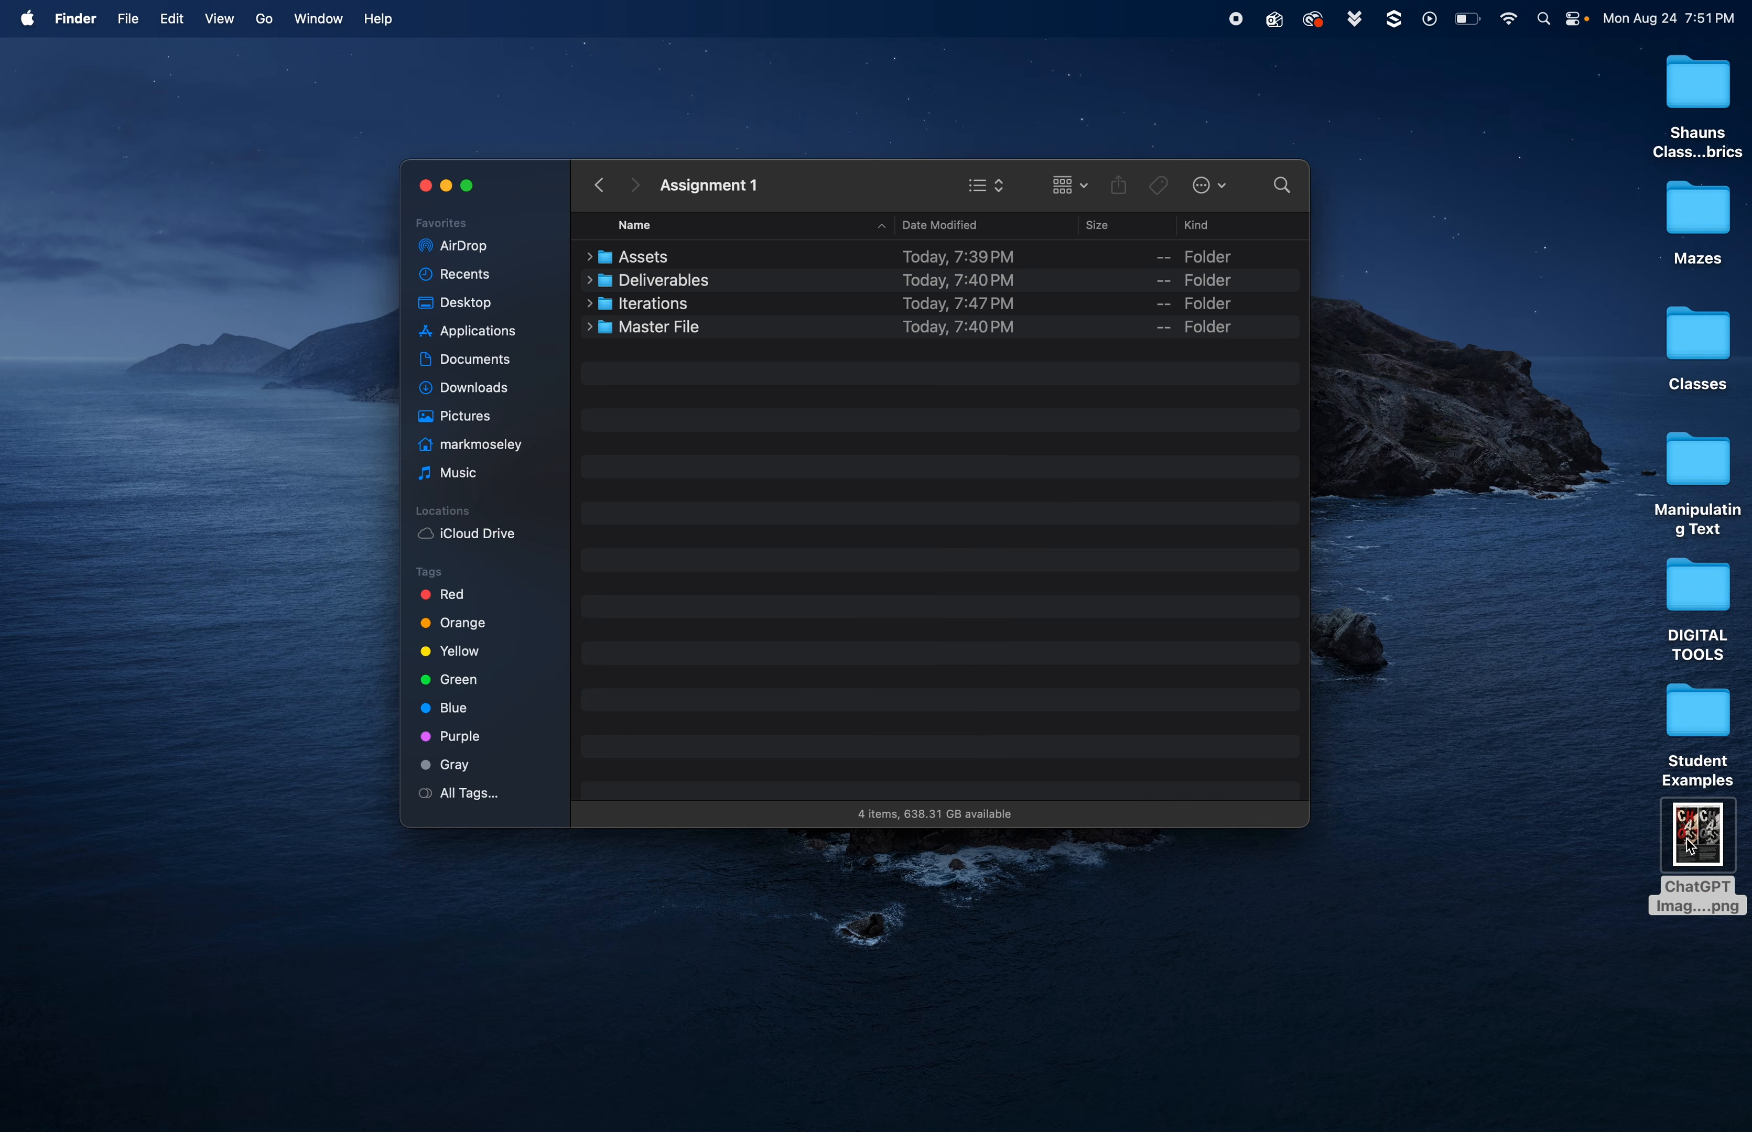
drag(1692, 847, 616, 265)
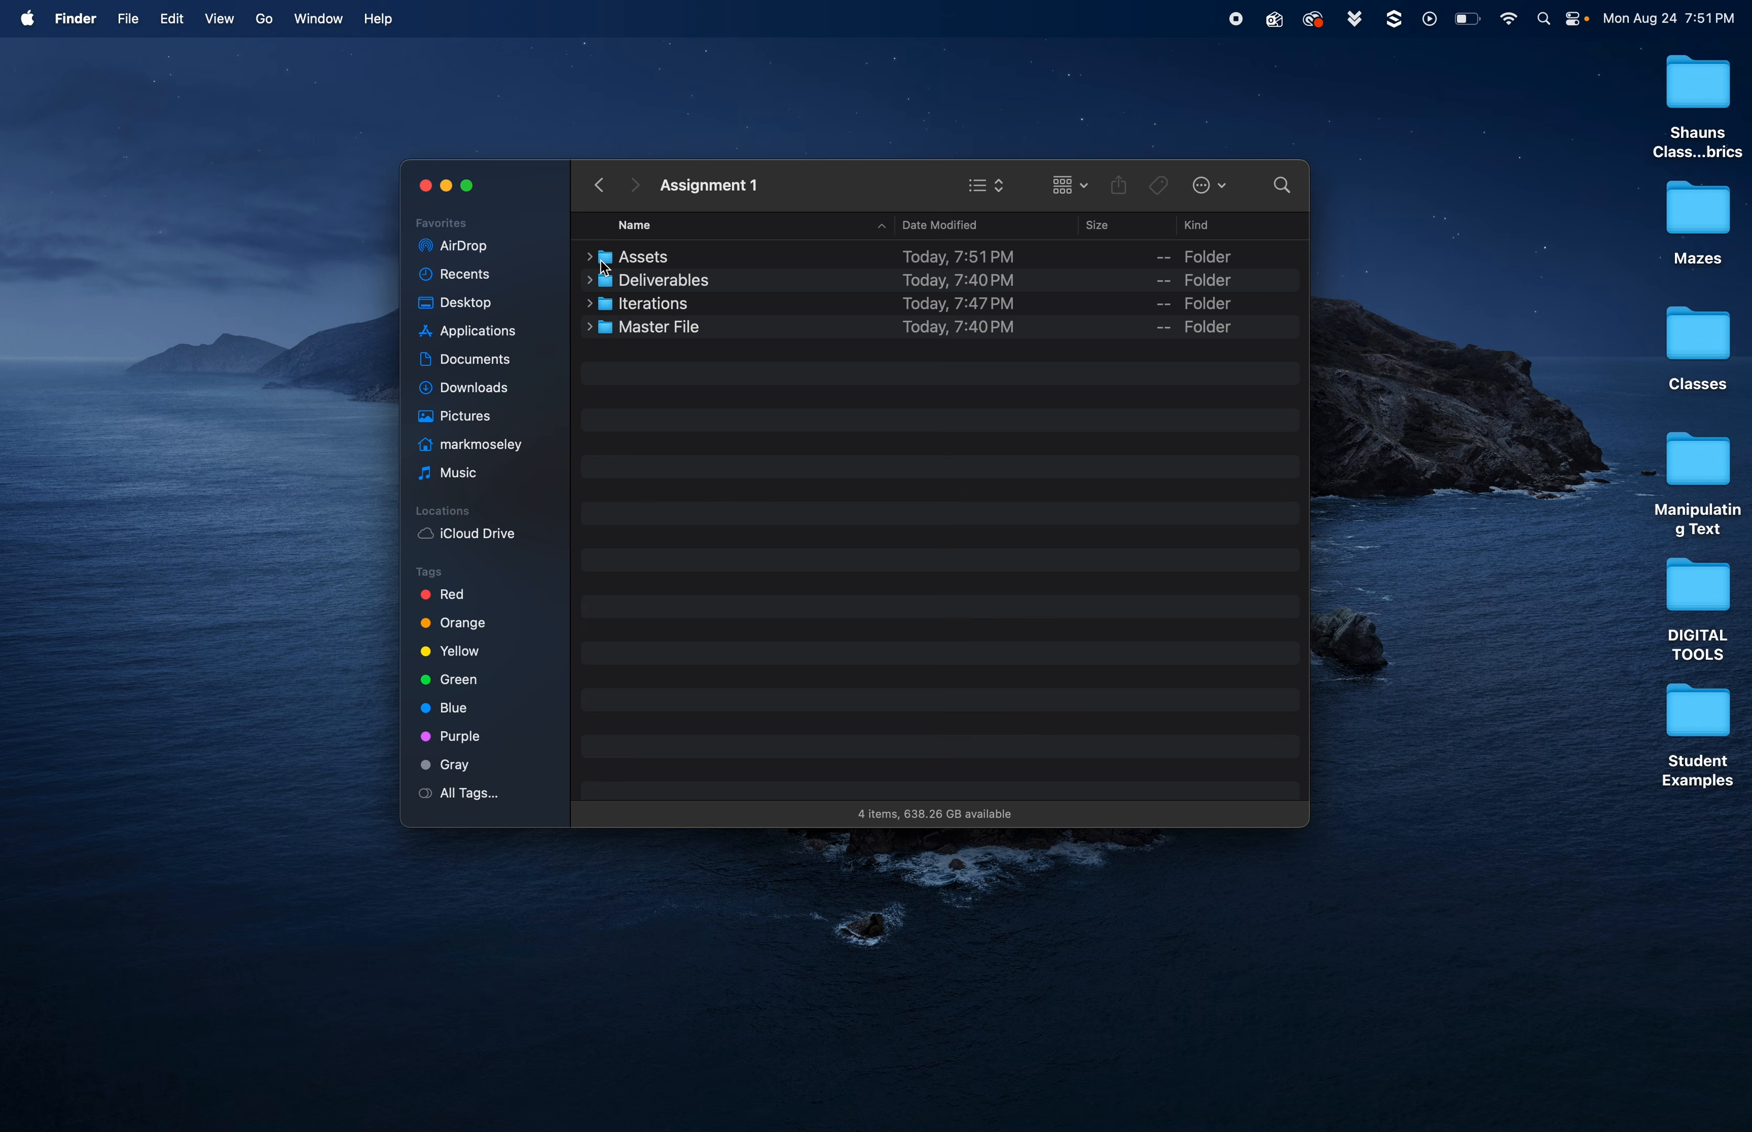
click(595, 259)
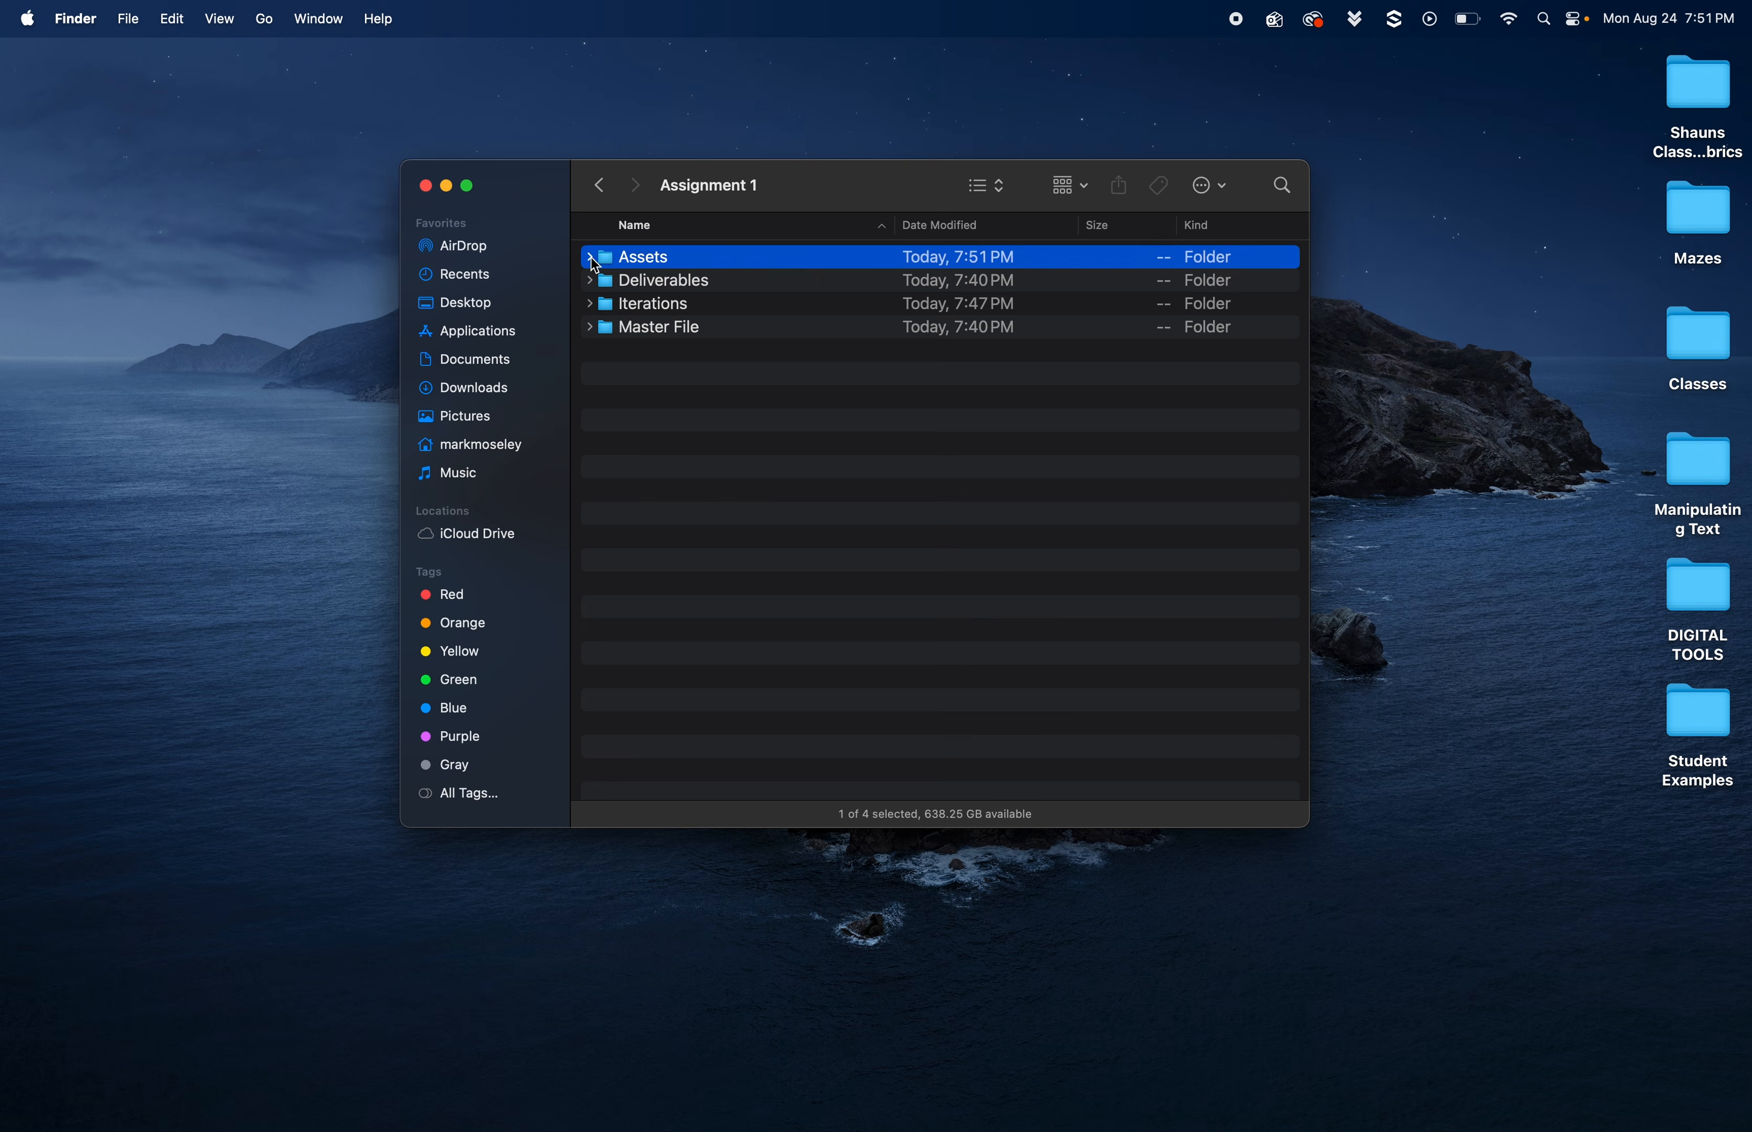
click(590, 257)
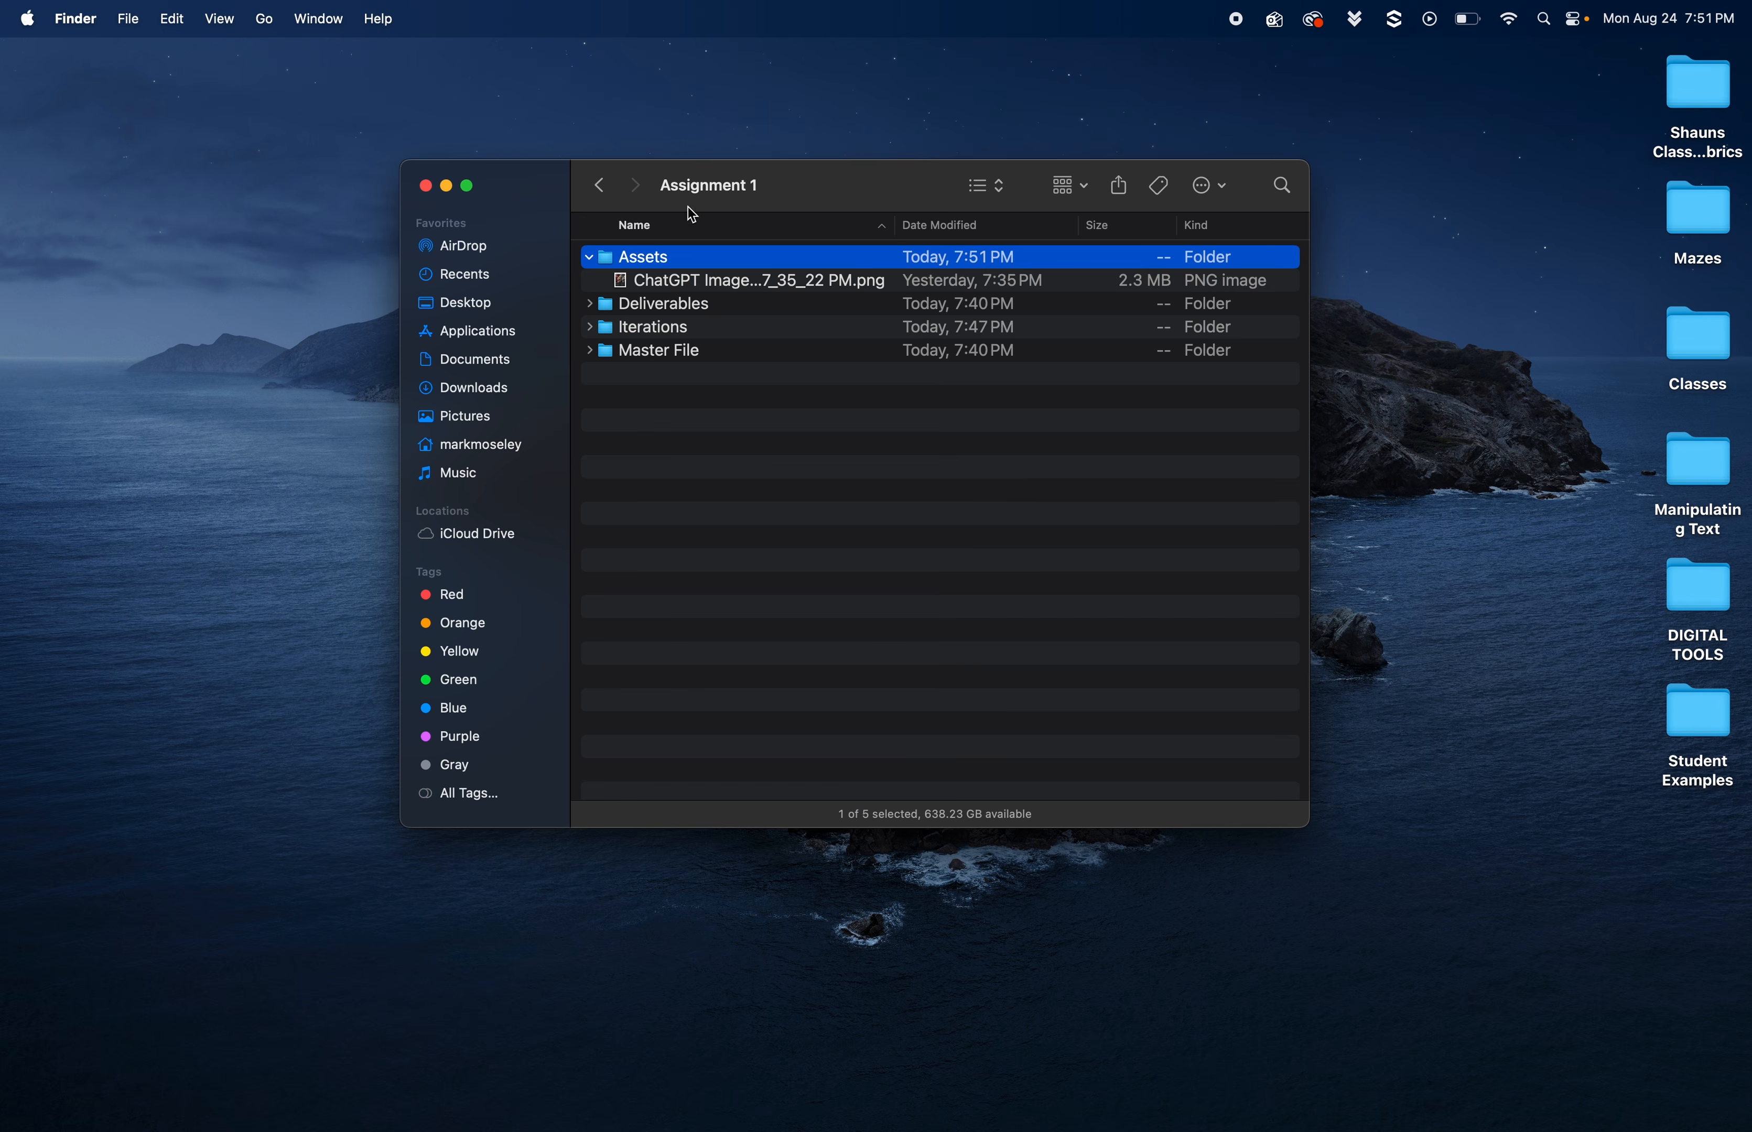
View the Assignment 1 folder as icons, look inside the Assets folder, and go back to the Class Name folder
click(994, 187)
click(997, 165)
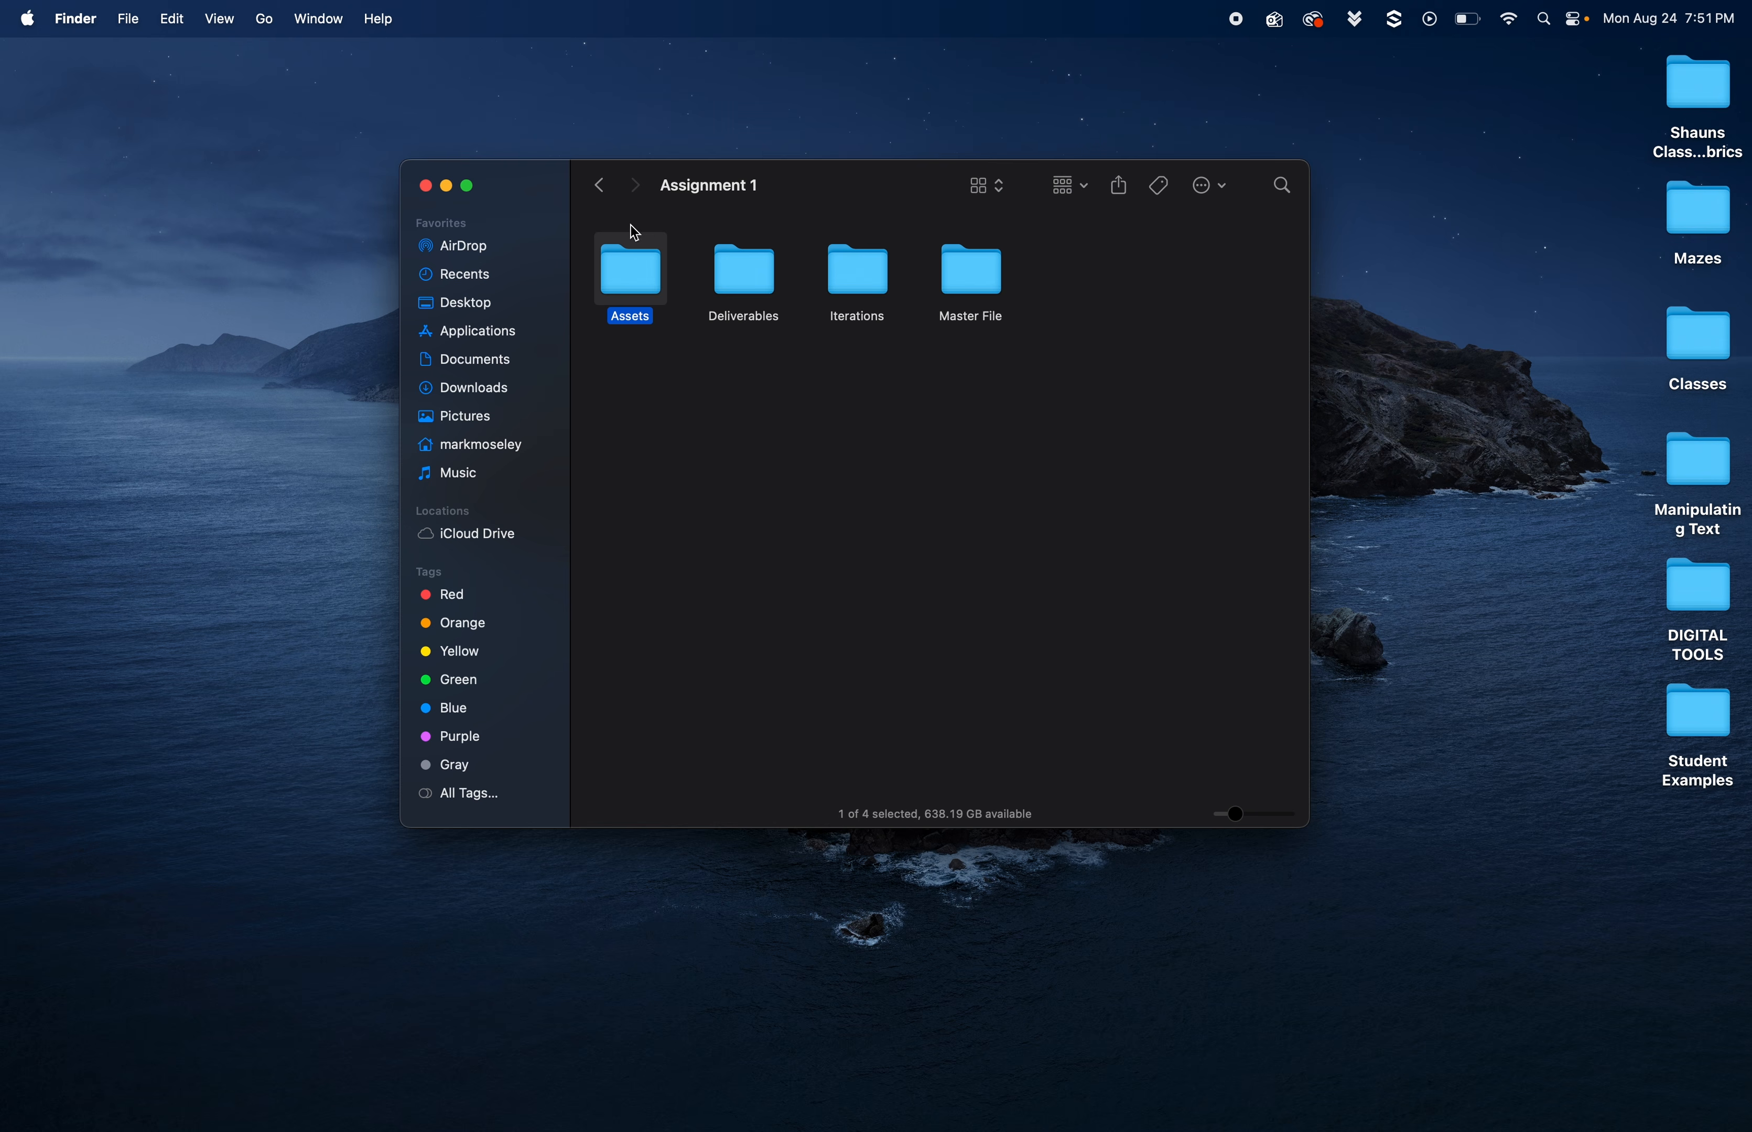
double_click(632, 283)
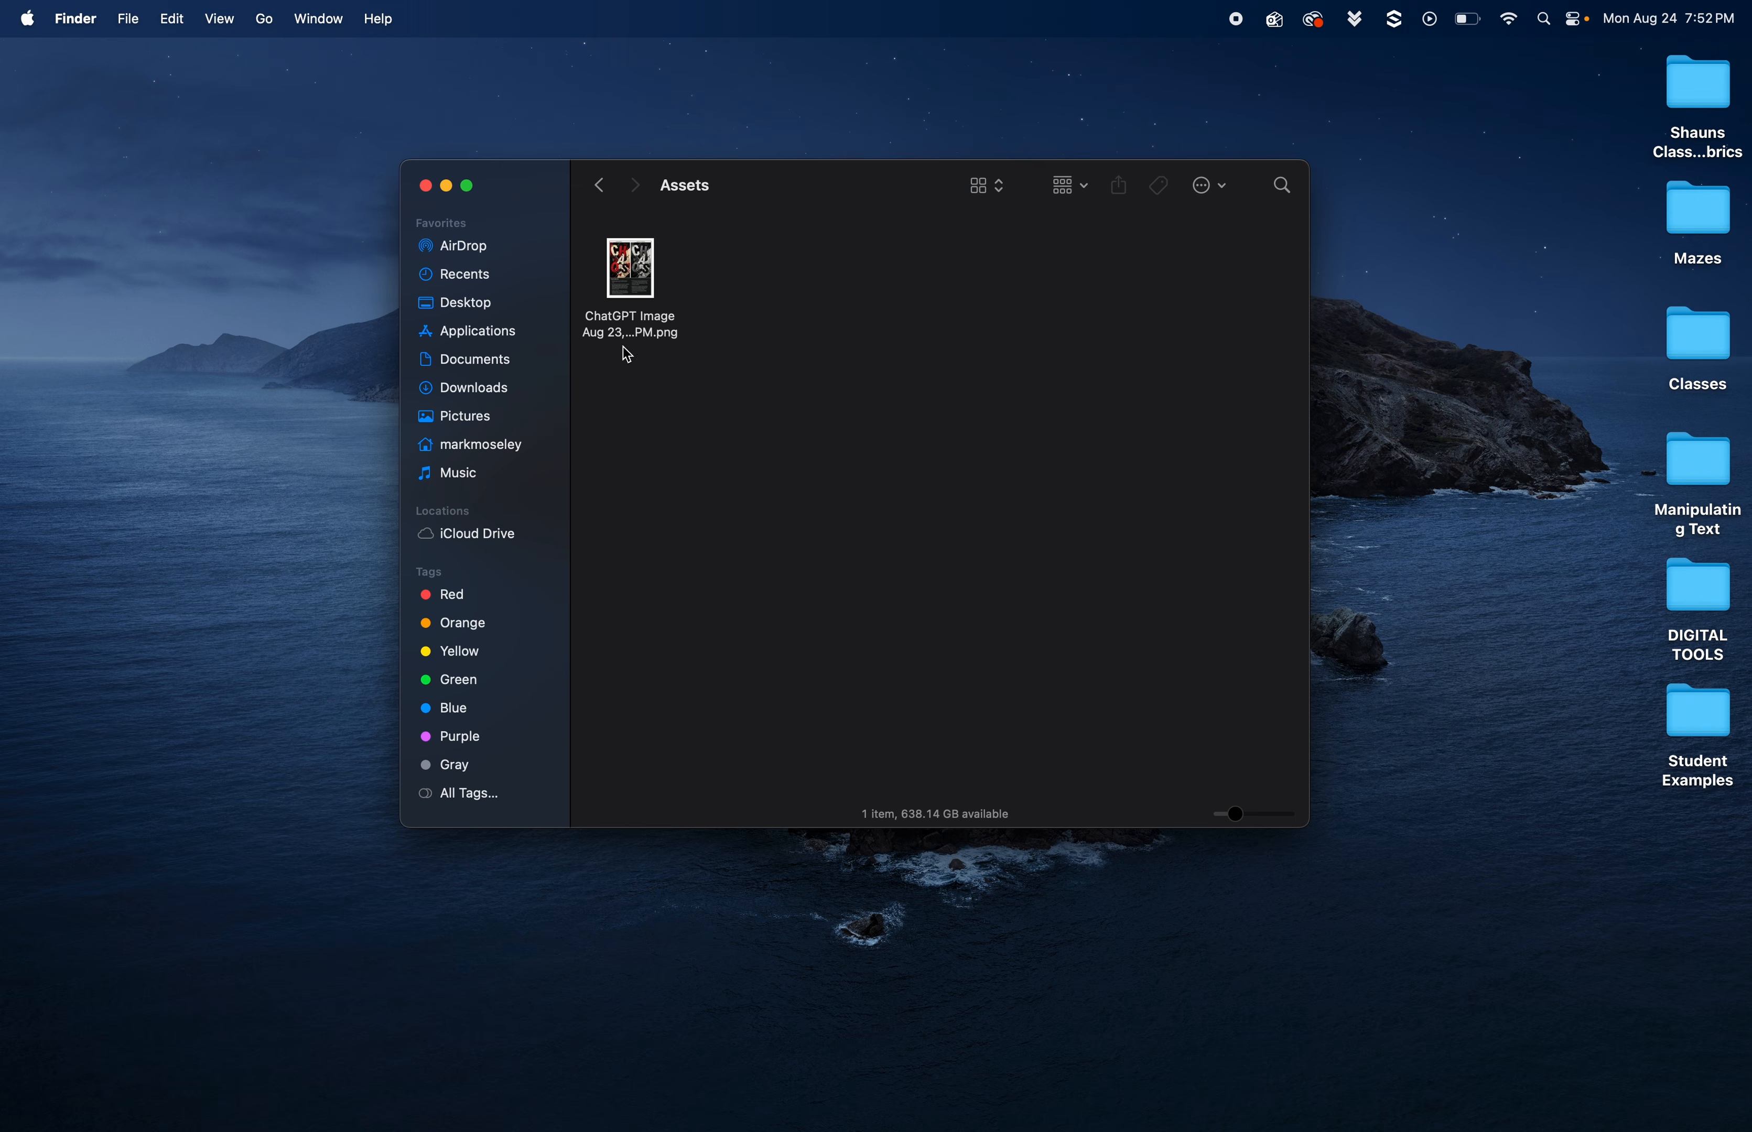
key(super+bracketleft)
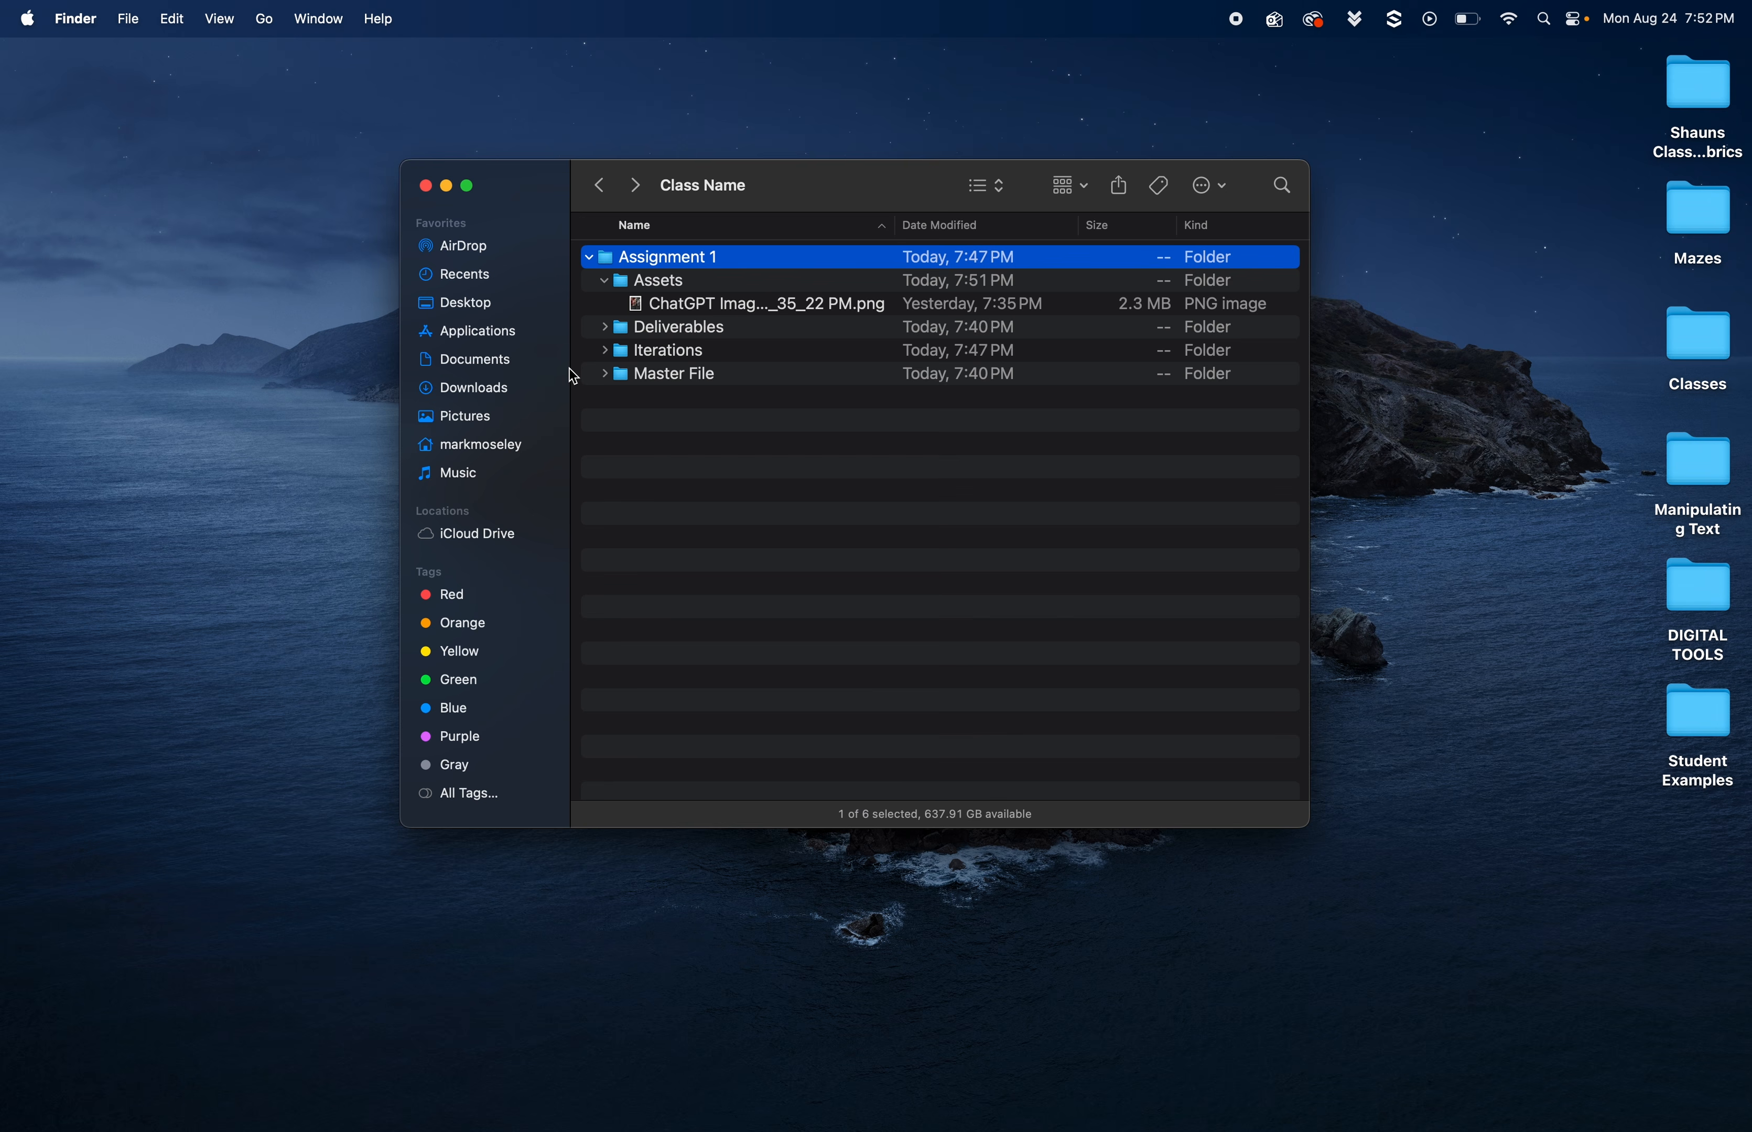
Open a second Finder window showing Downloads and arrange it side by side with the Class Name window
drag(804, 187, 1078, 130)
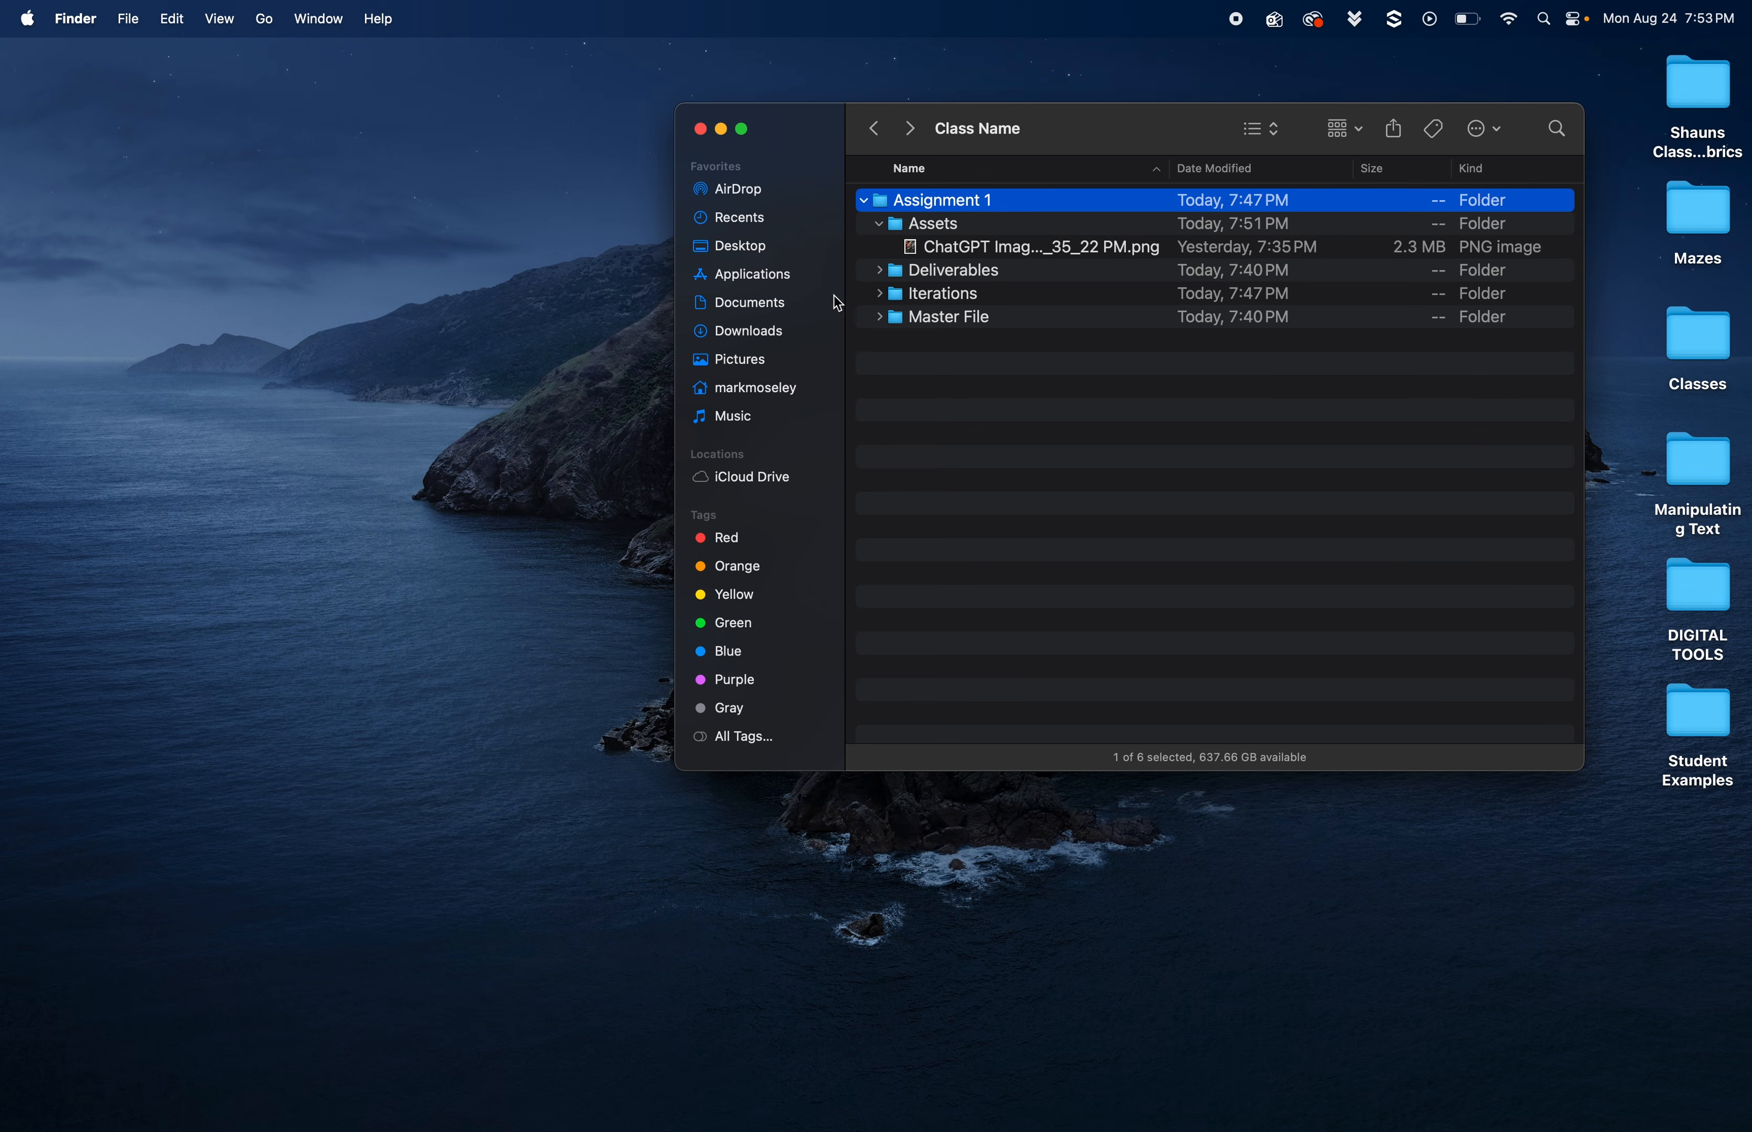
mouse_move(301, 1127)
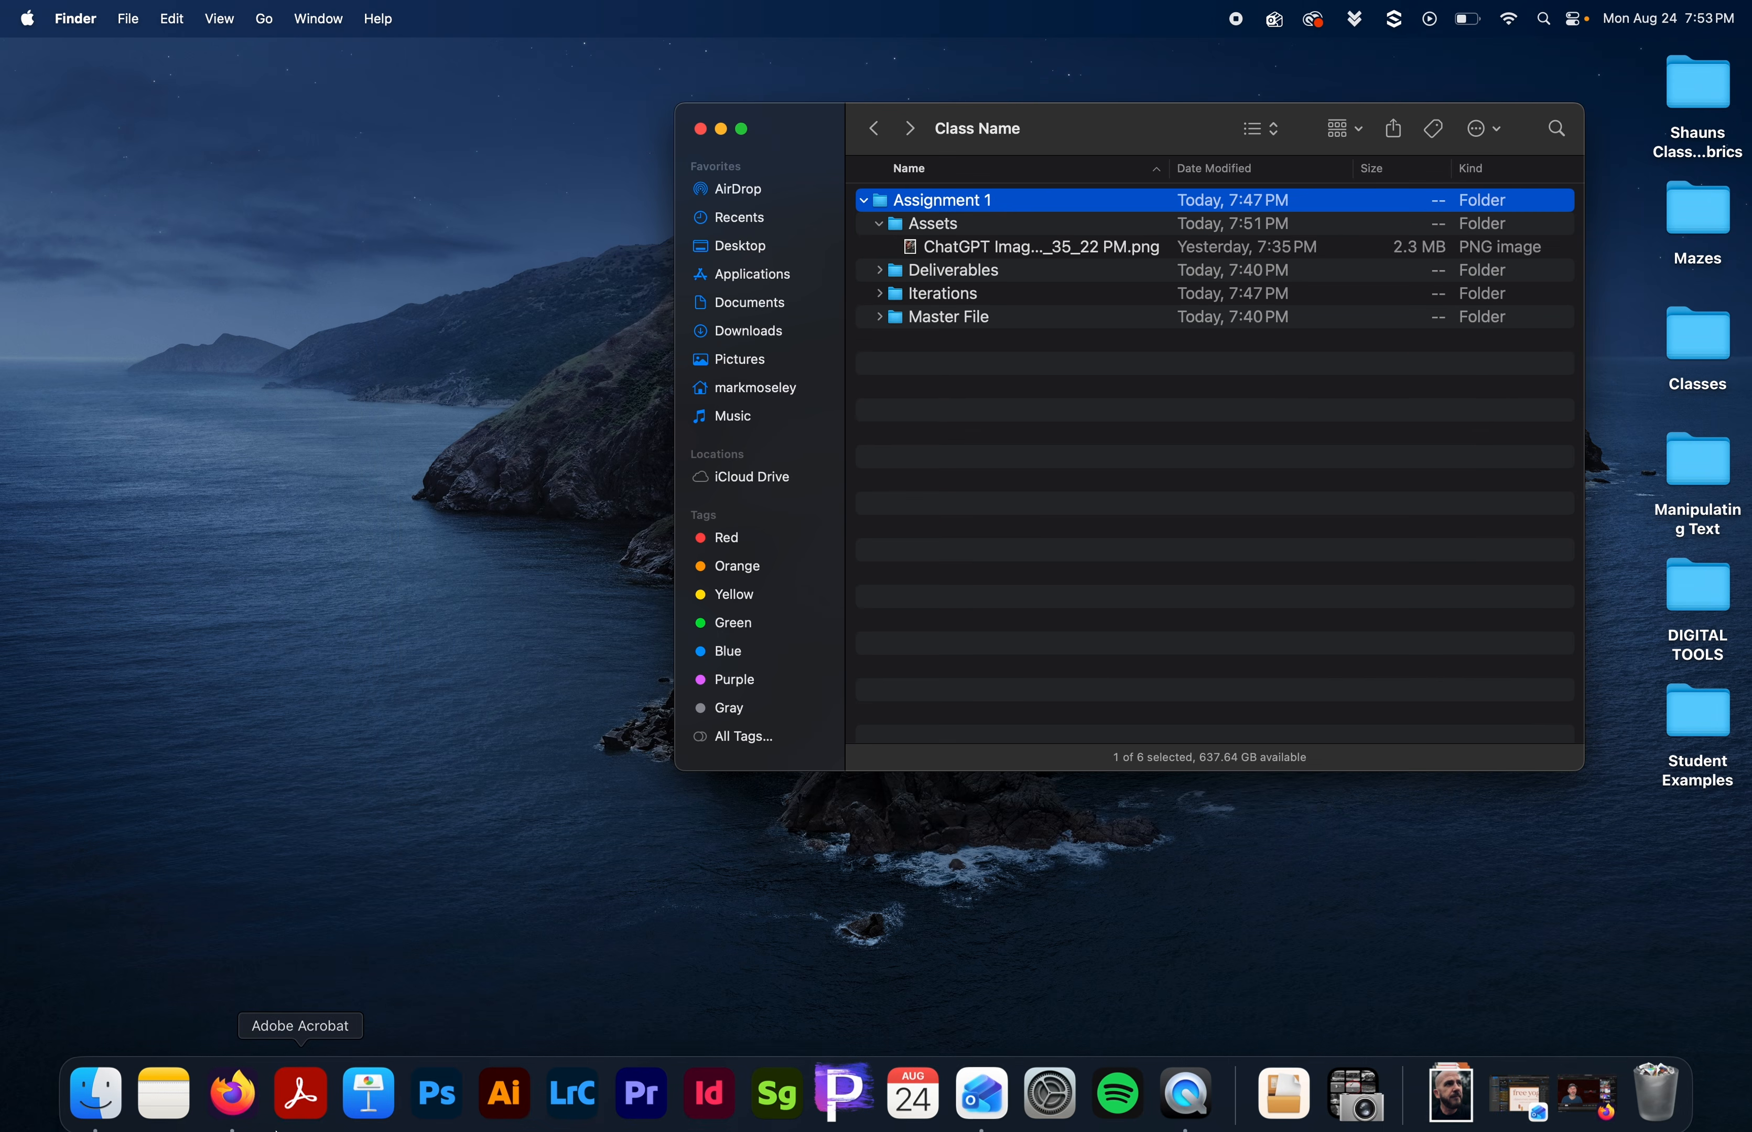
right_click(111, 1099)
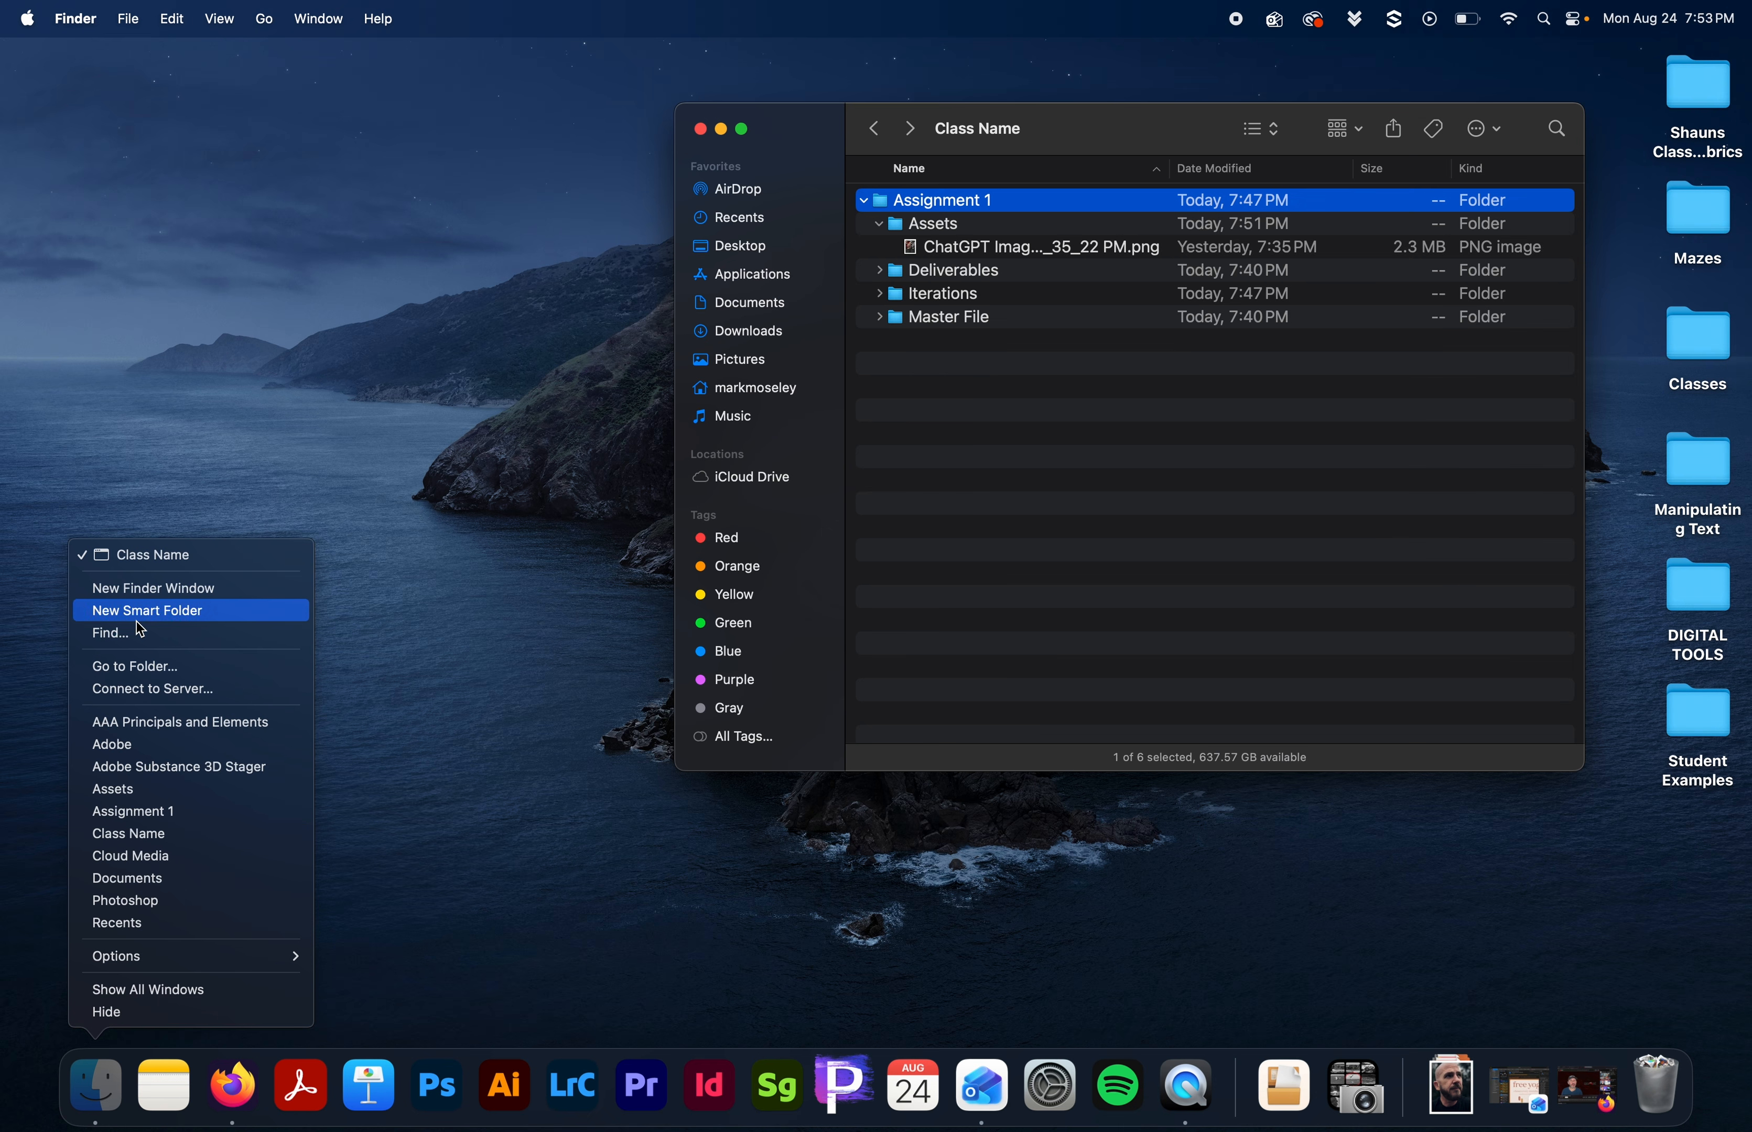
click(155, 594)
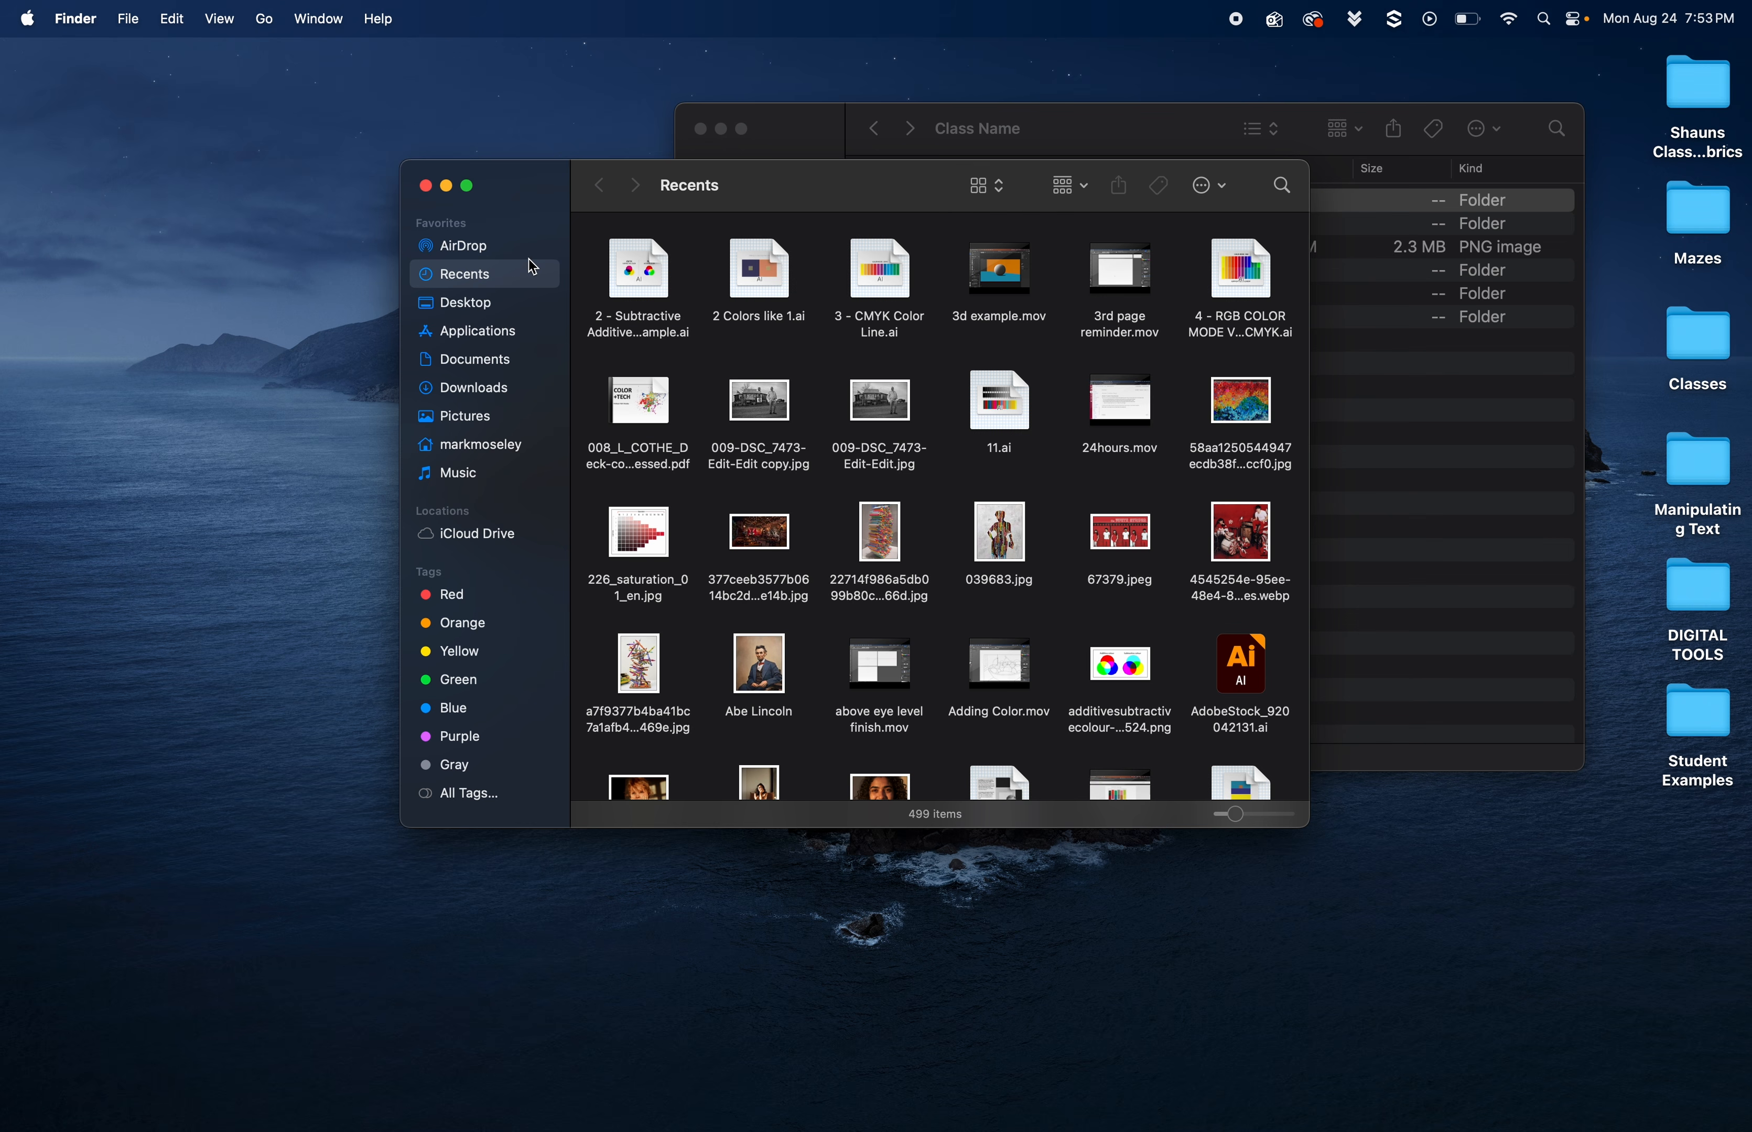
drag(561, 188, 250, 165)
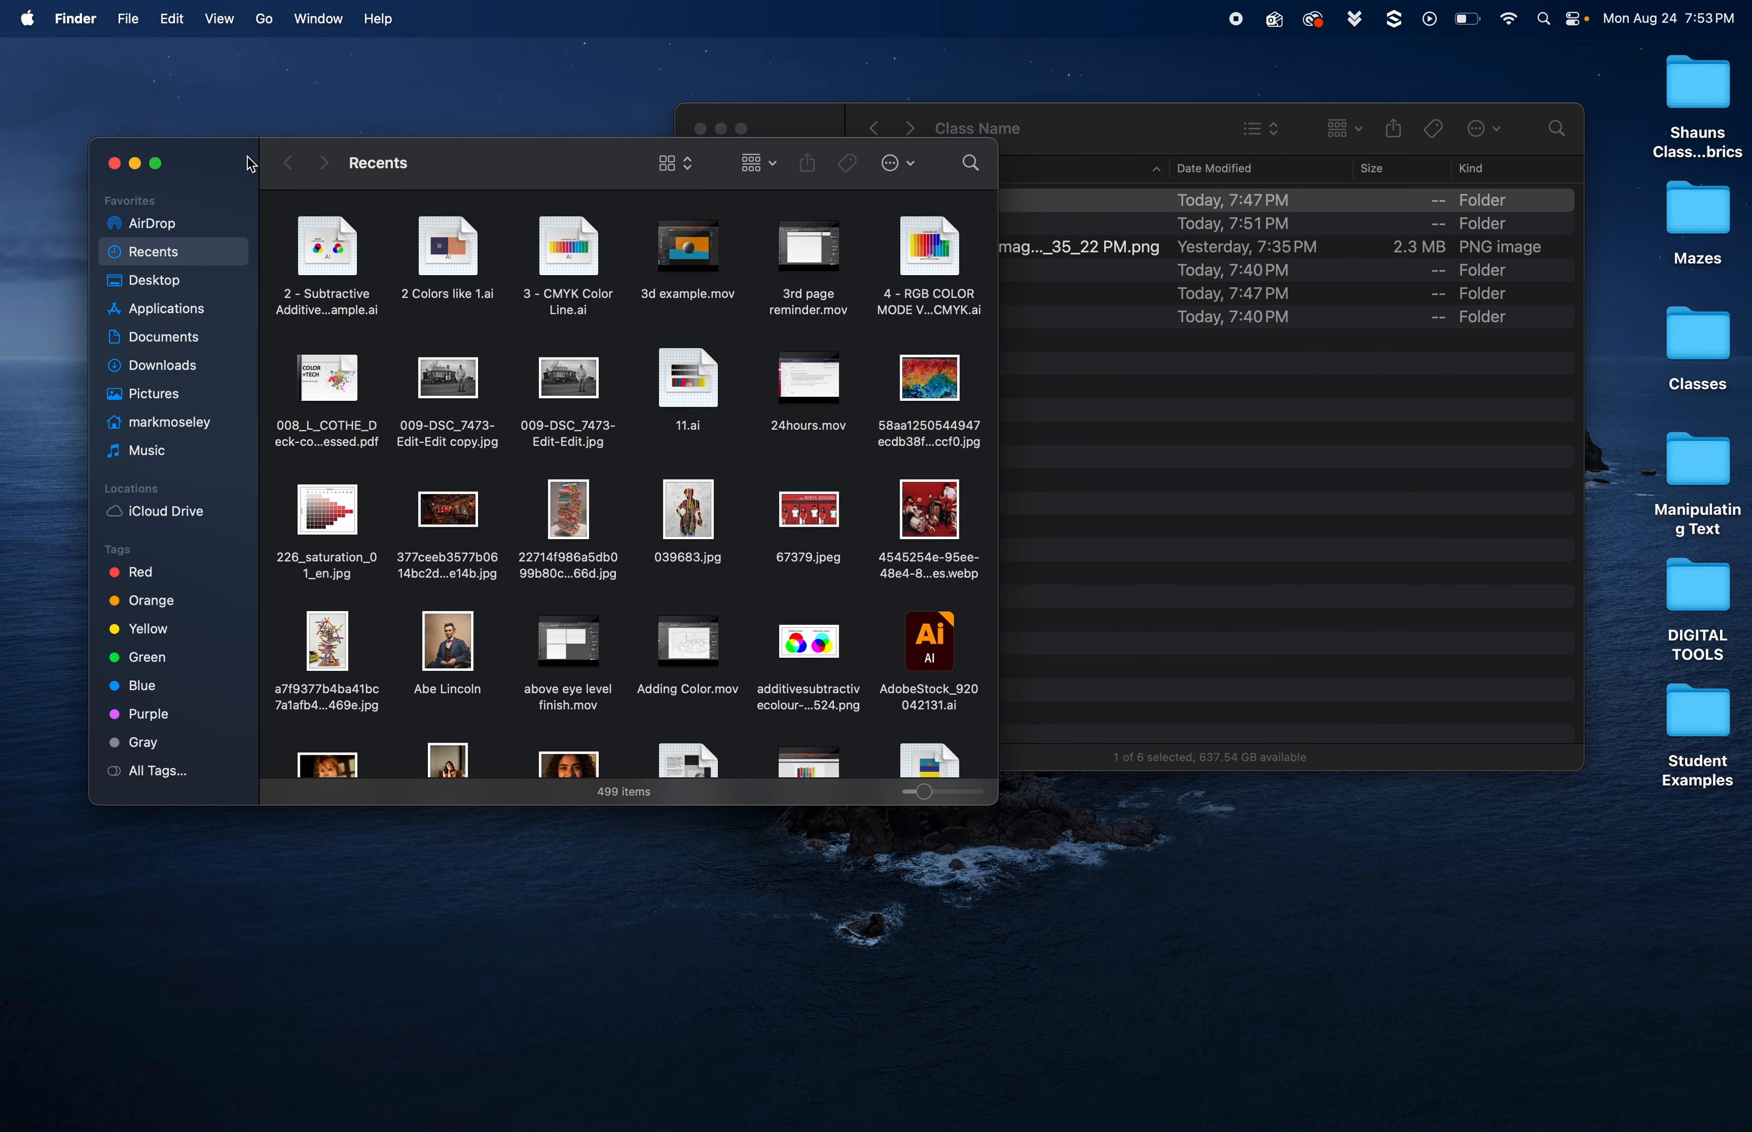
click(183, 375)
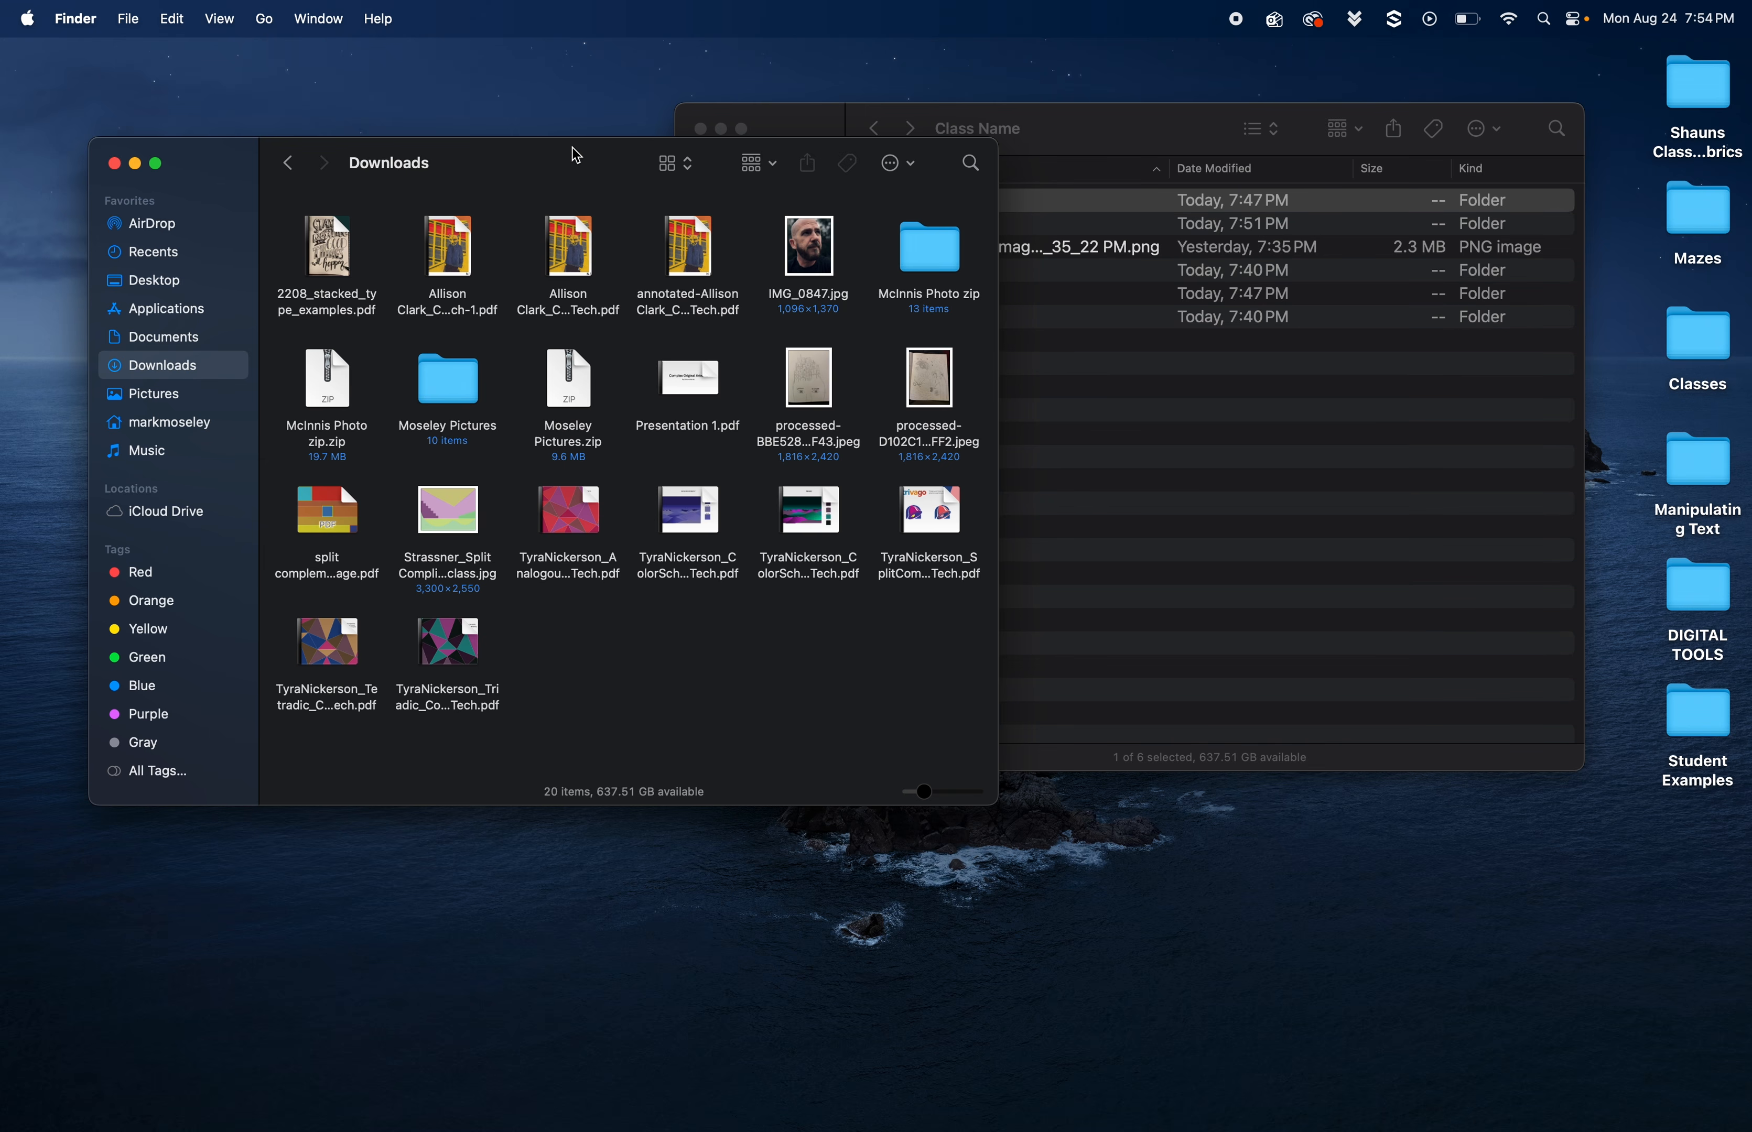
drag(572, 157, 494, 156)
drag(1142, 129, 1260, 156)
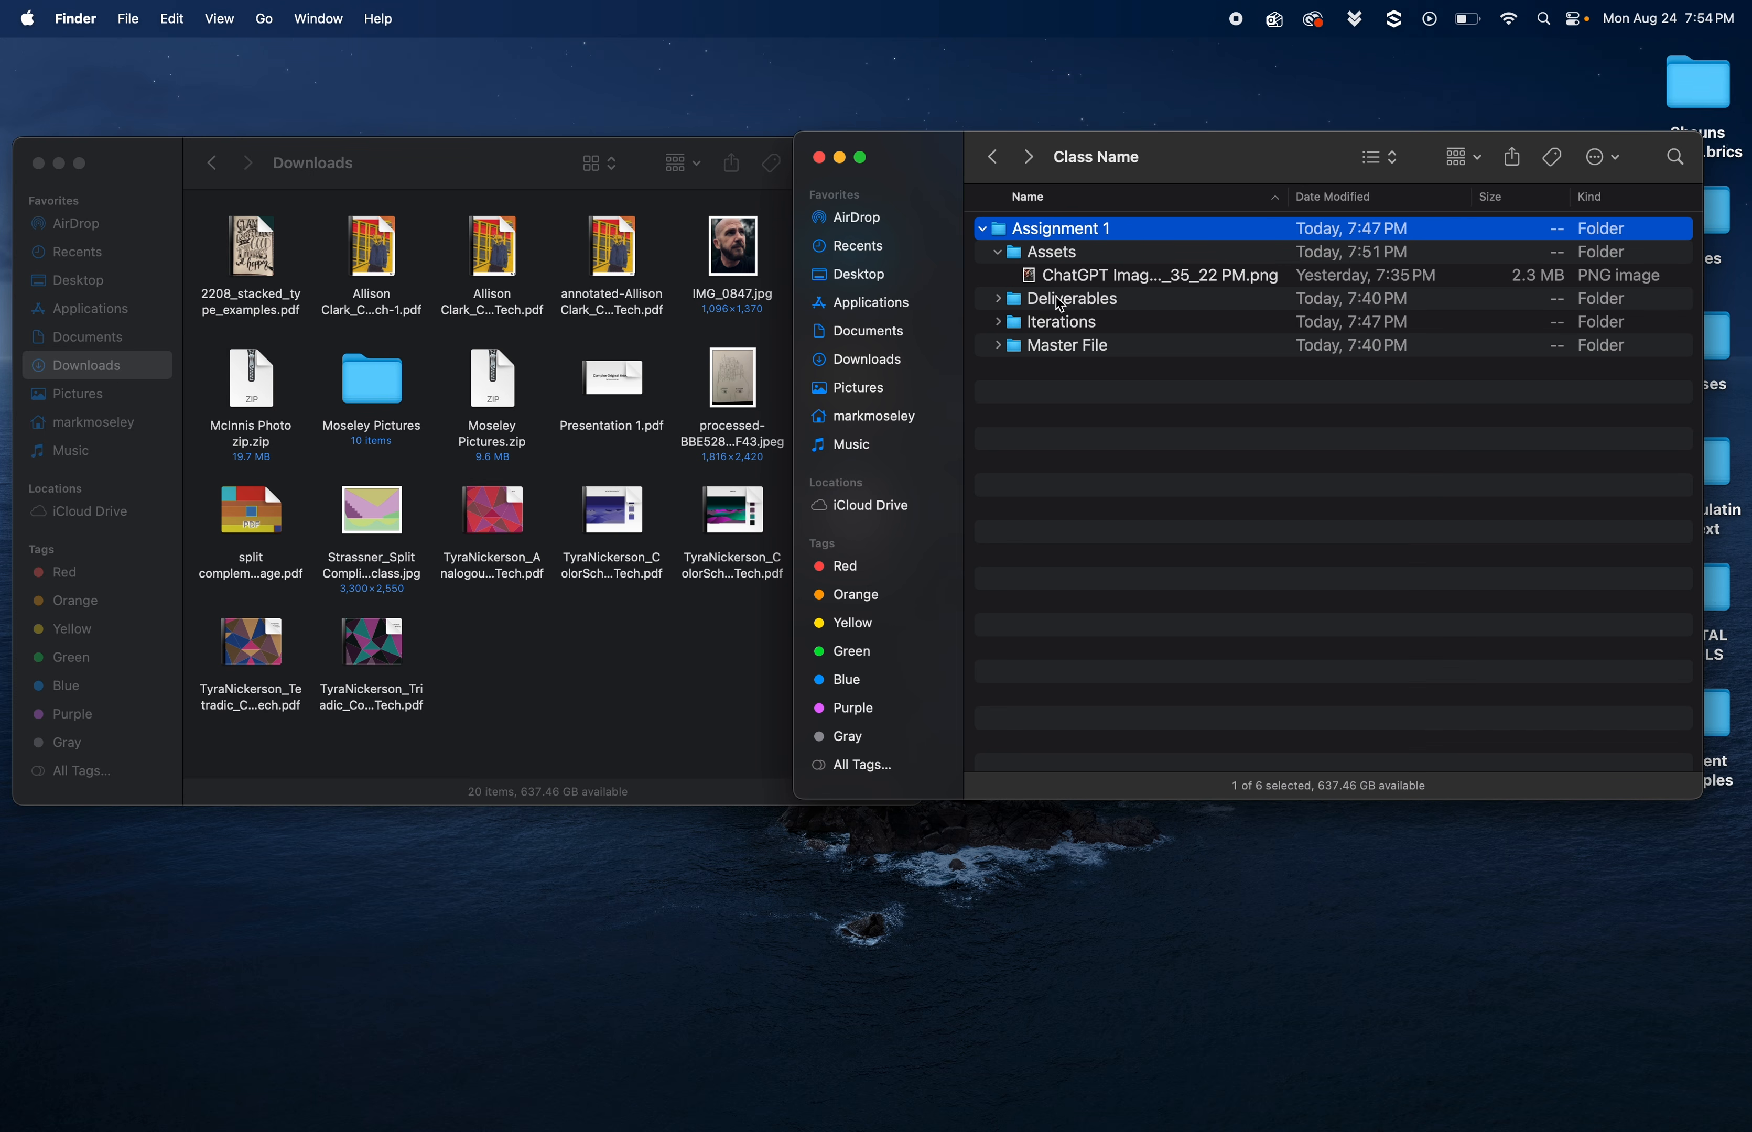
Move the ChatGPT image from Assets to Downloads, and move the processed-BBE528...F43 JPEG from Downloads into Assets
drag(1075, 282, 555, 664)
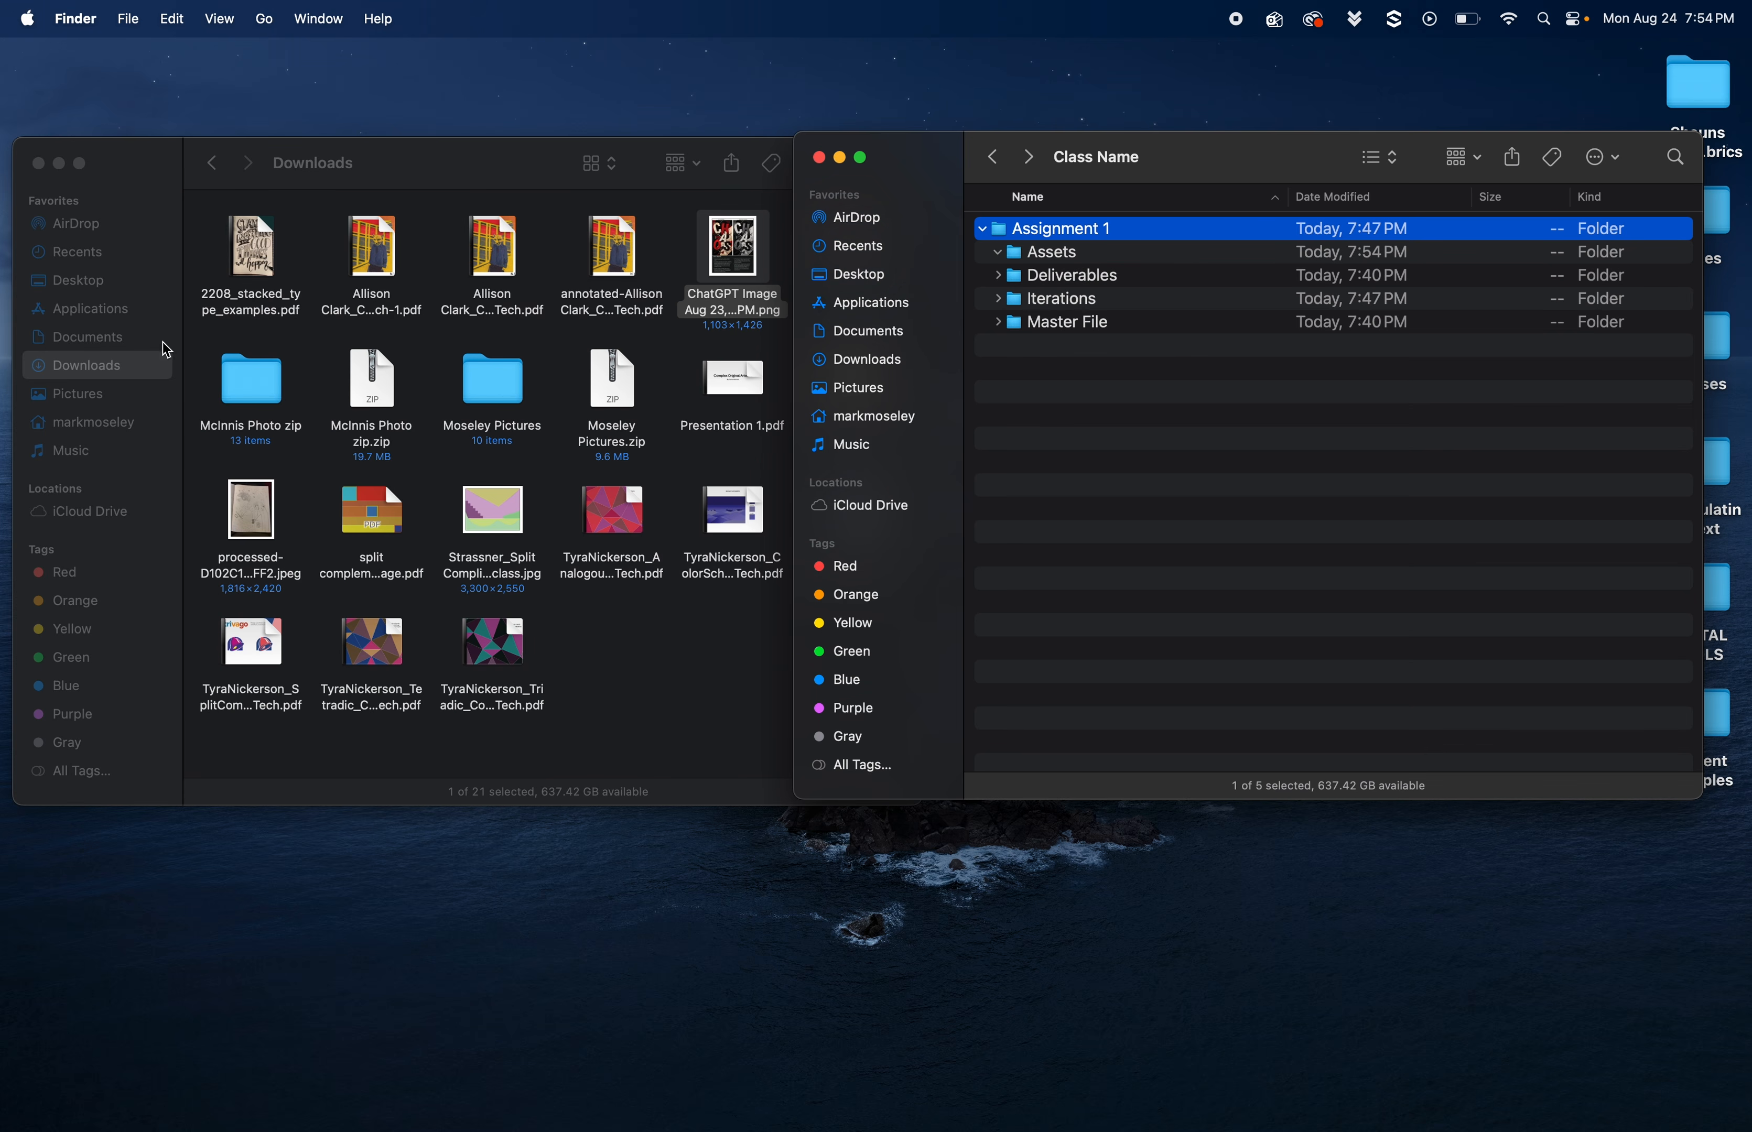
mouse_move(667, 530)
click(486, 166)
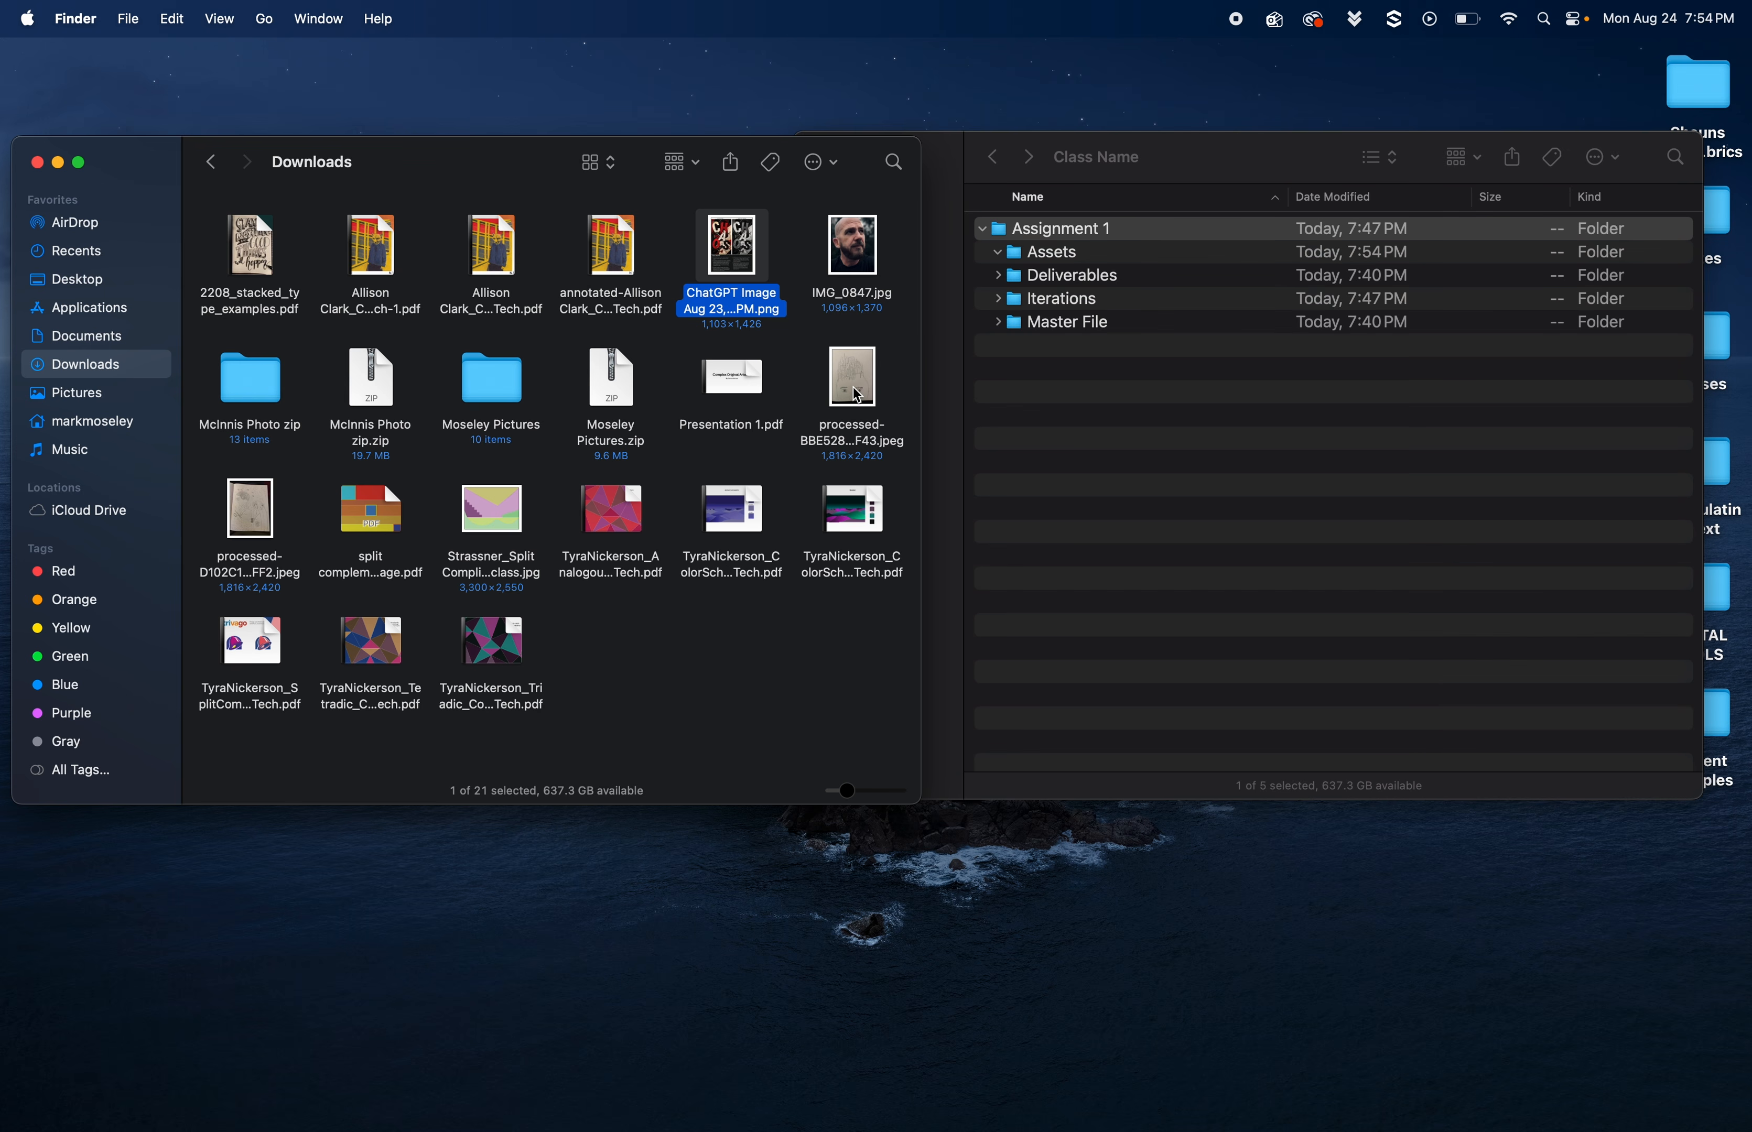
drag(856, 397, 1019, 255)
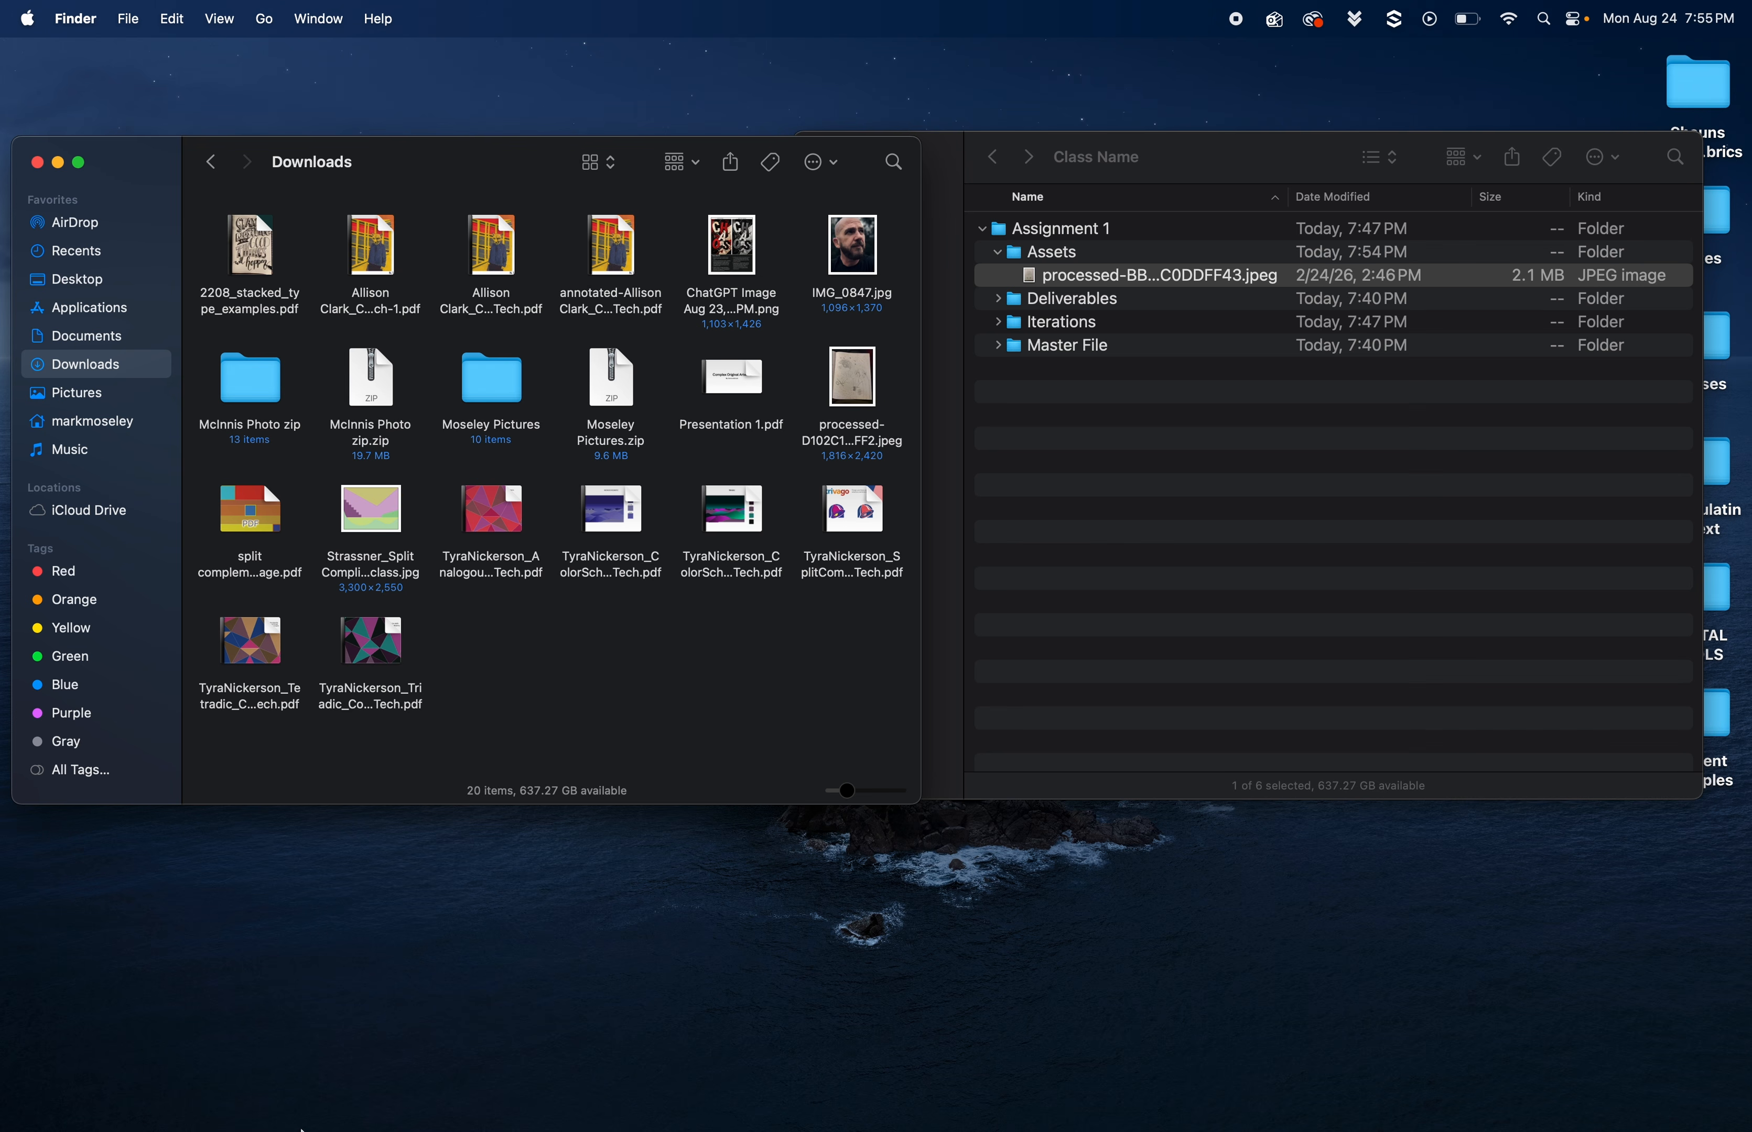
Open a third Finder window in front of the other two and close it again
mouse_move(300, 1112)
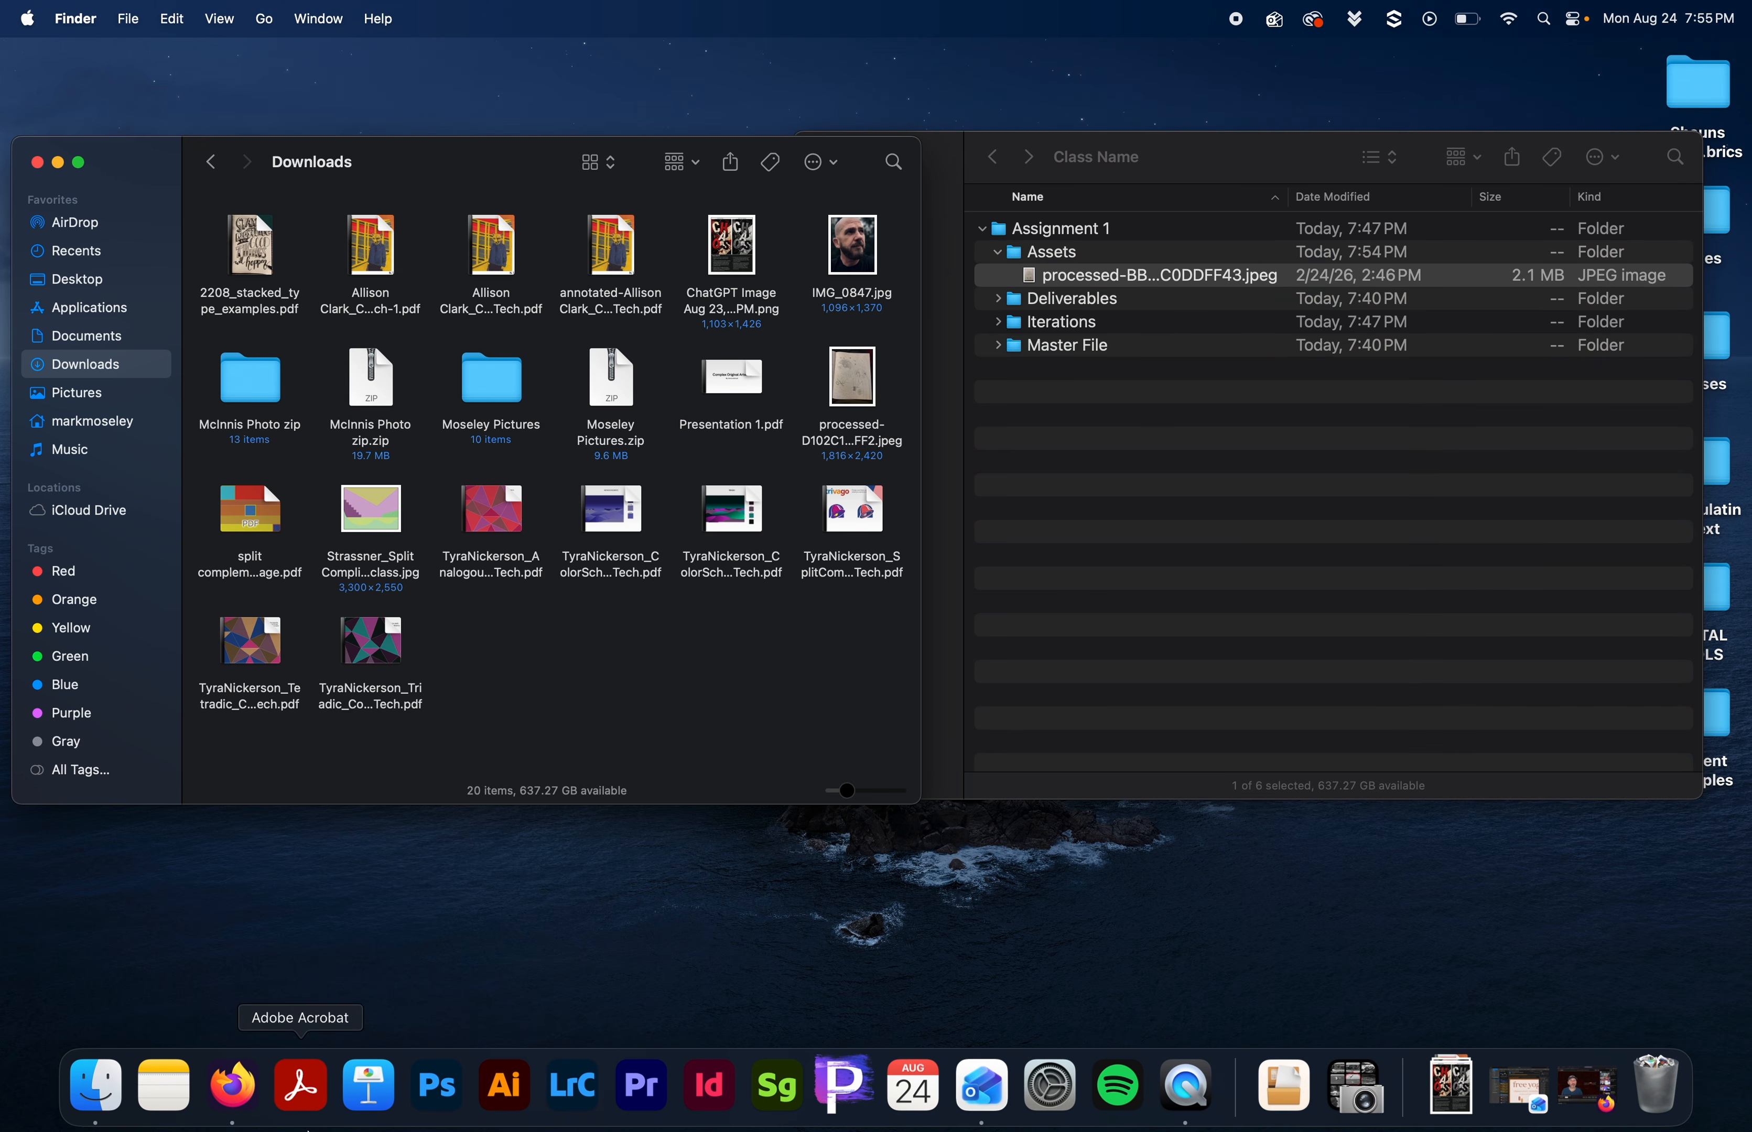
right_click(101, 1105)
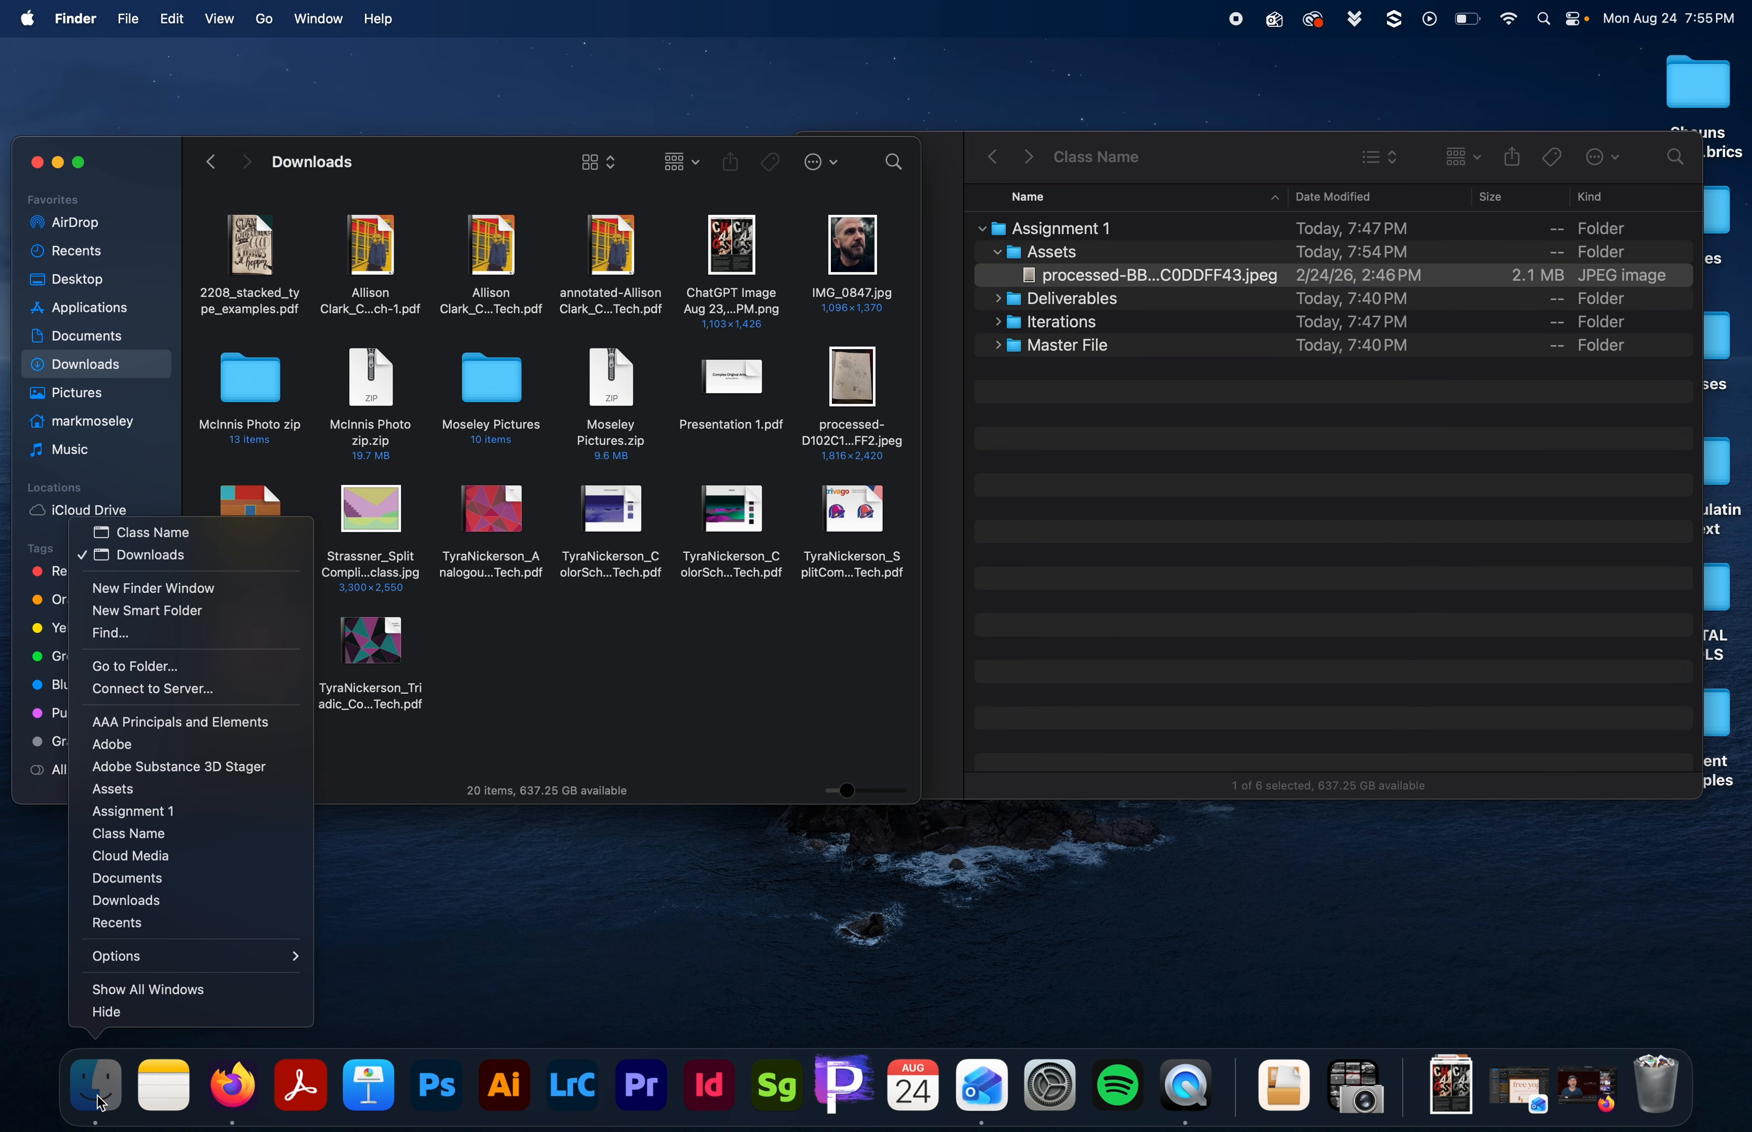
click(138, 589)
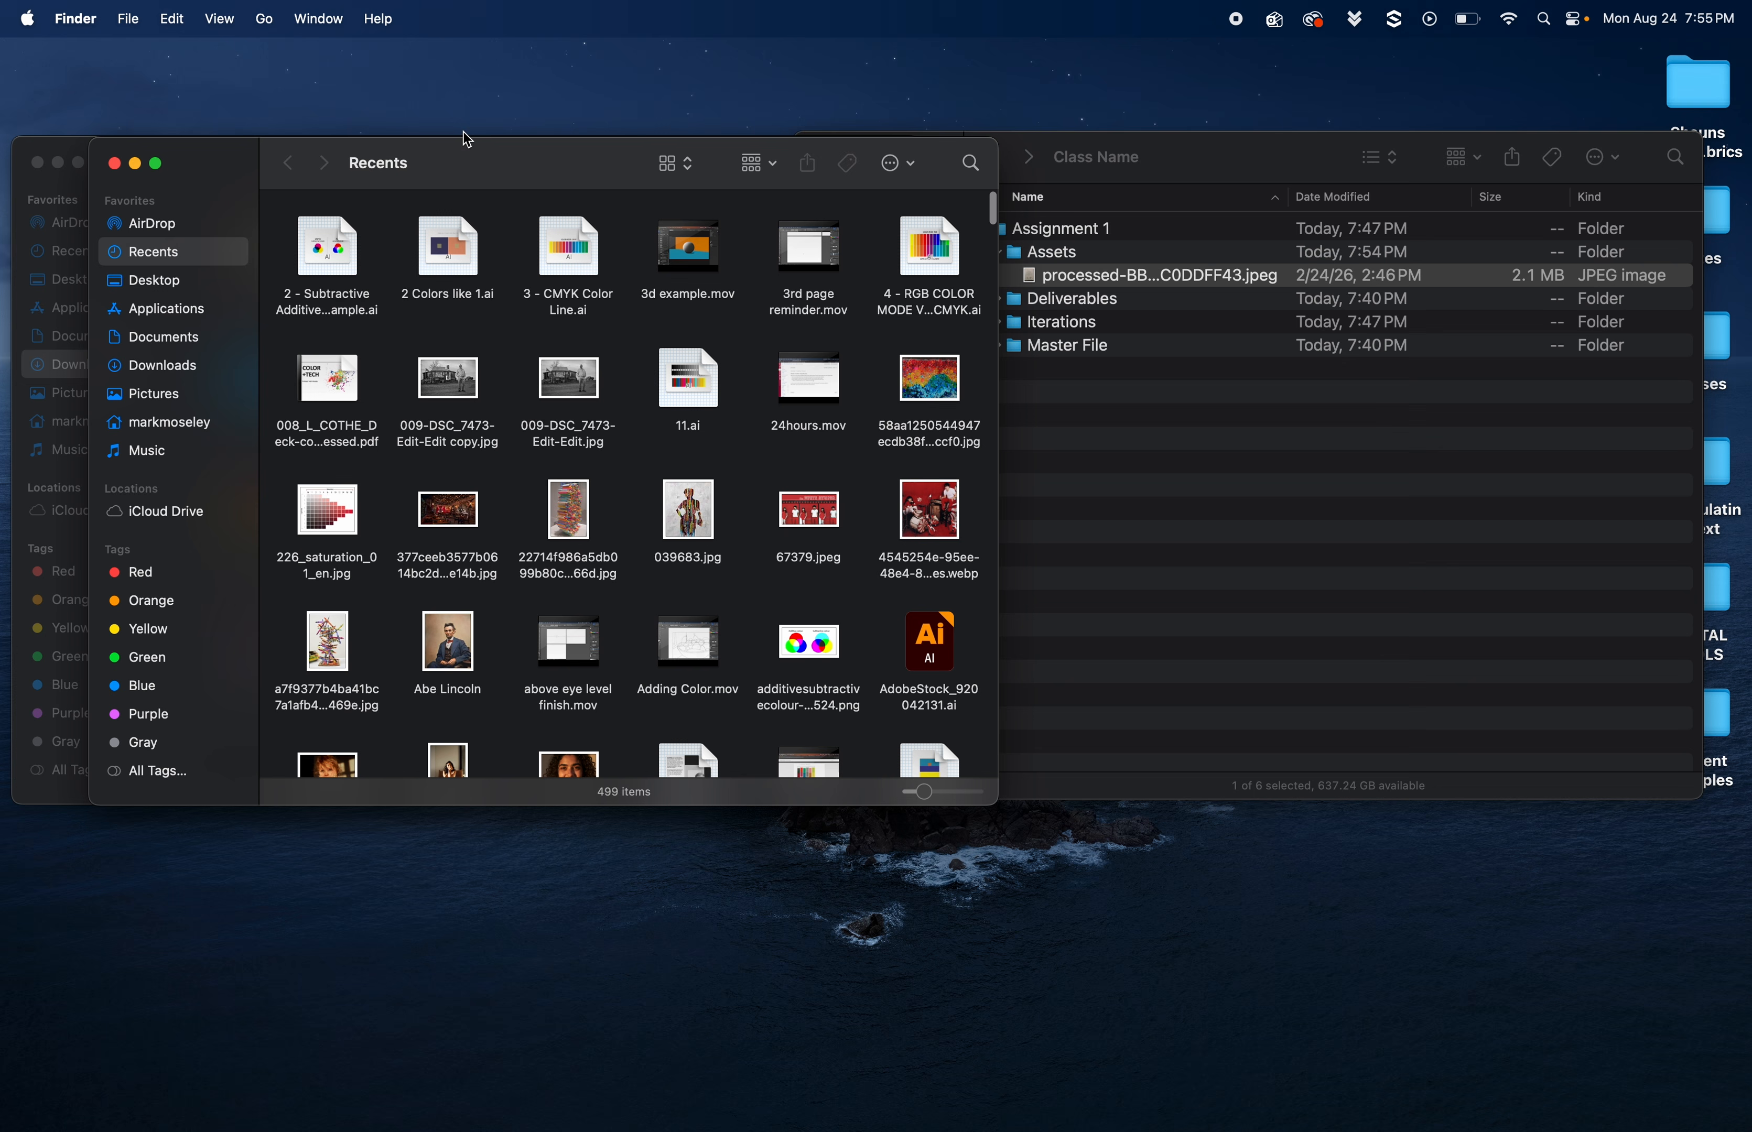
drag(475, 160, 644, 412)
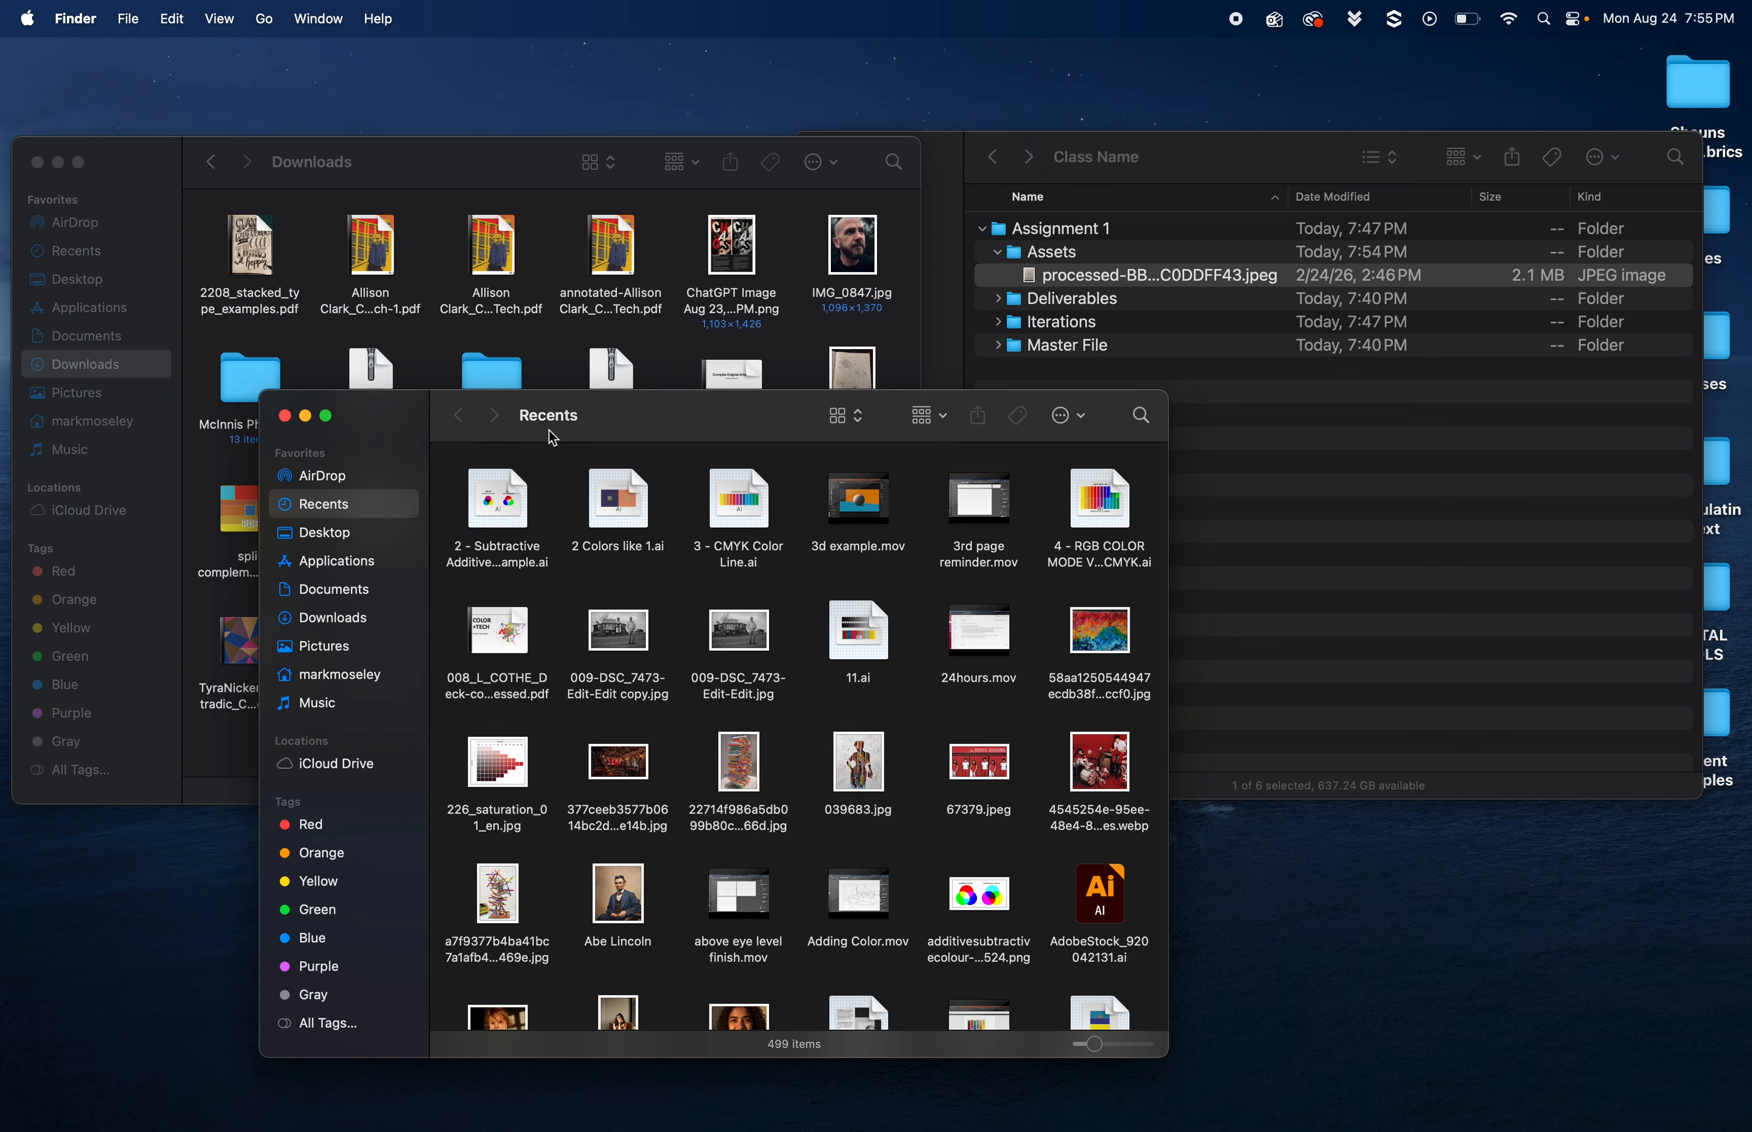
click(285, 417)
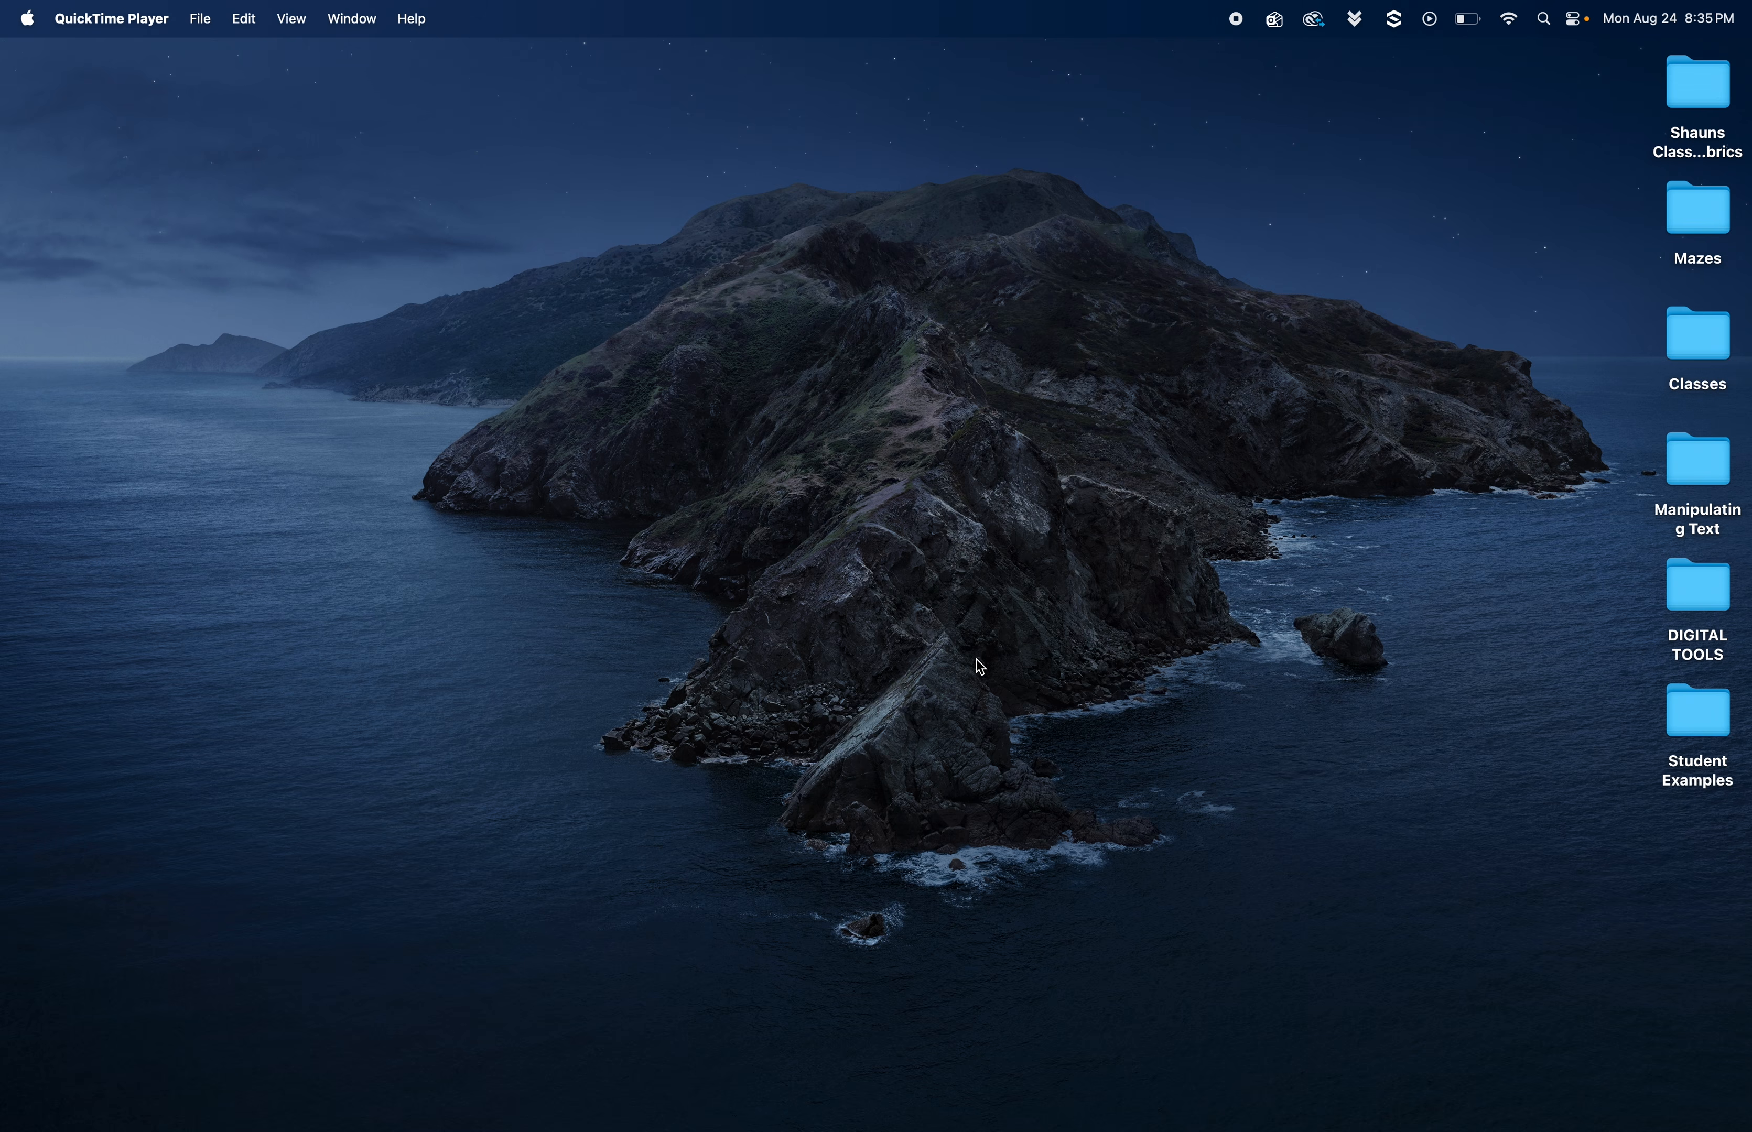
Open two new Finder windows and arrange them side by side
click(976, 659)
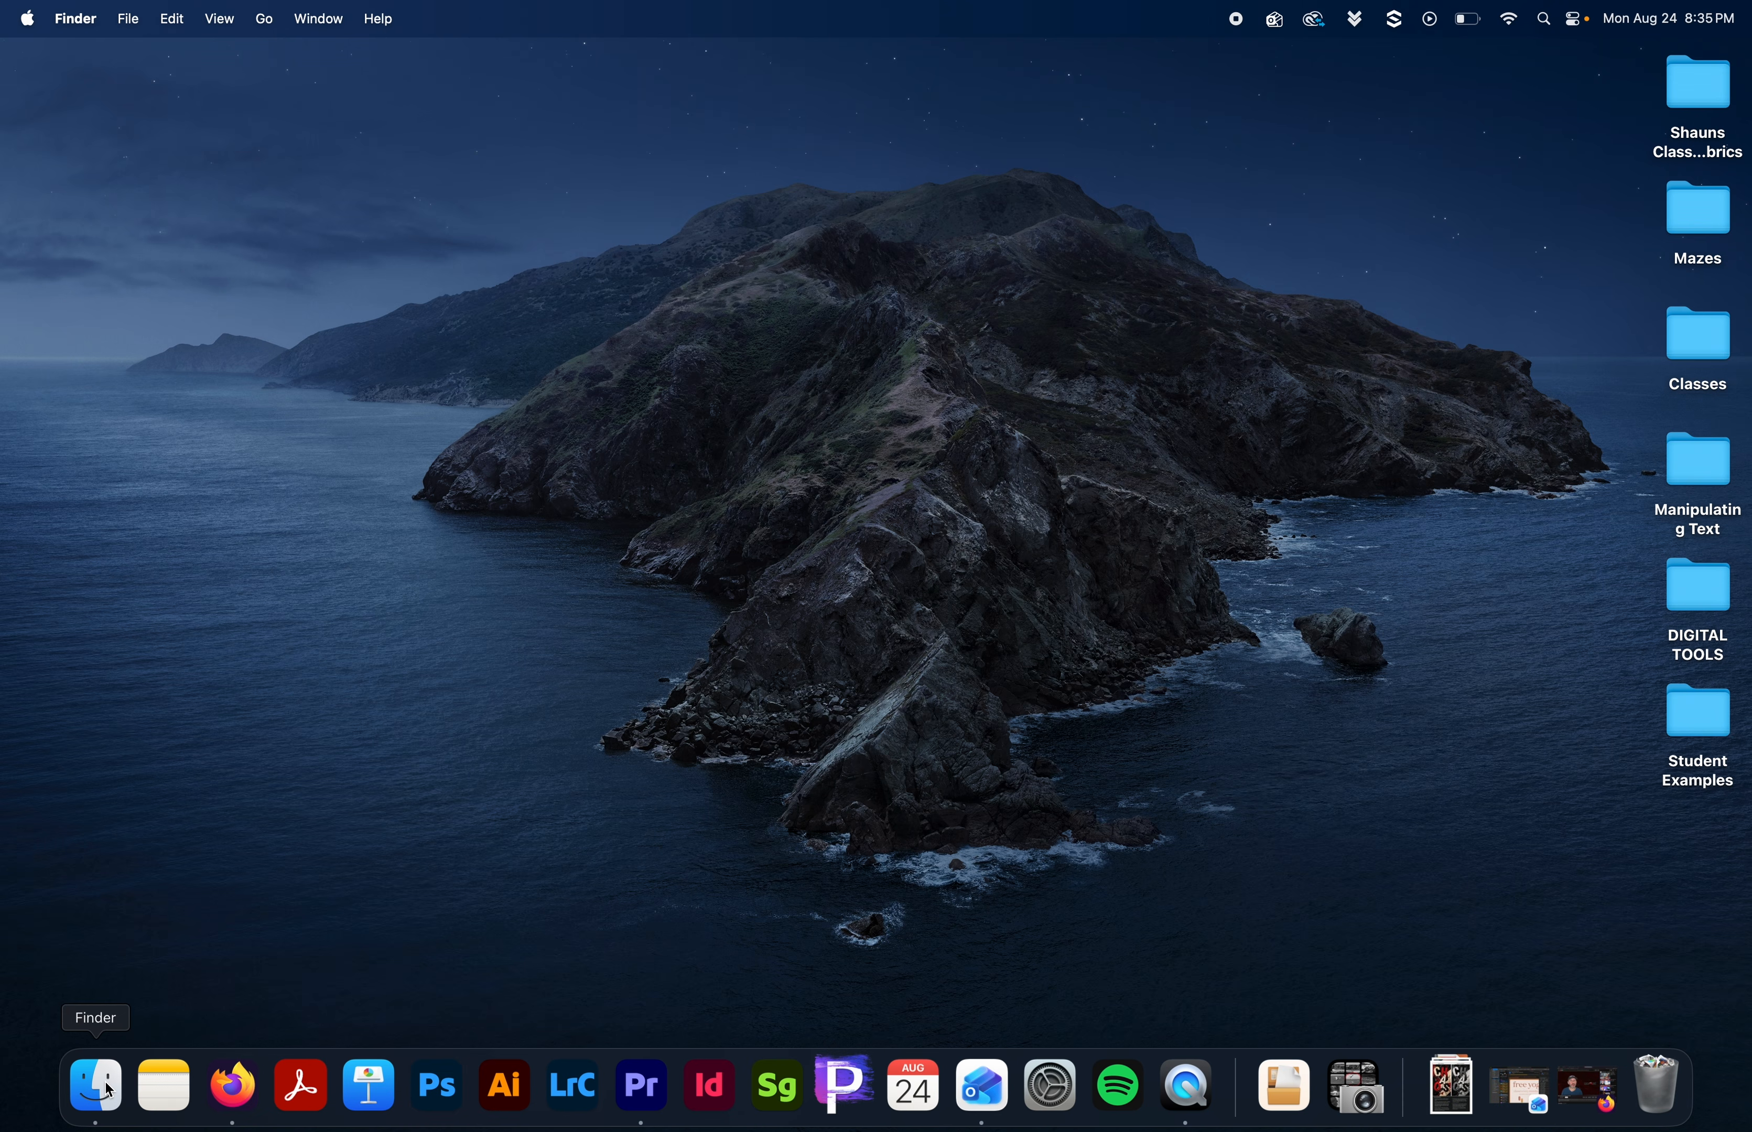
click(107, 1090)
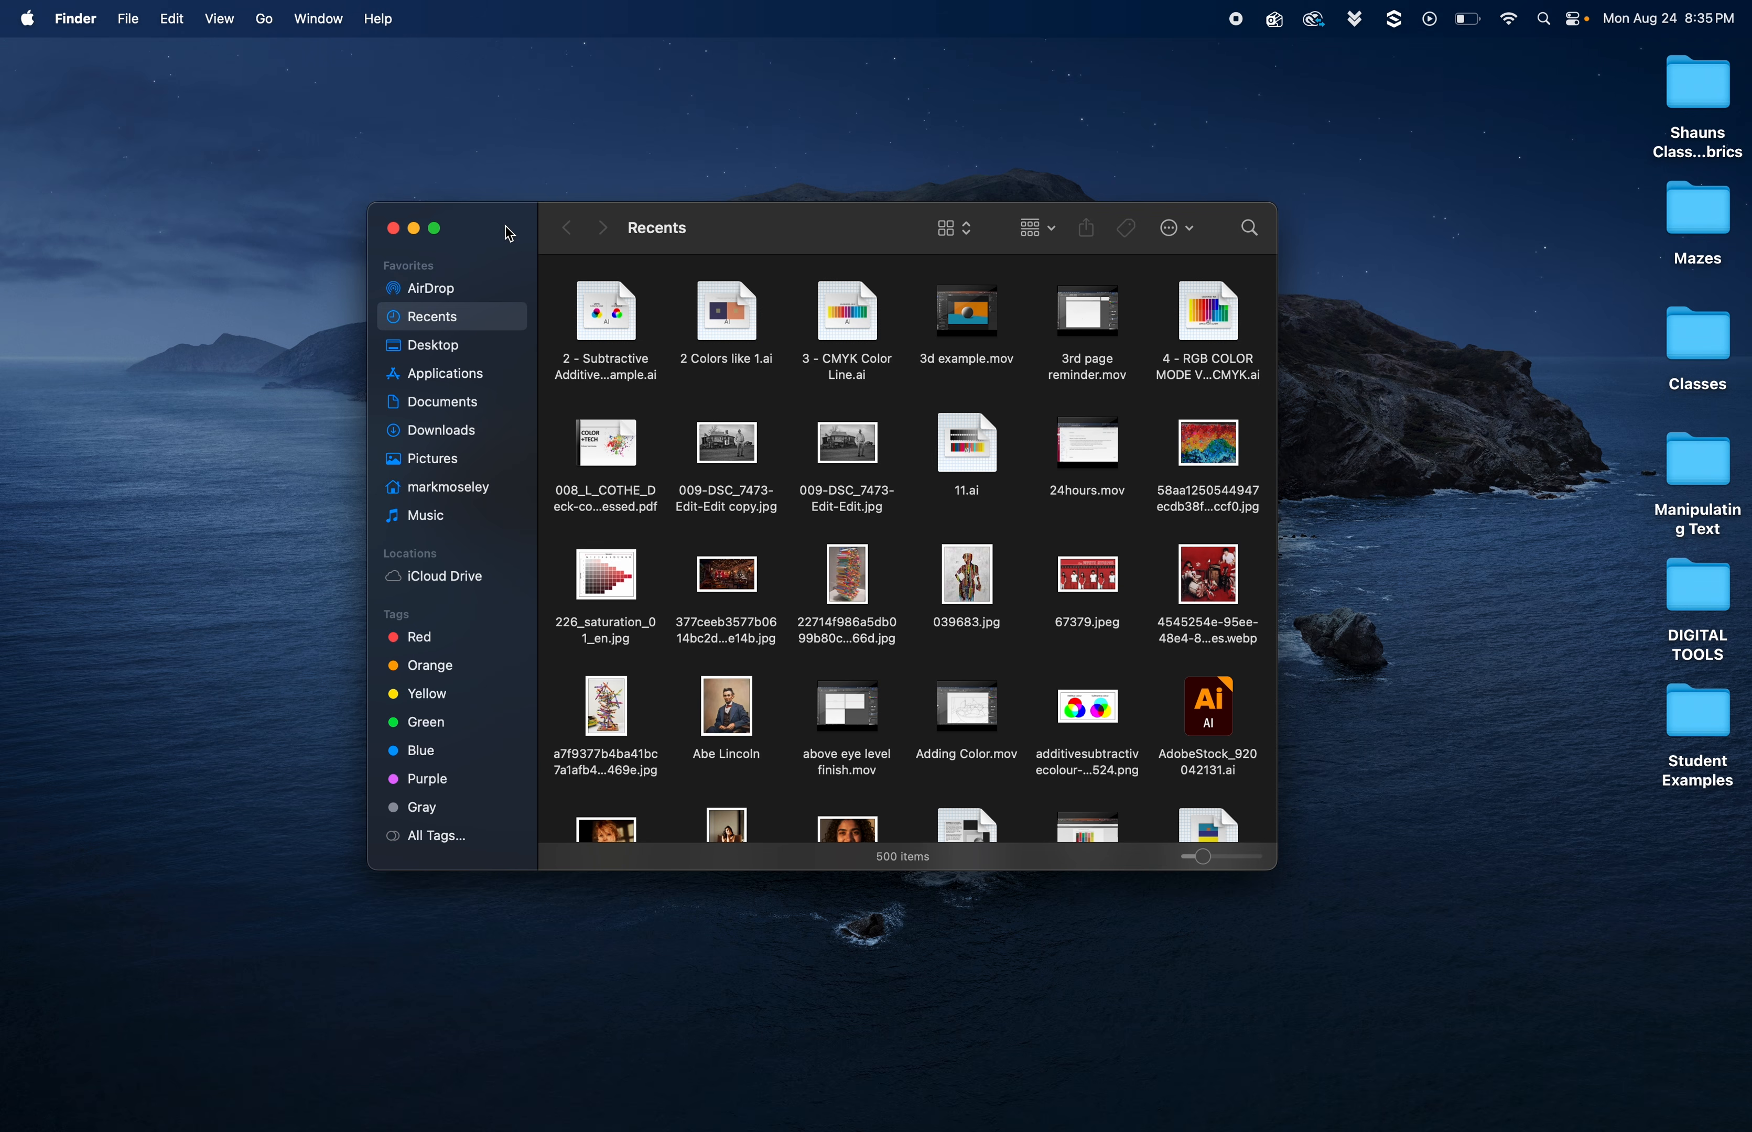
drag(510, 234, 836, 240)
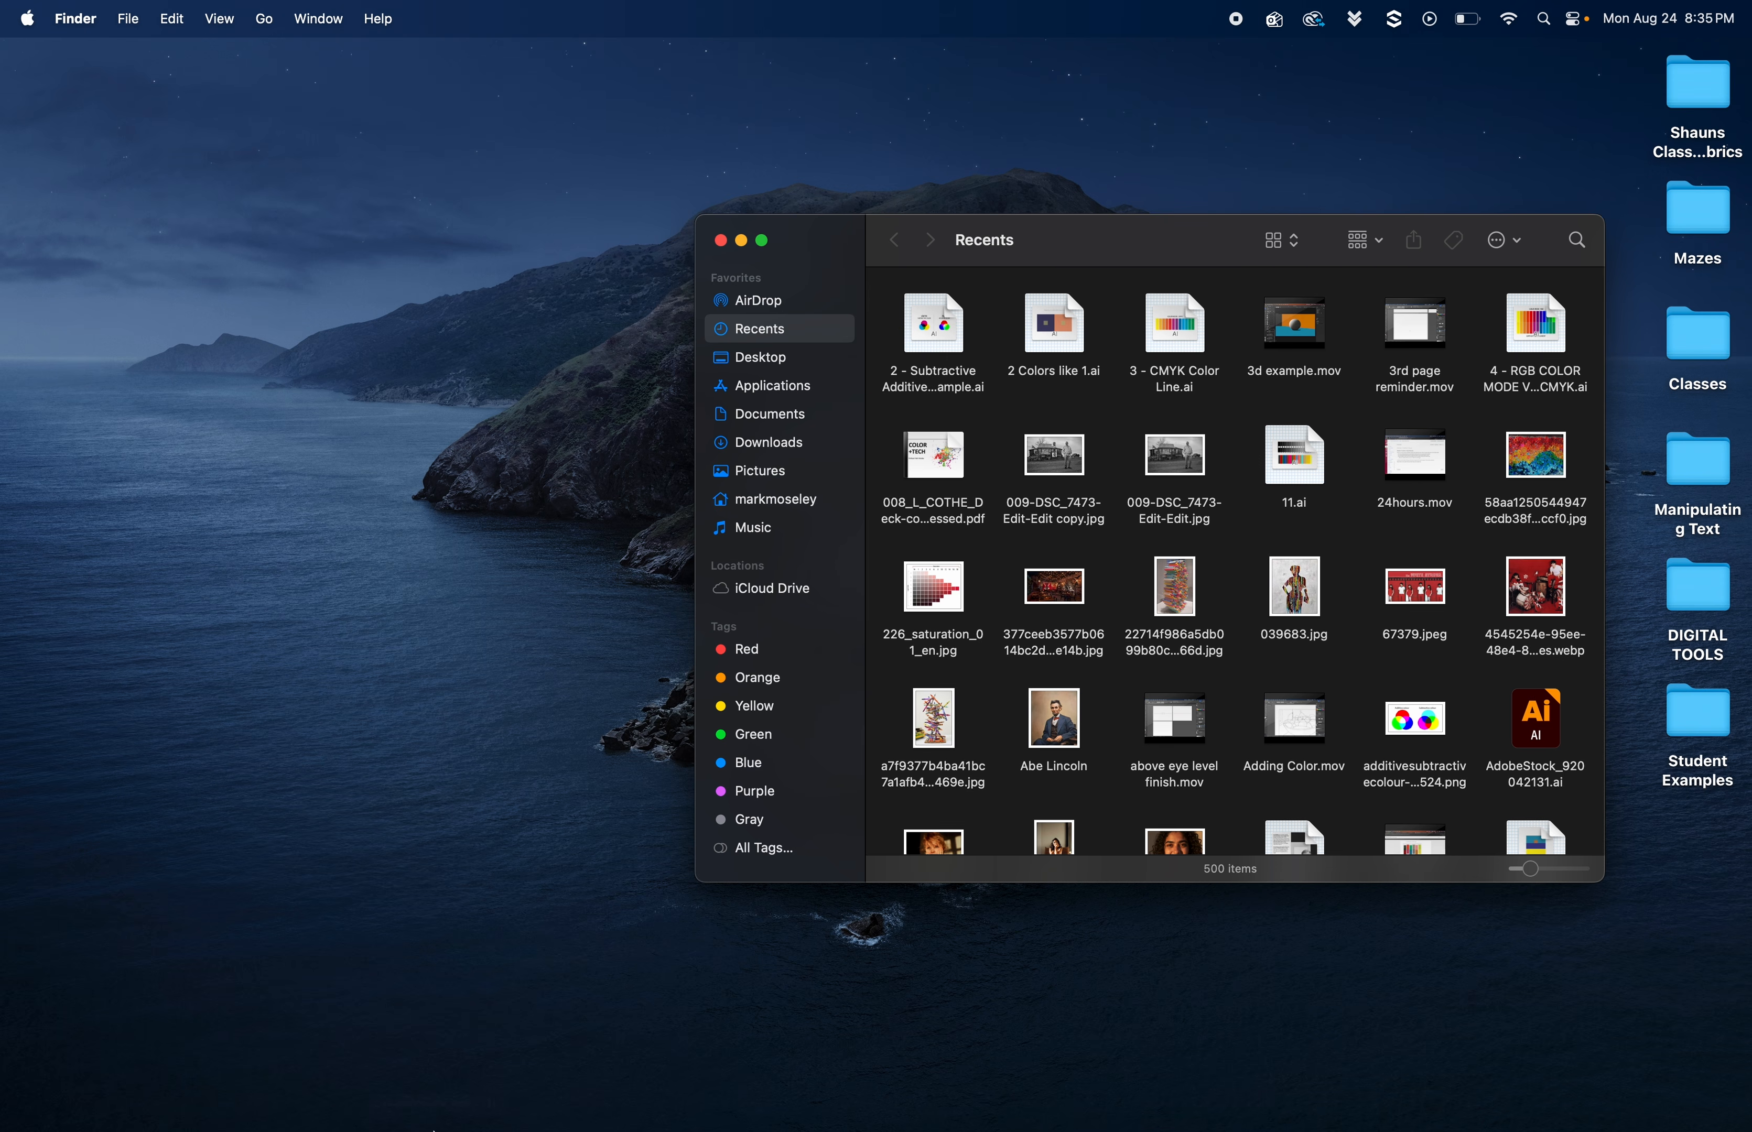
mouse_move(164, 1100)
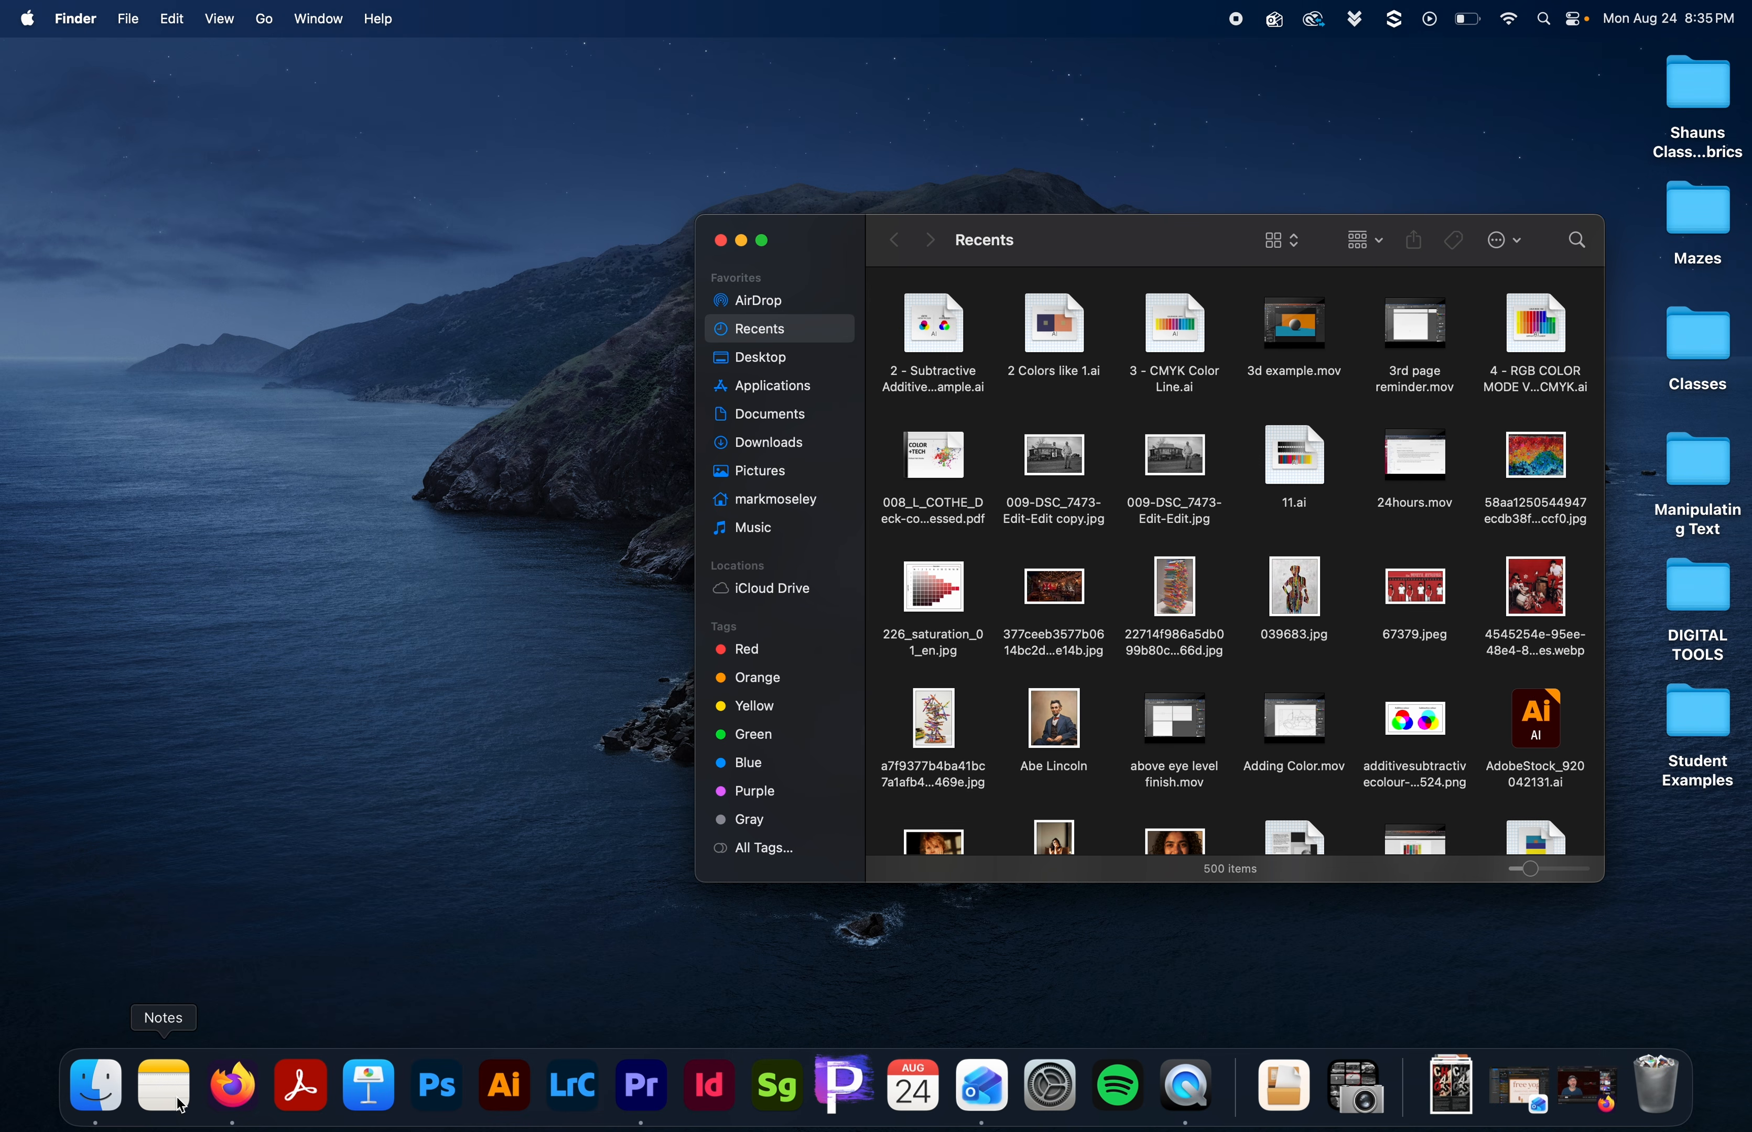
right_click(96, 1104)
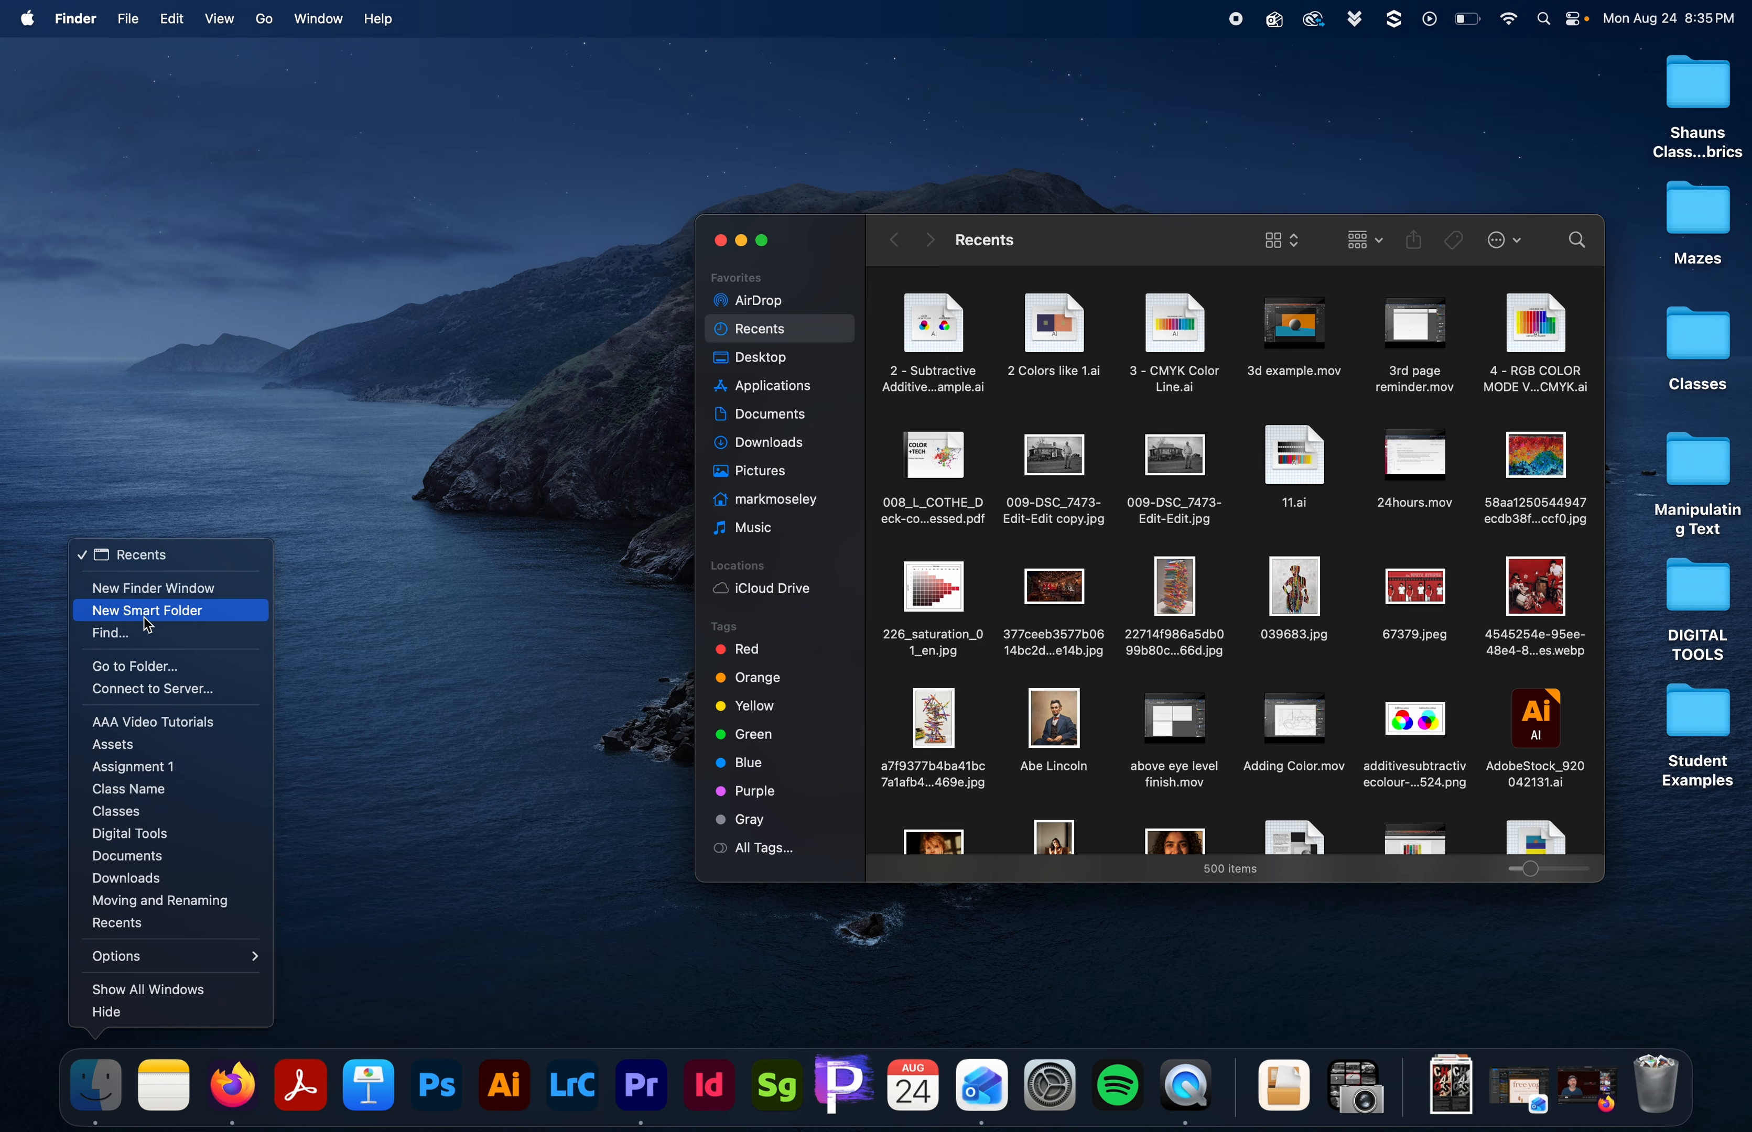
click(158, 589)
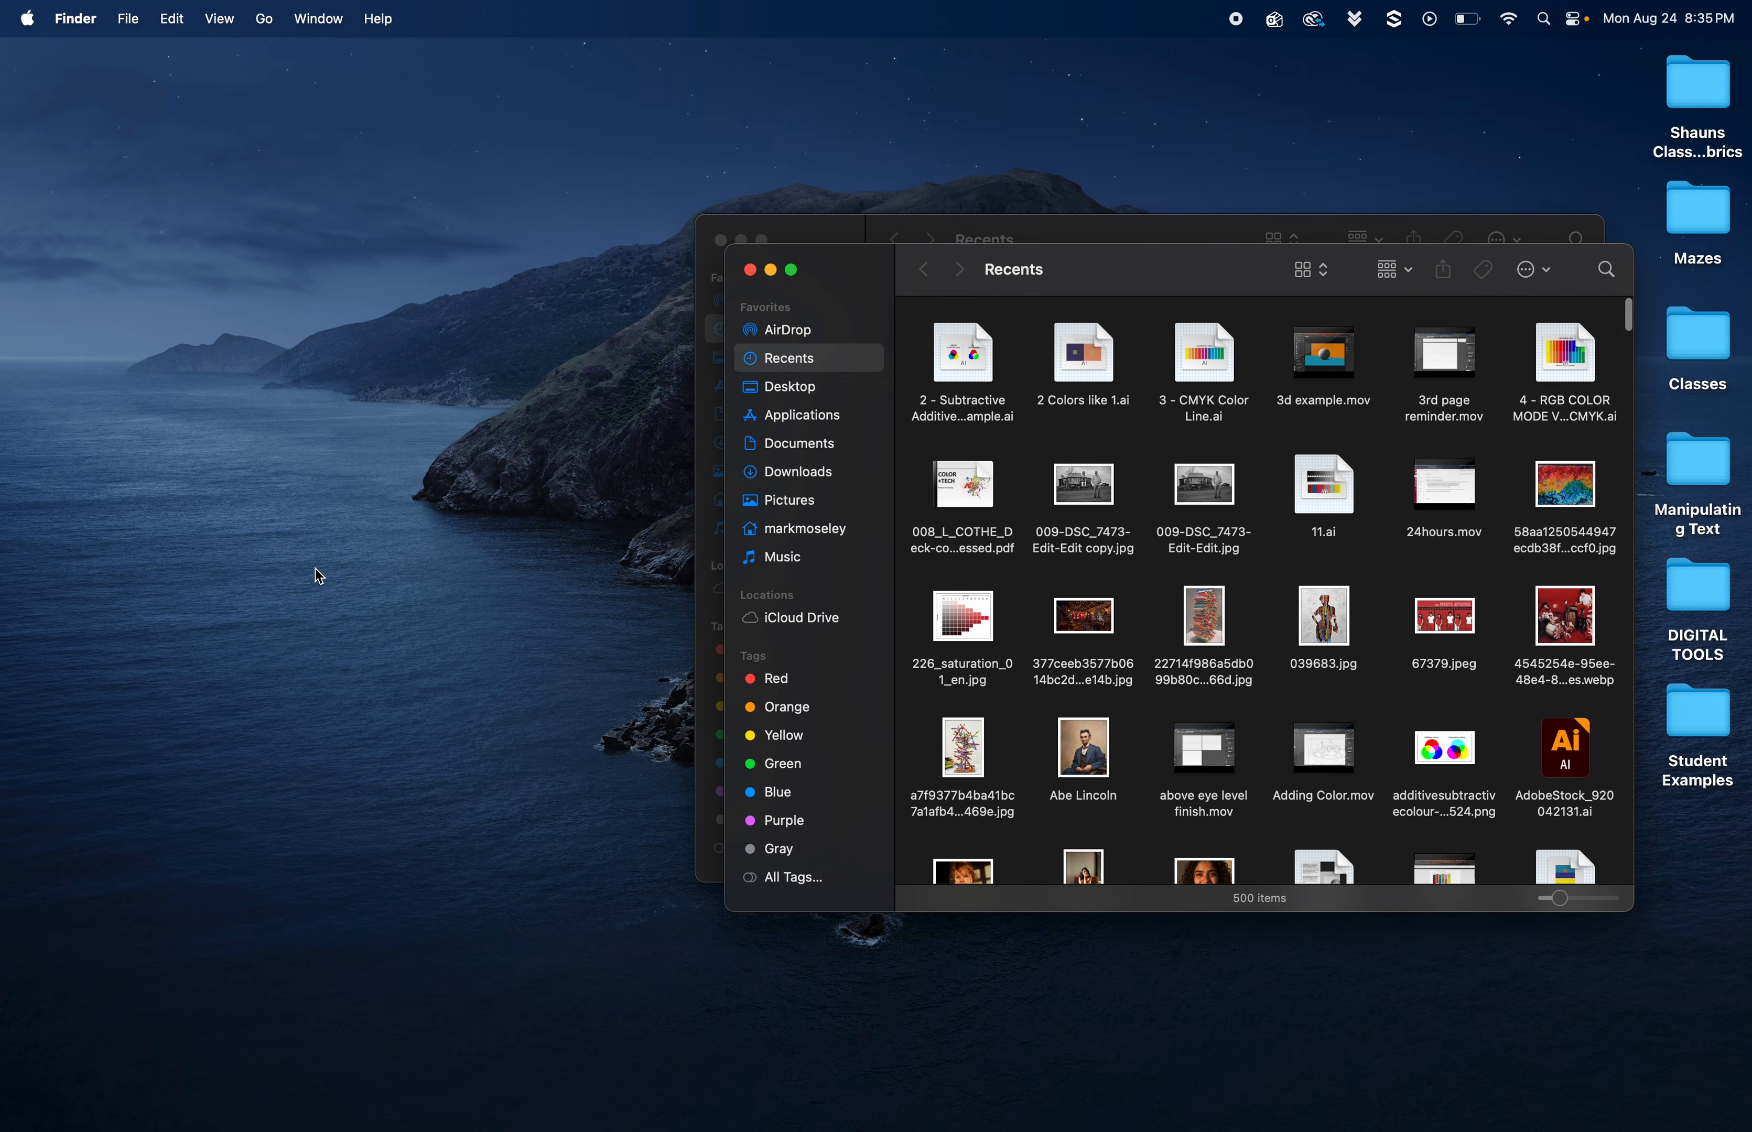
drag(1149, 274, 463, 233)
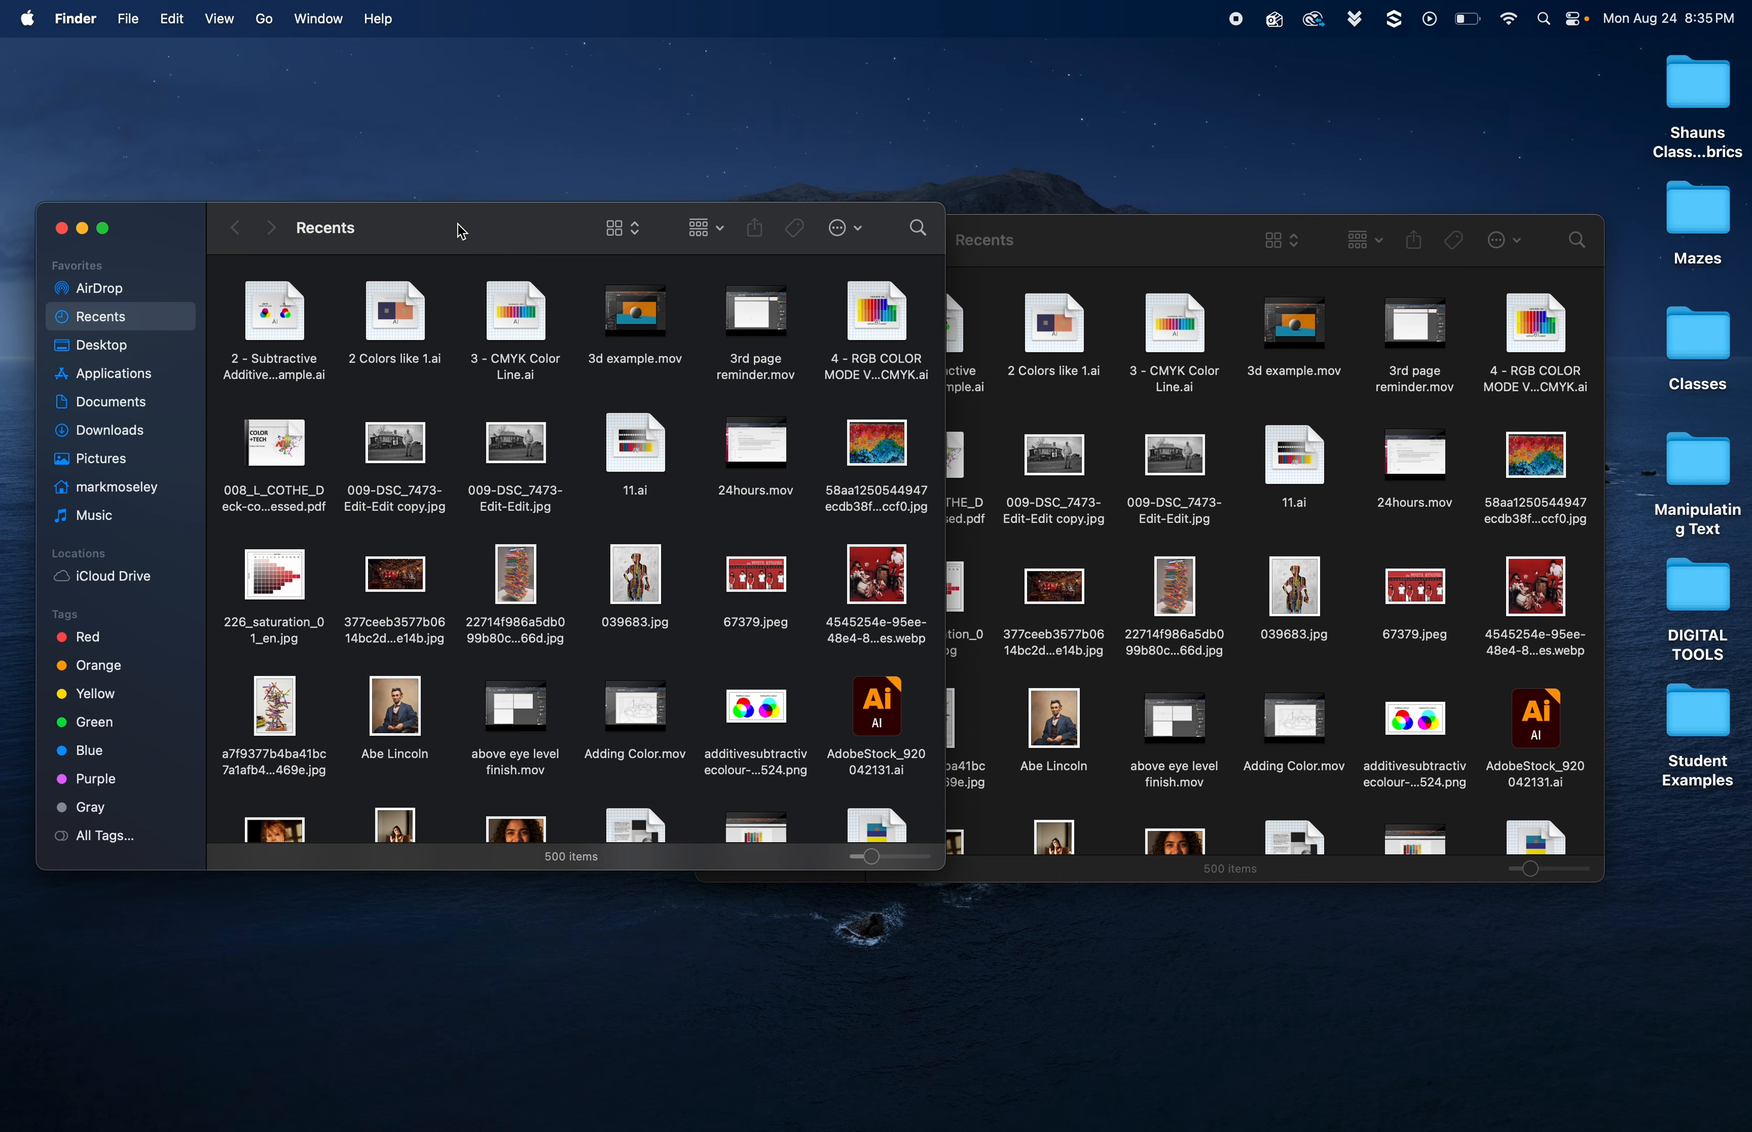
click(1102, 242)
drag(1102, 242, 1202, 236)
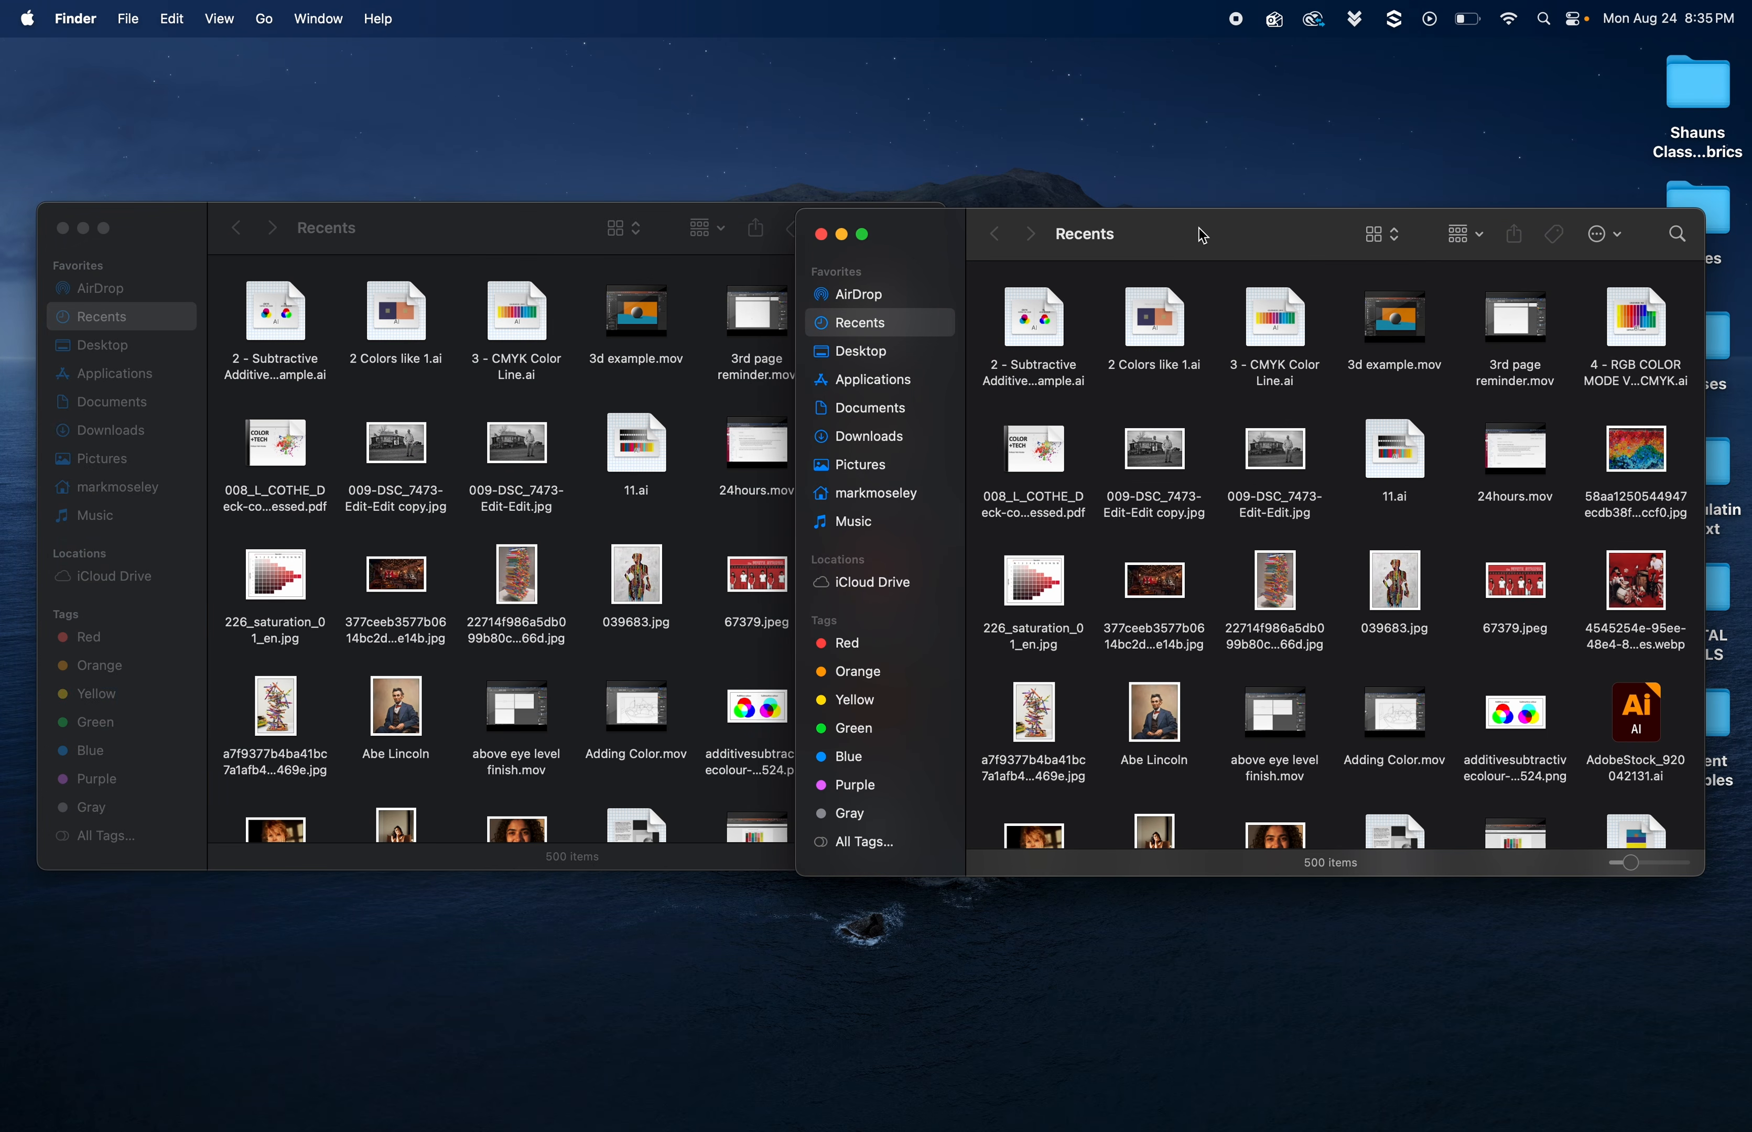
Show Pictures in one Finder window and the Marks Stuff folder inside Documents > Marks in the other
click(888, 412)
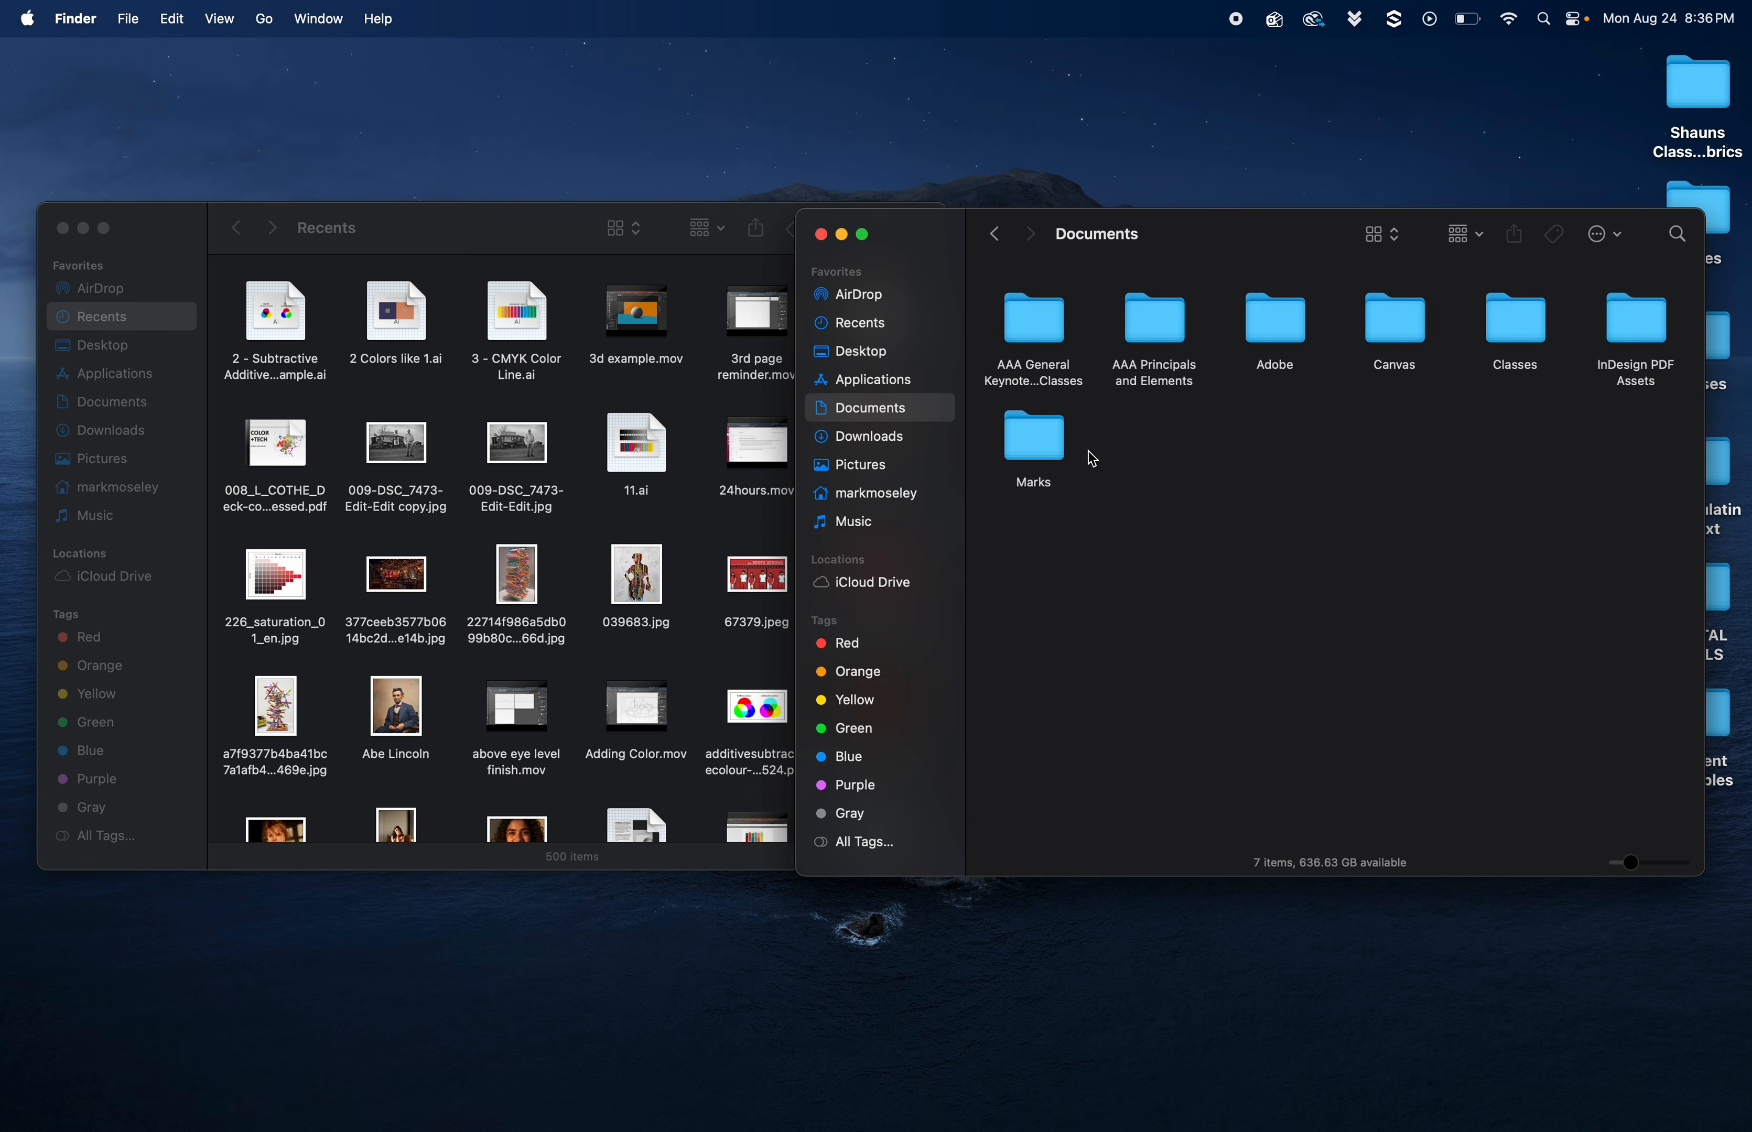
click(409, 243)
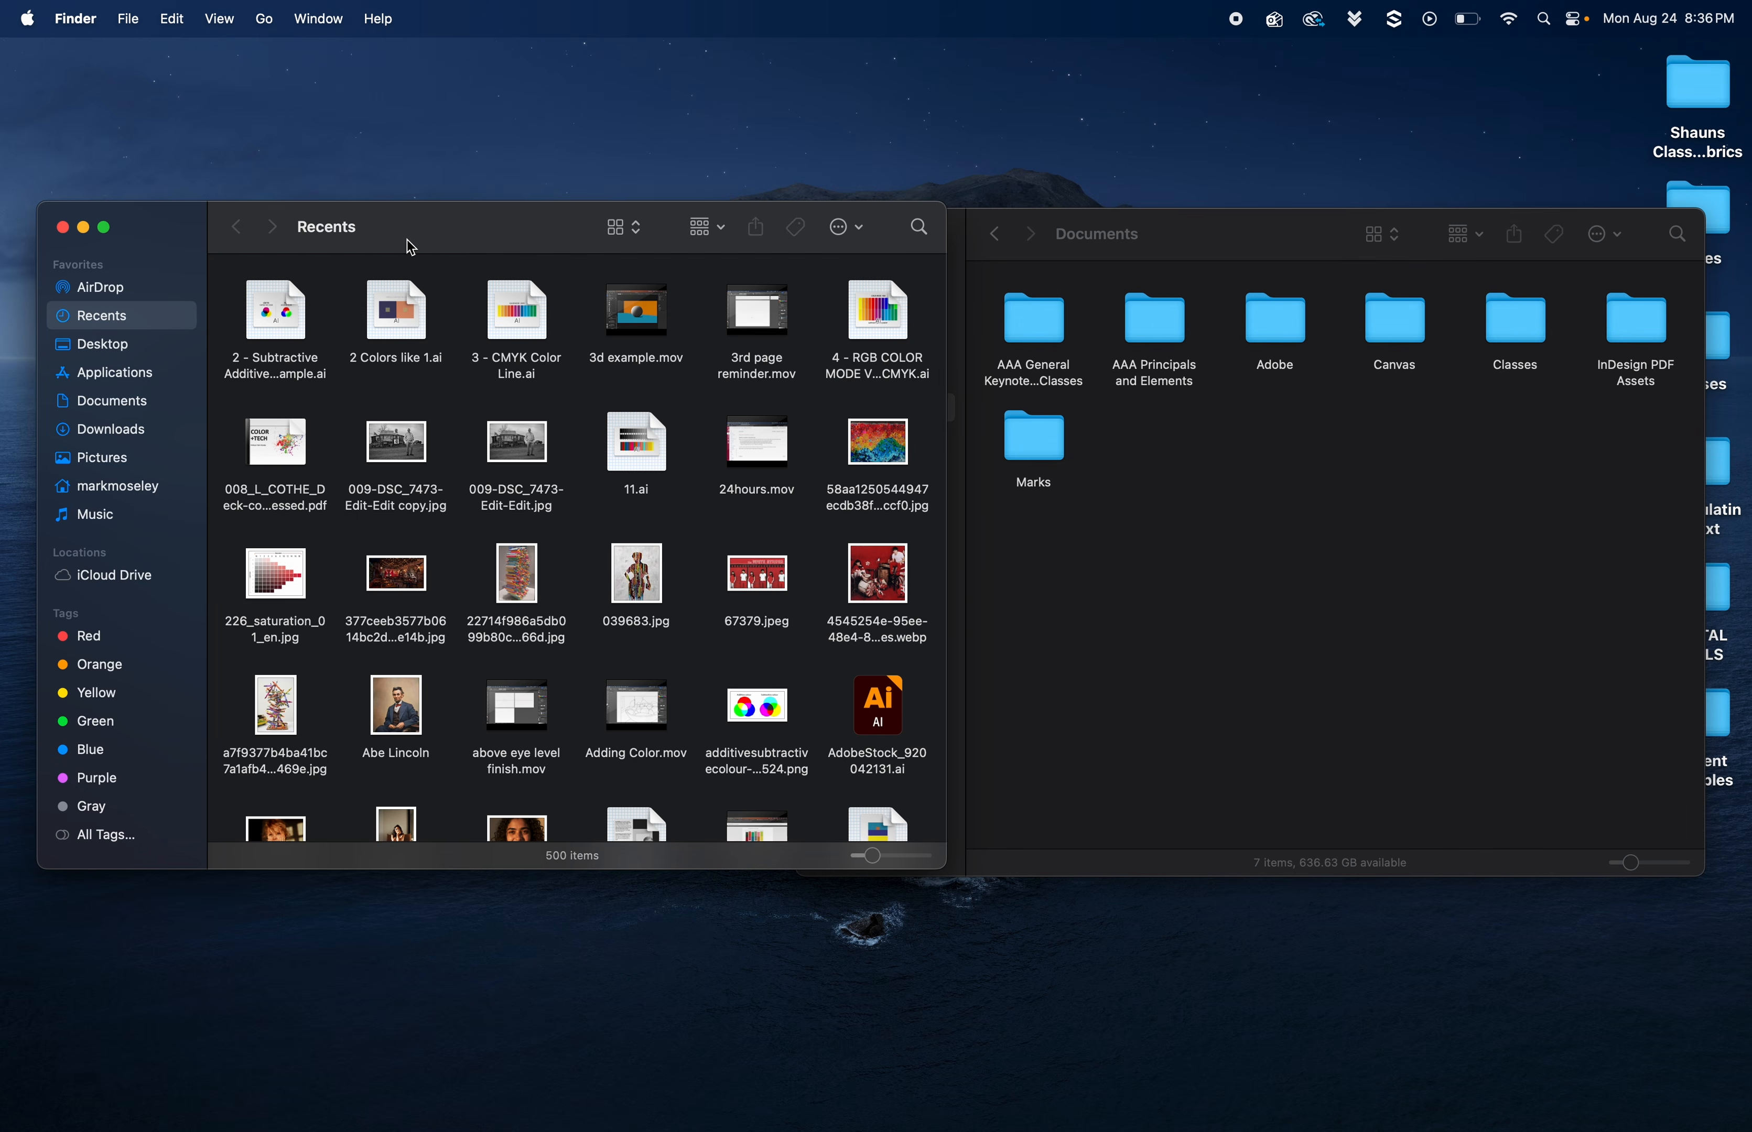
click(125, 461)
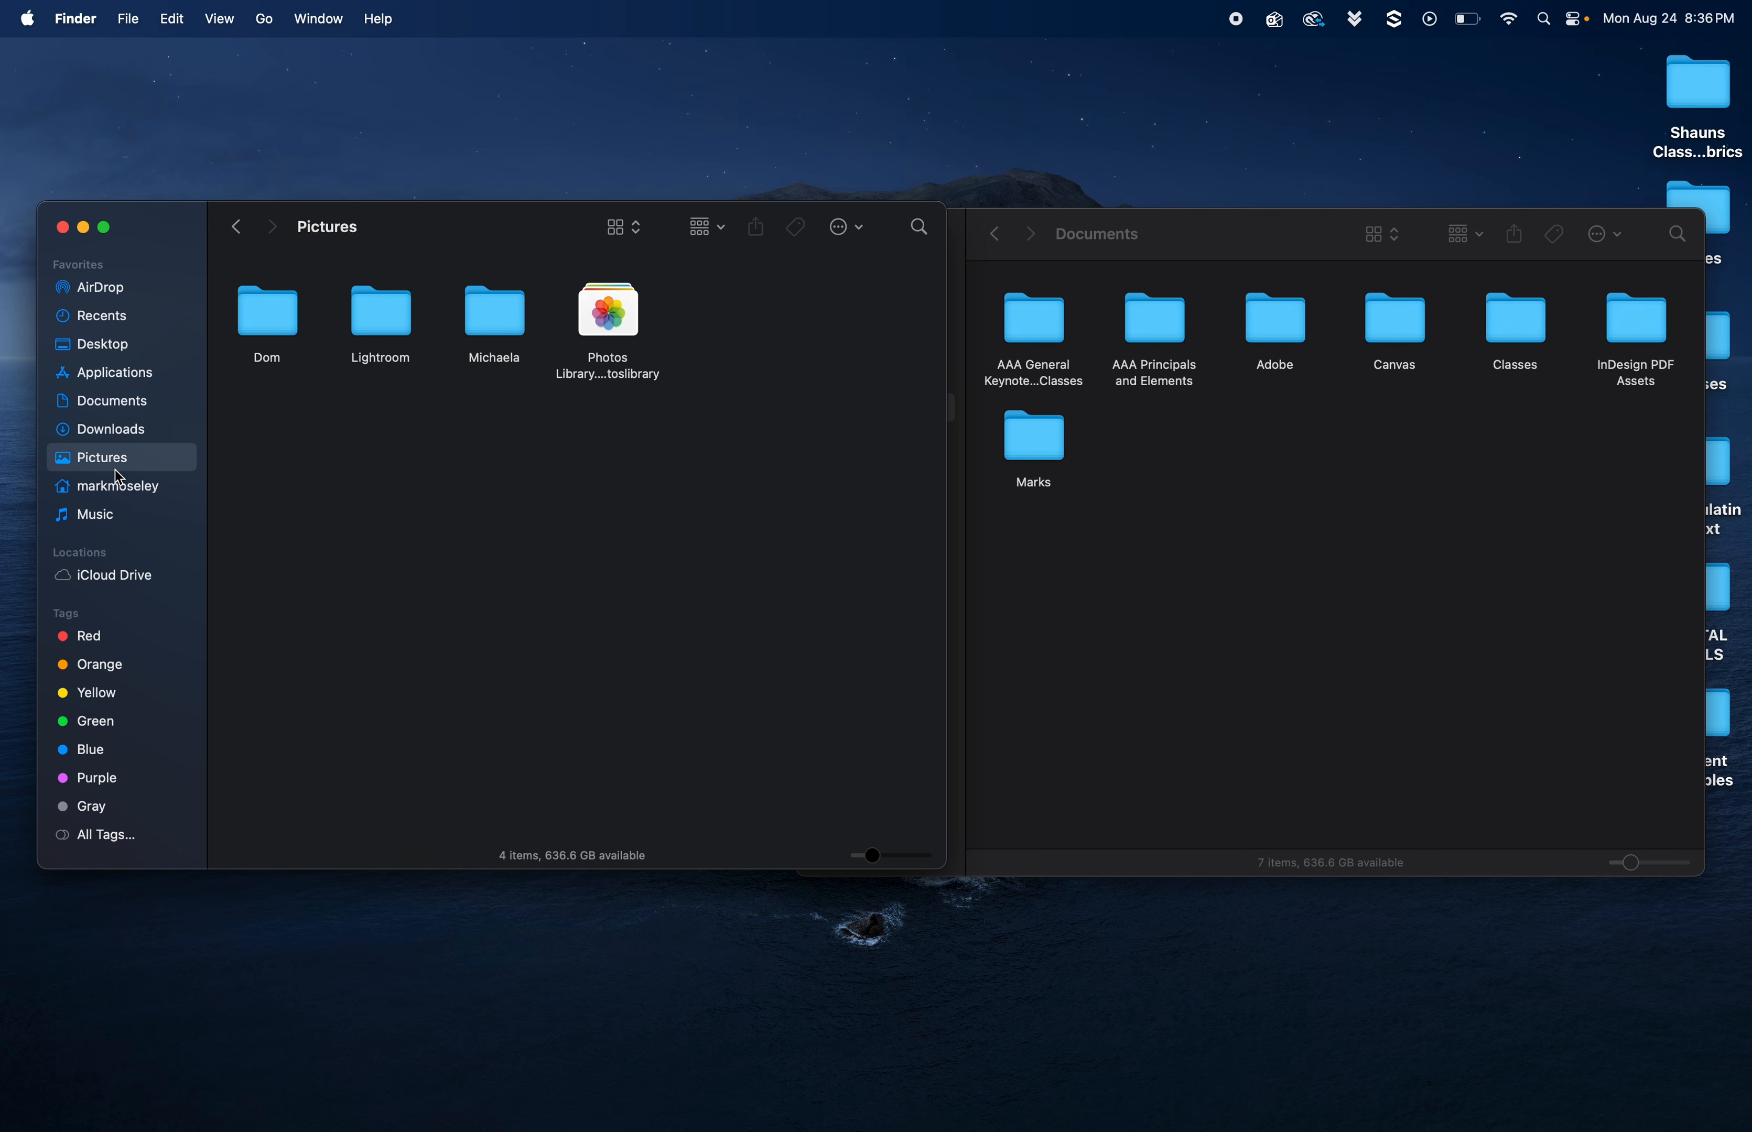
double_click(1032, 439)
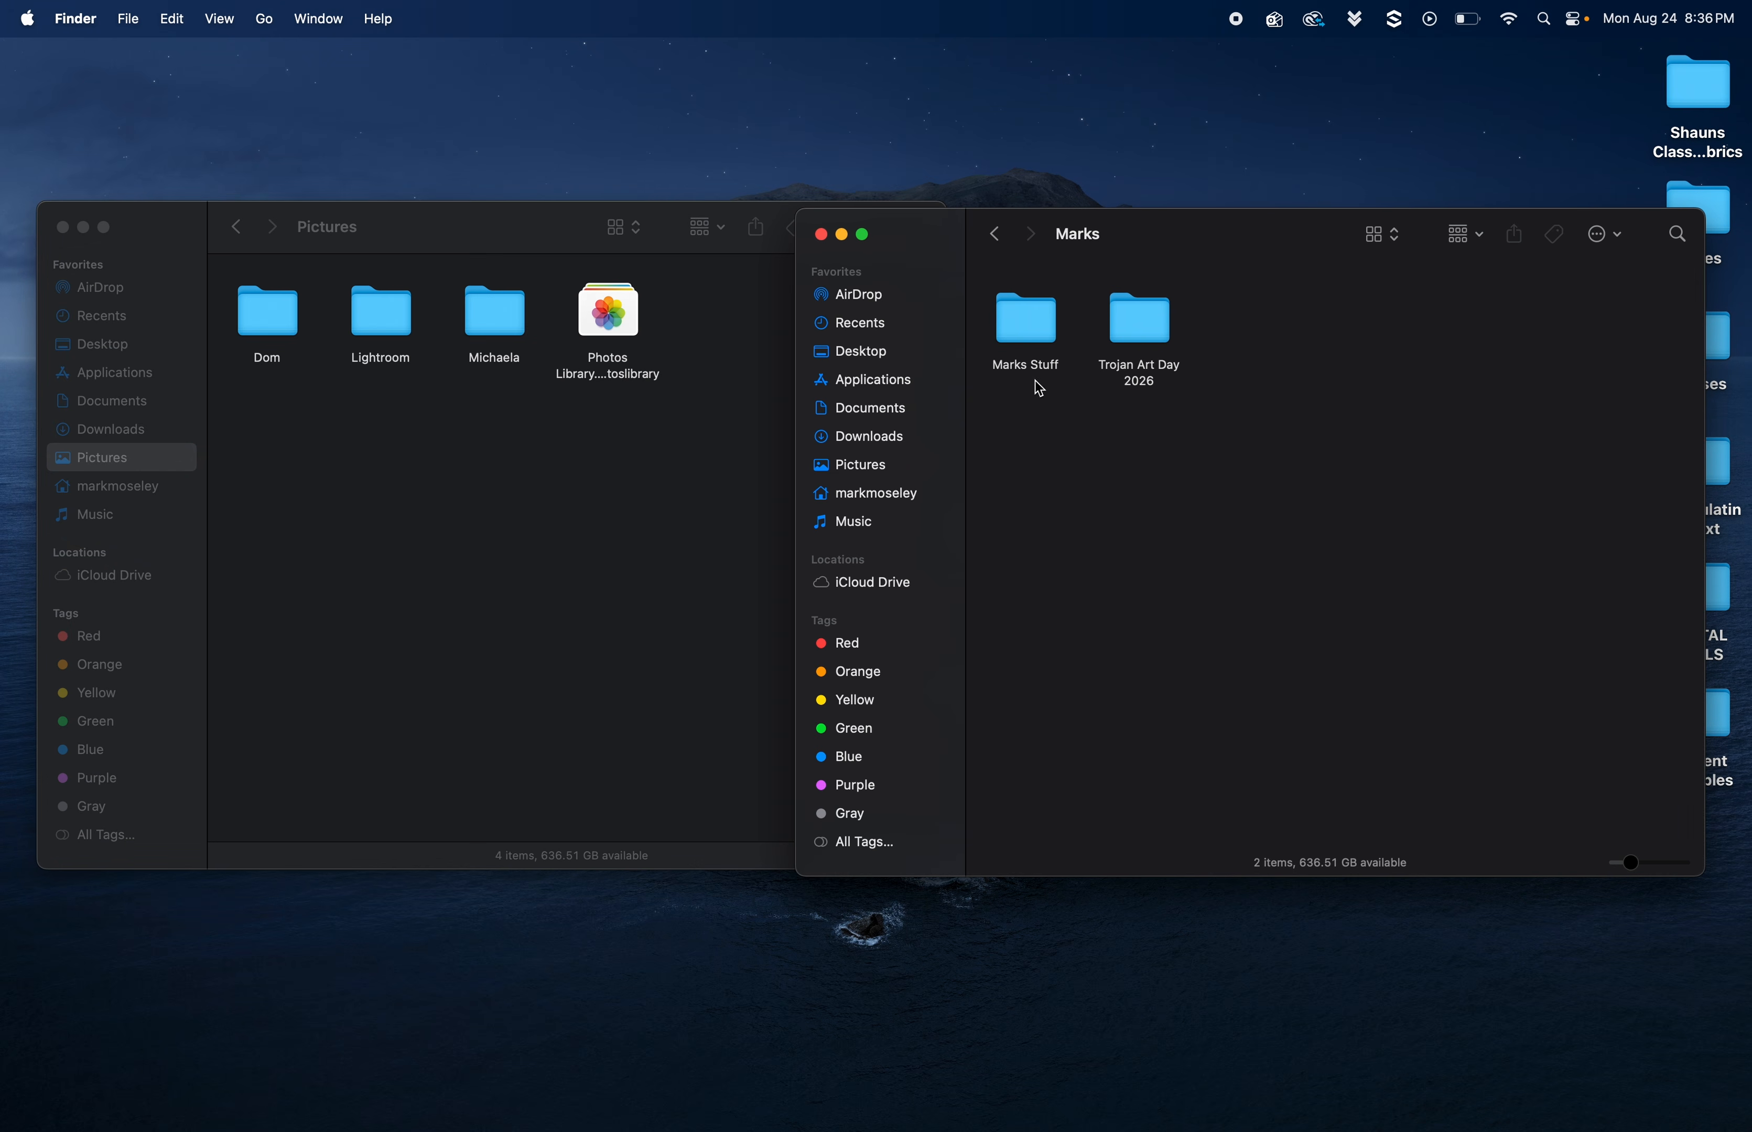
double_click(1028, 324)
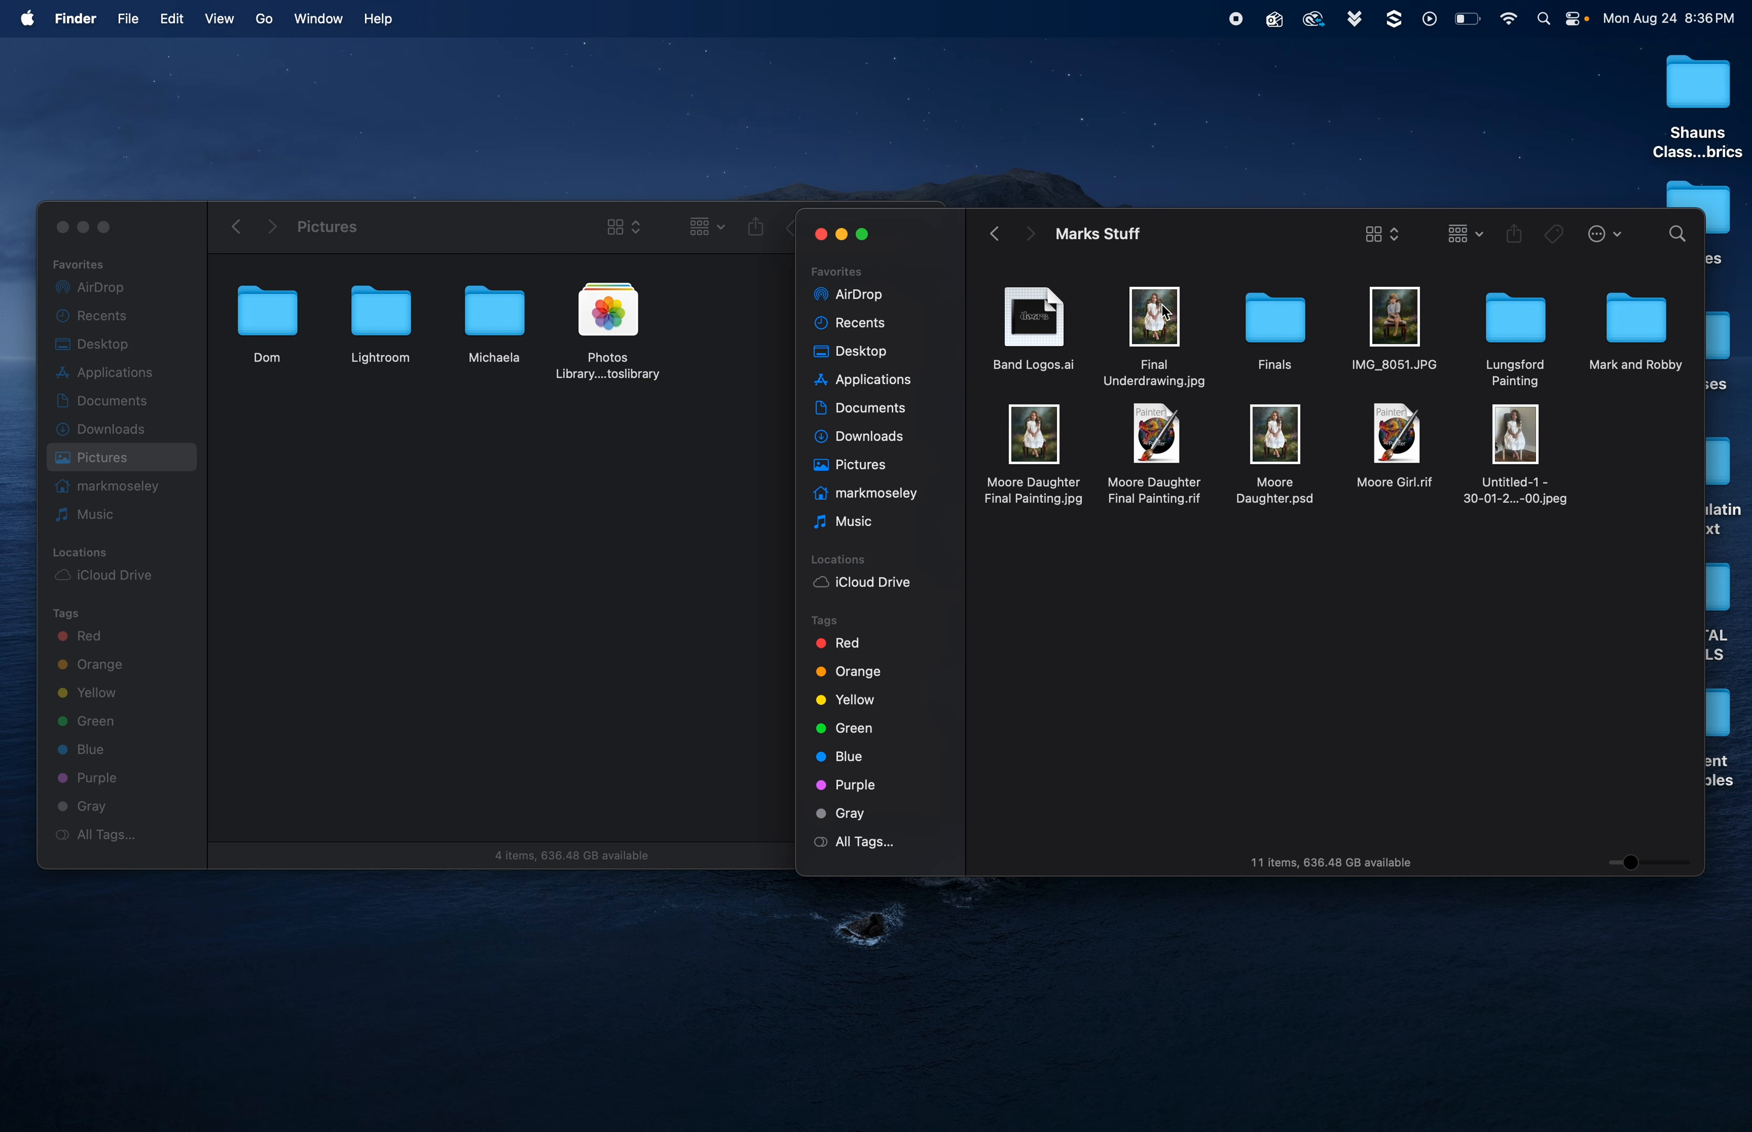
Move Final Underdrawing.jpg from Marks Stuff into Pictures, and undo the move
drag(1167, 313, 418, 523)
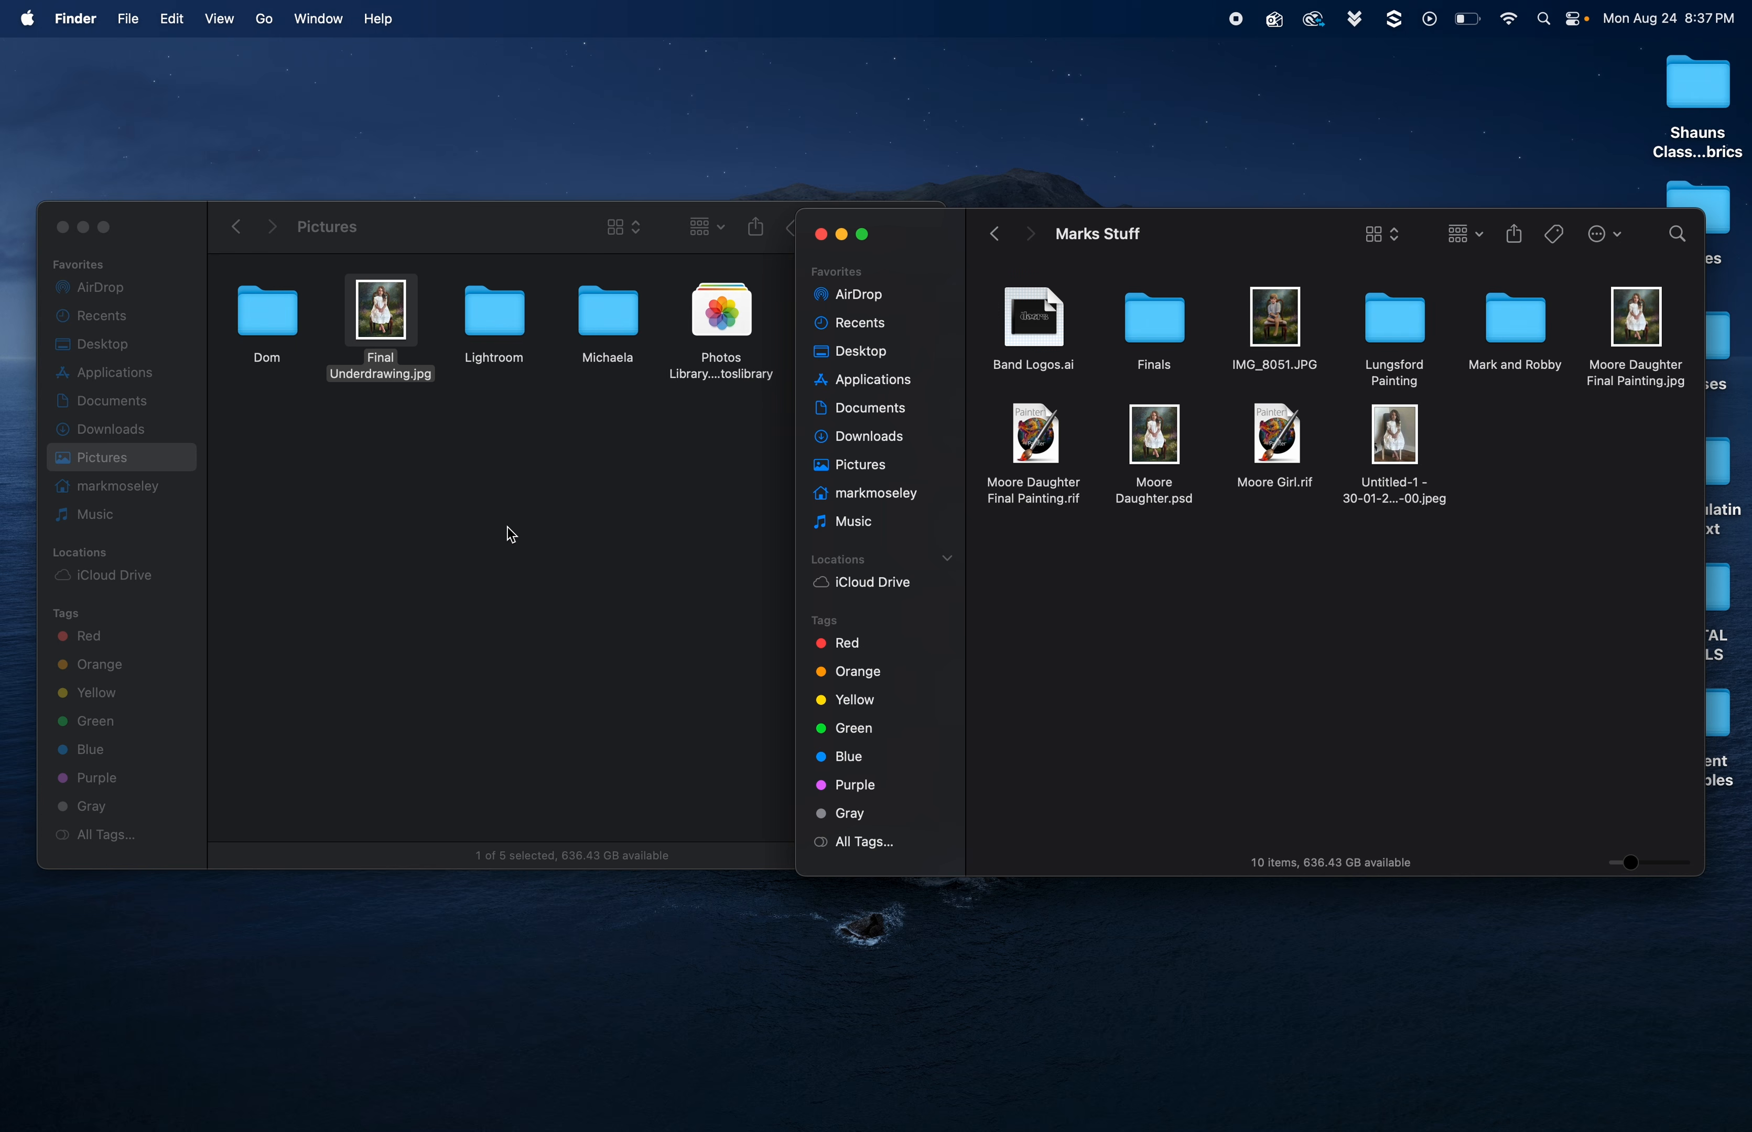
key(super+alt+v)
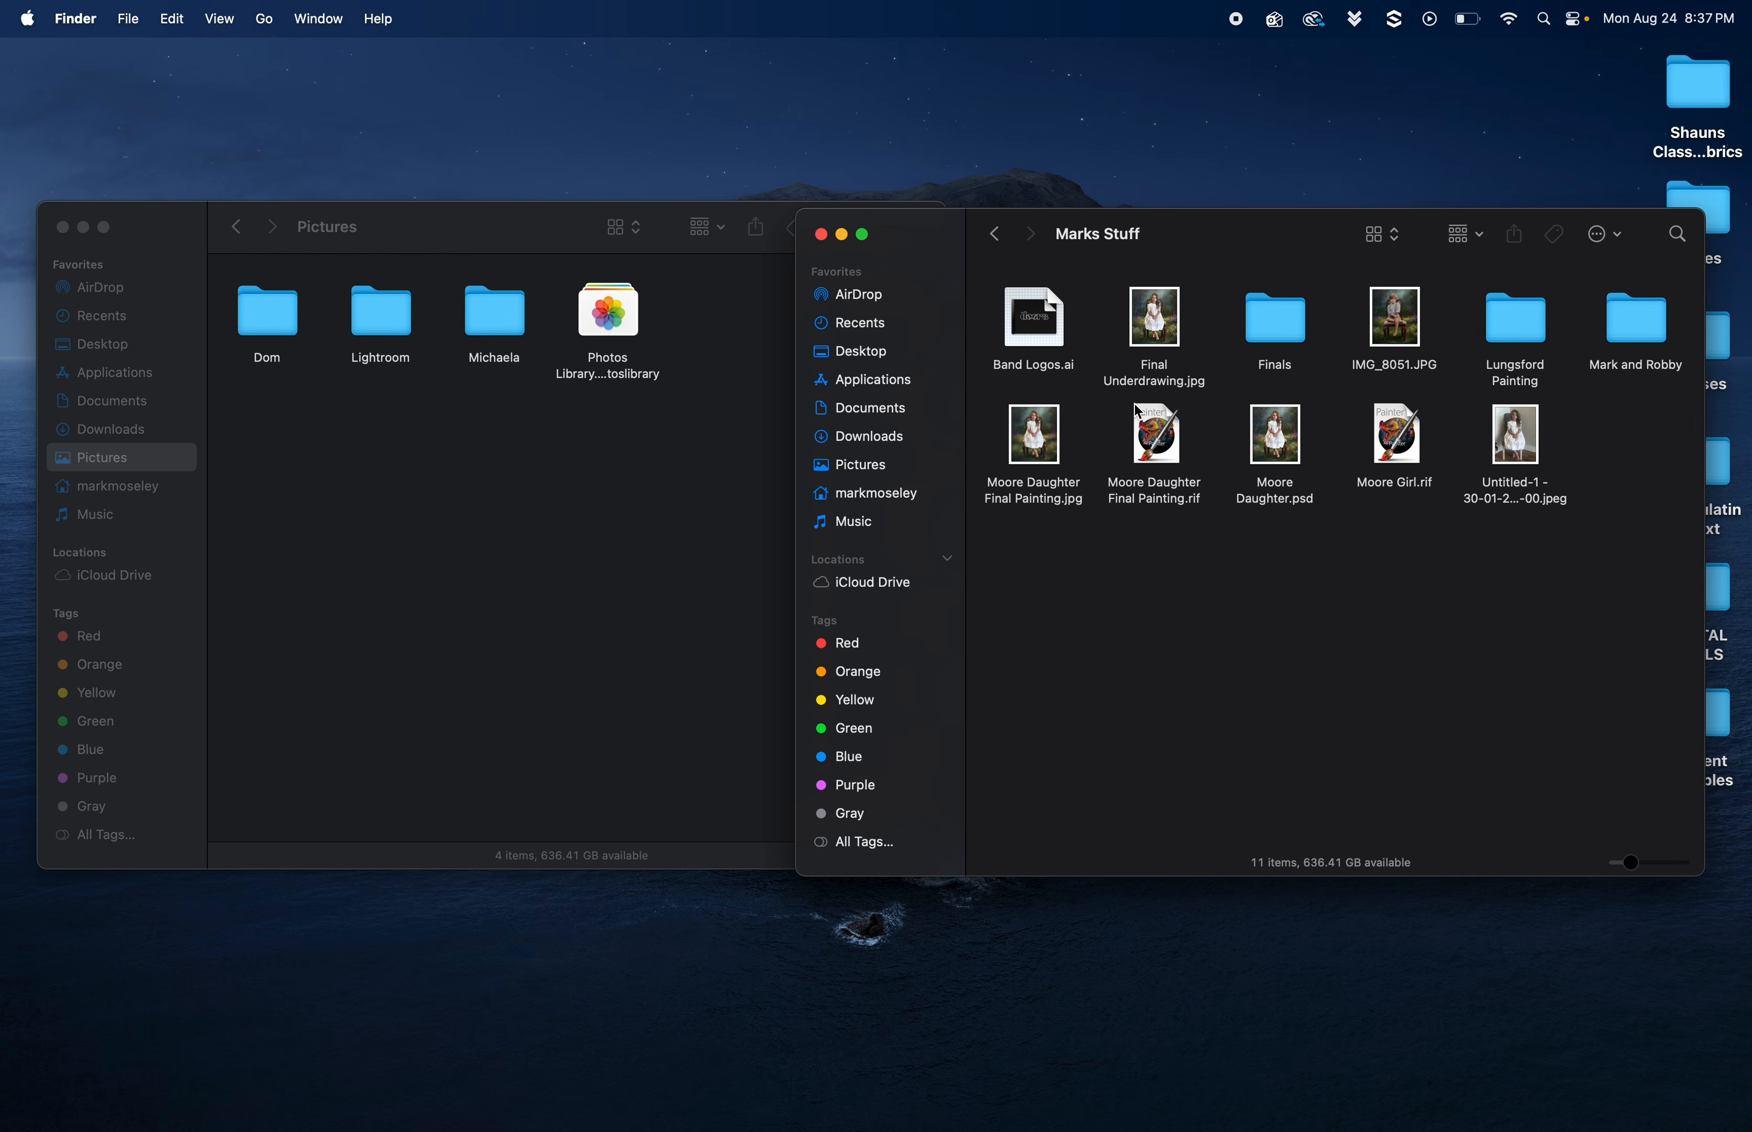
Copy Final Underdrawing.jpg in Marks Stuff and try to paste it into the Pictures folder
click(1147, 353)
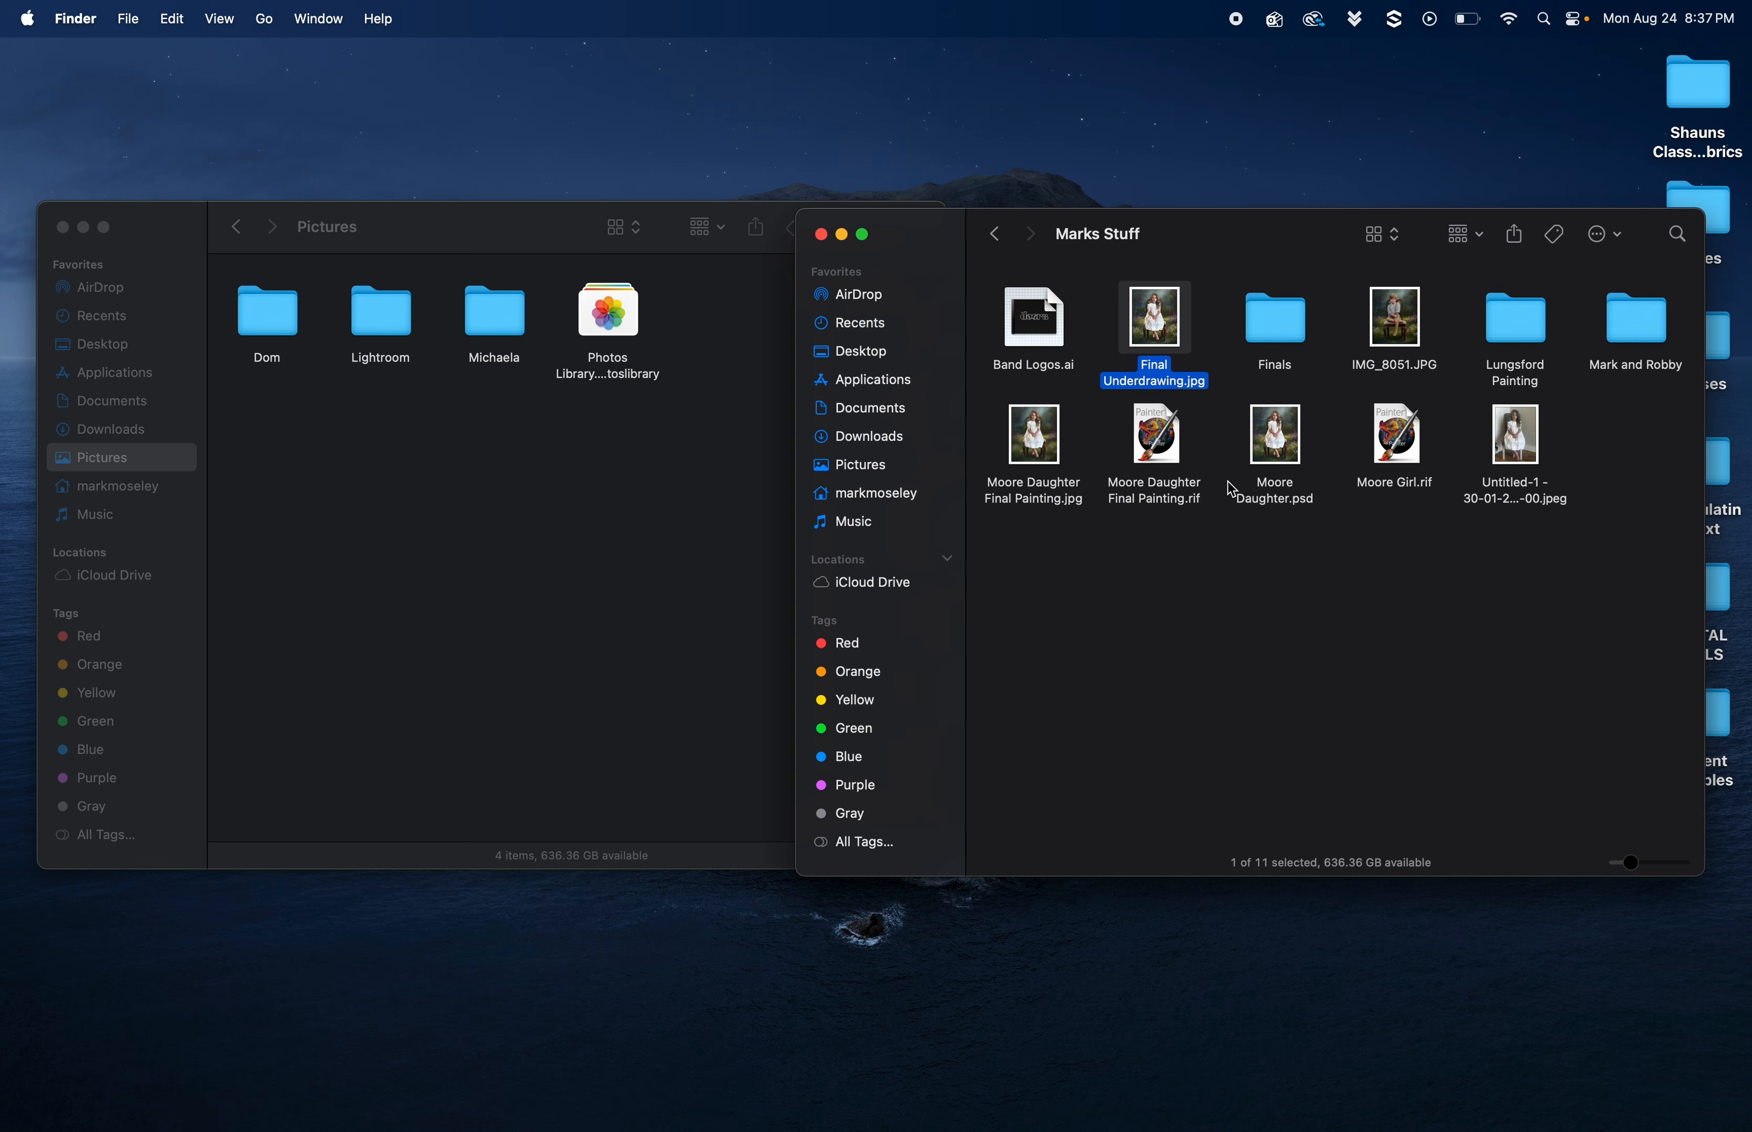
click(1221, 586)
click(1156, 329)
click(177, 22)
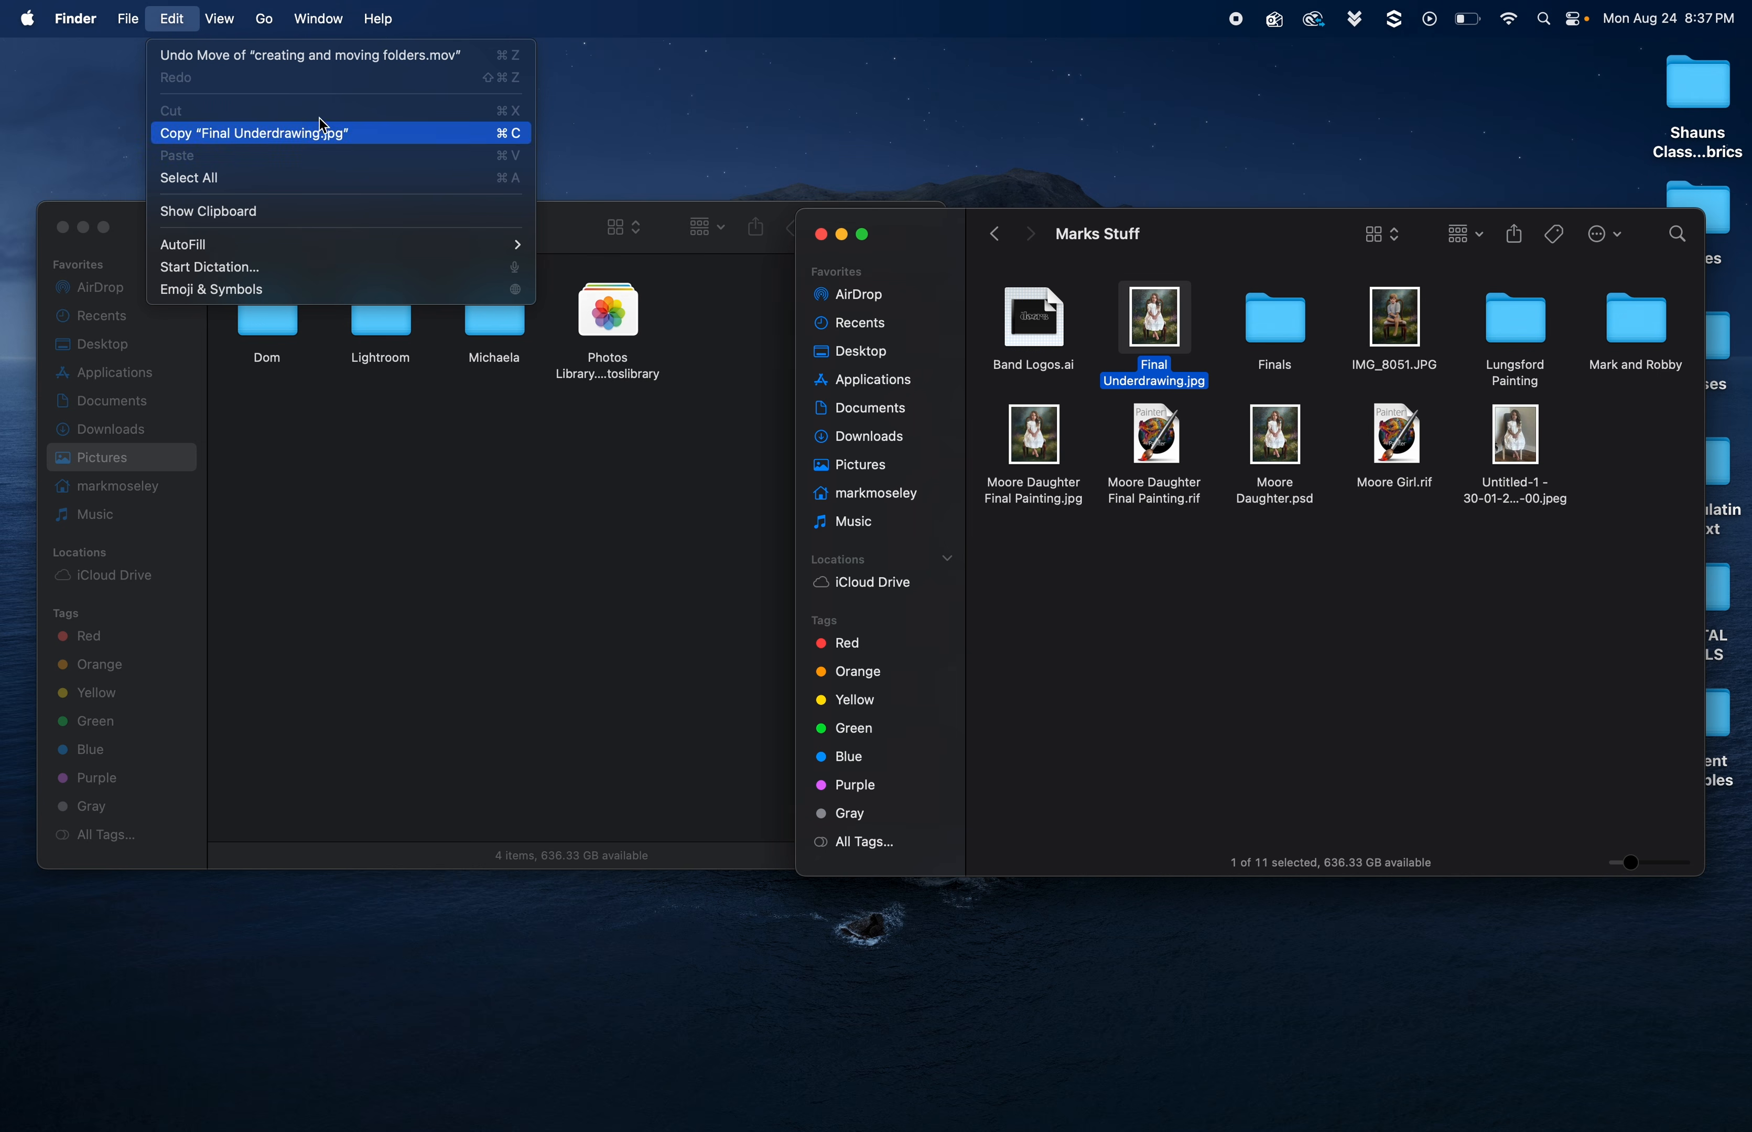
click(297, 140)
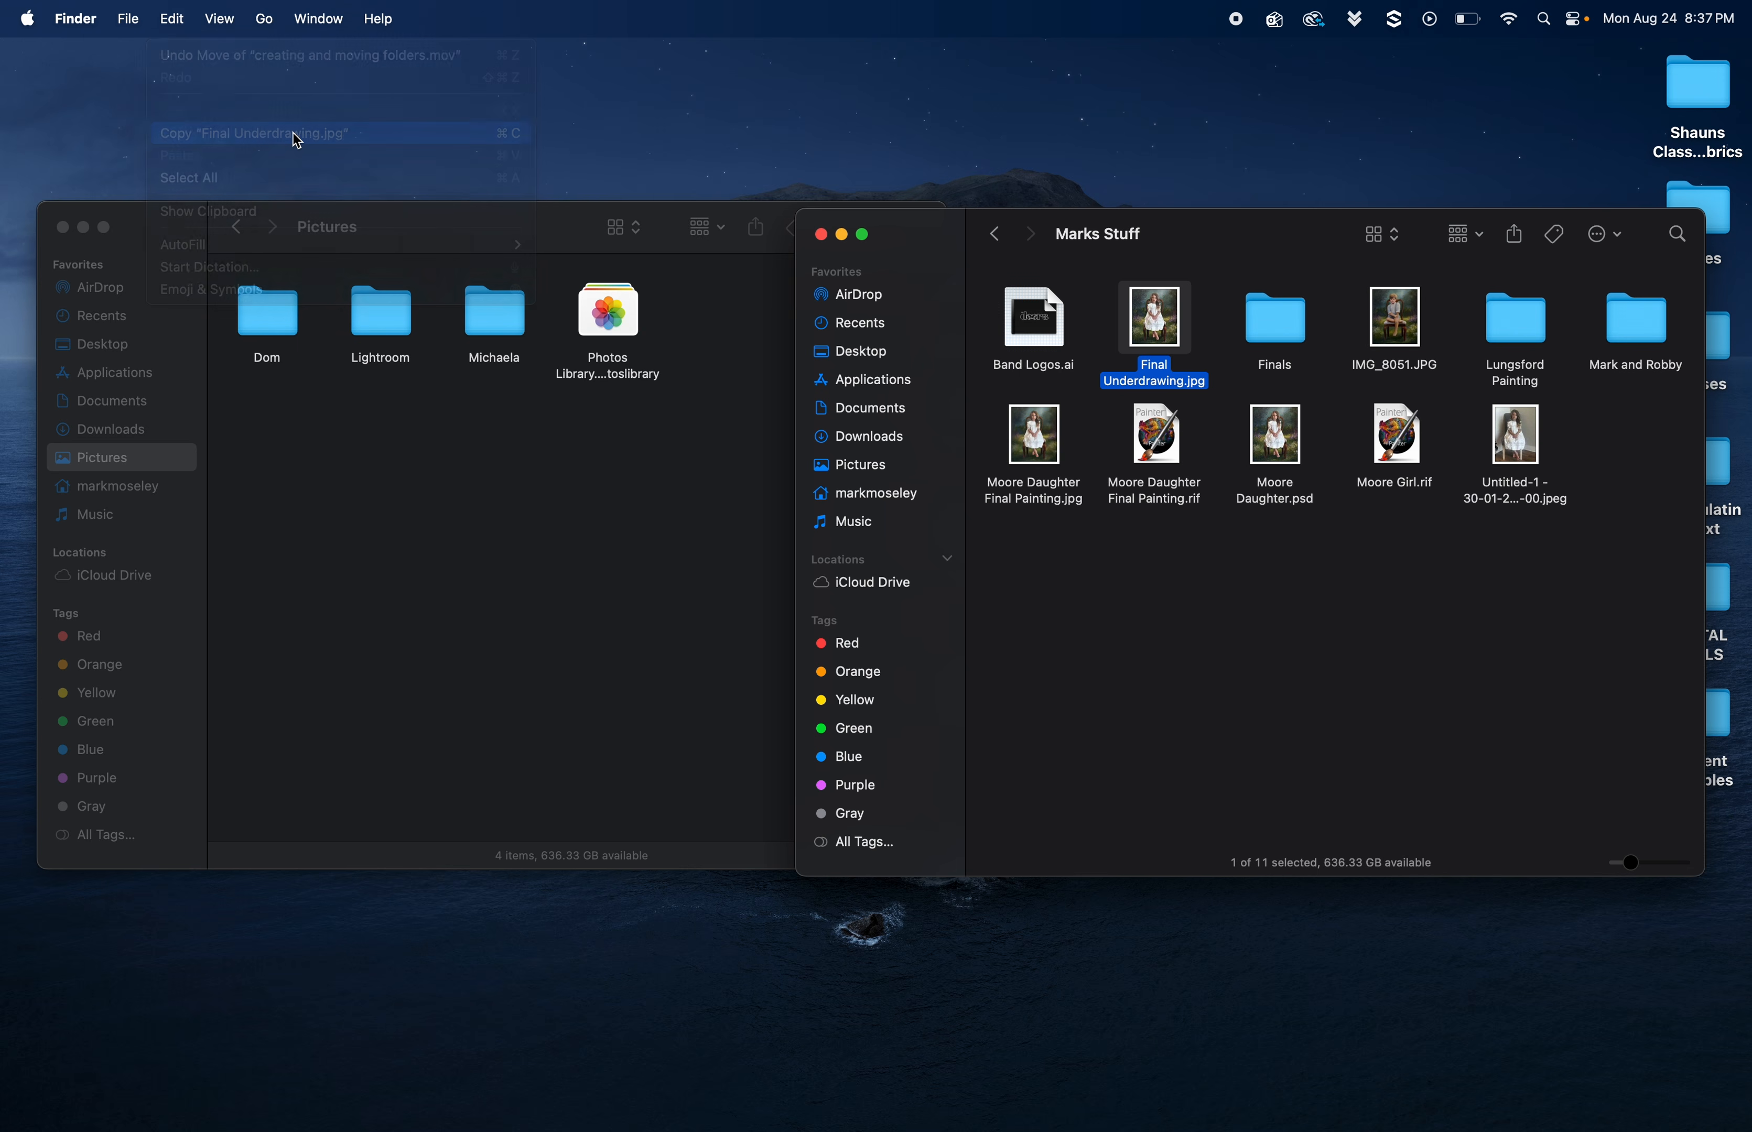
click(491, 469)
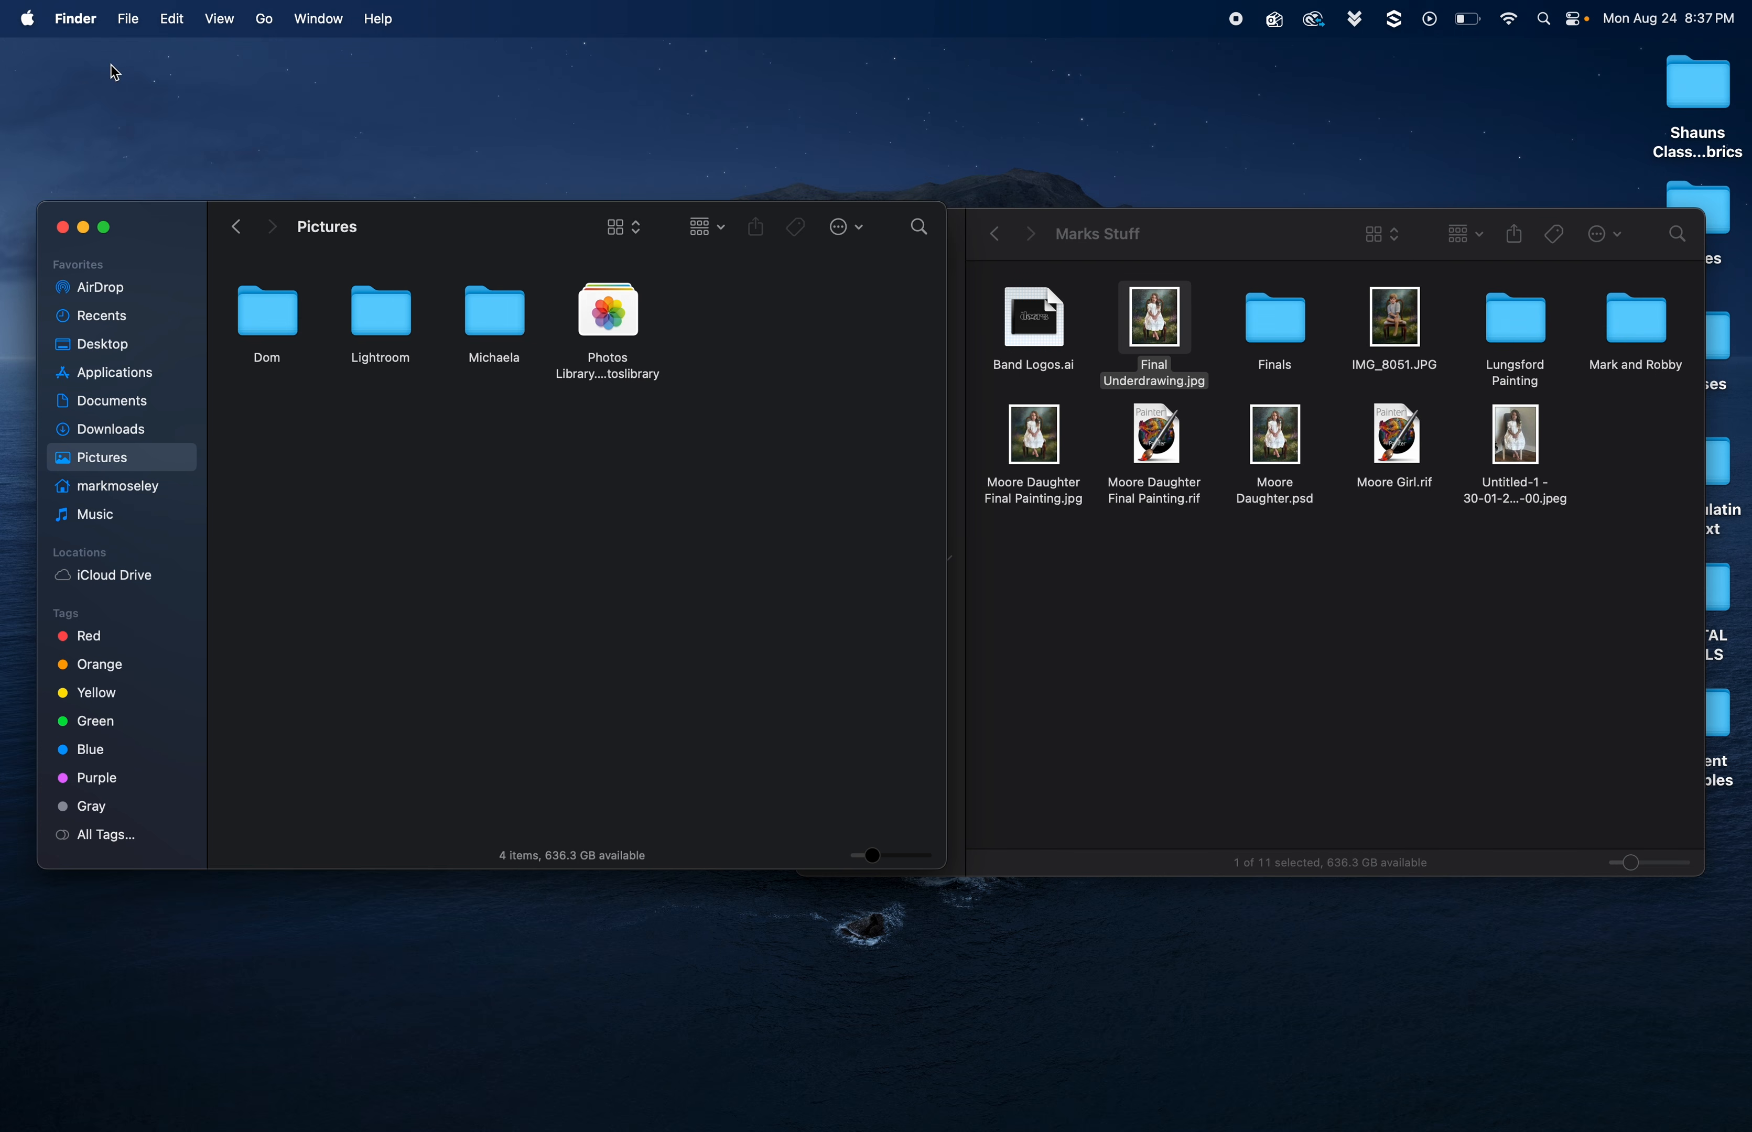
click(174, 18)
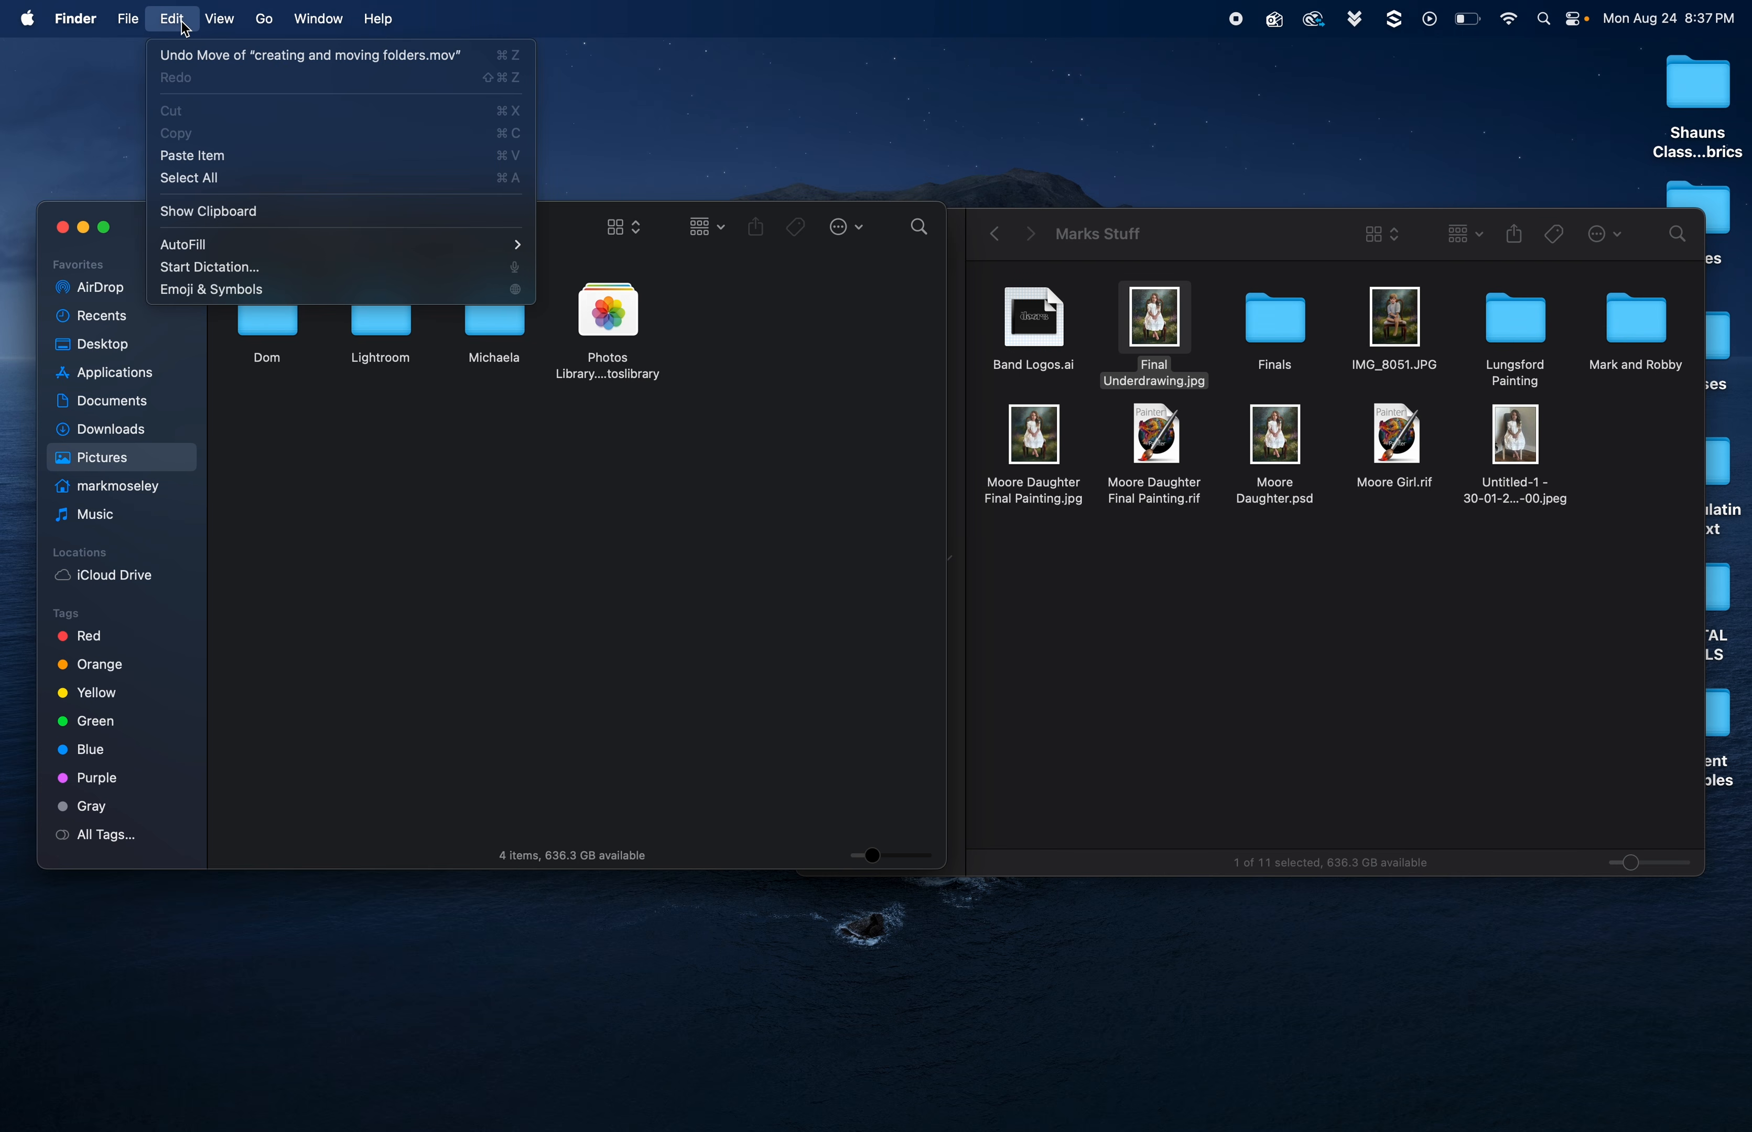
click(217, 155)
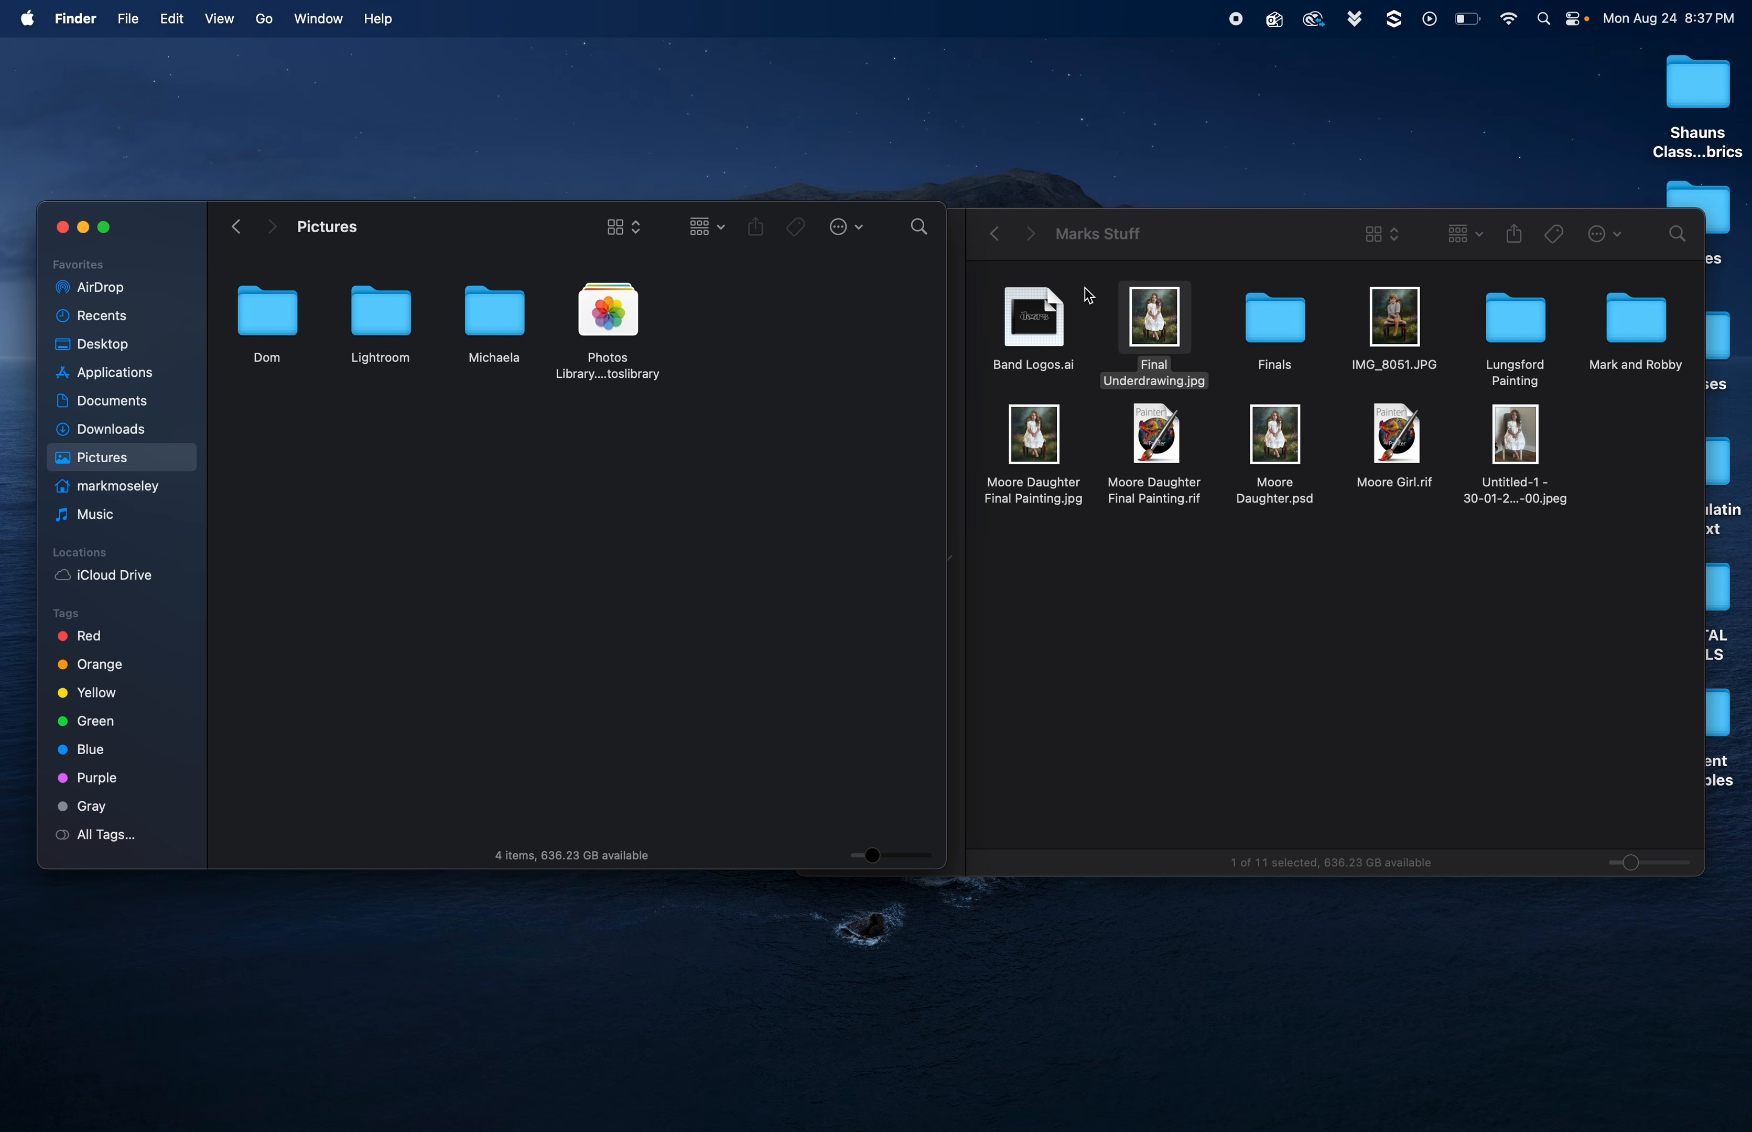
Place a copy of Final Underdrawing.jpg from Marks Stuff in the Pictures folder, keeping the original
click(1184, 351)
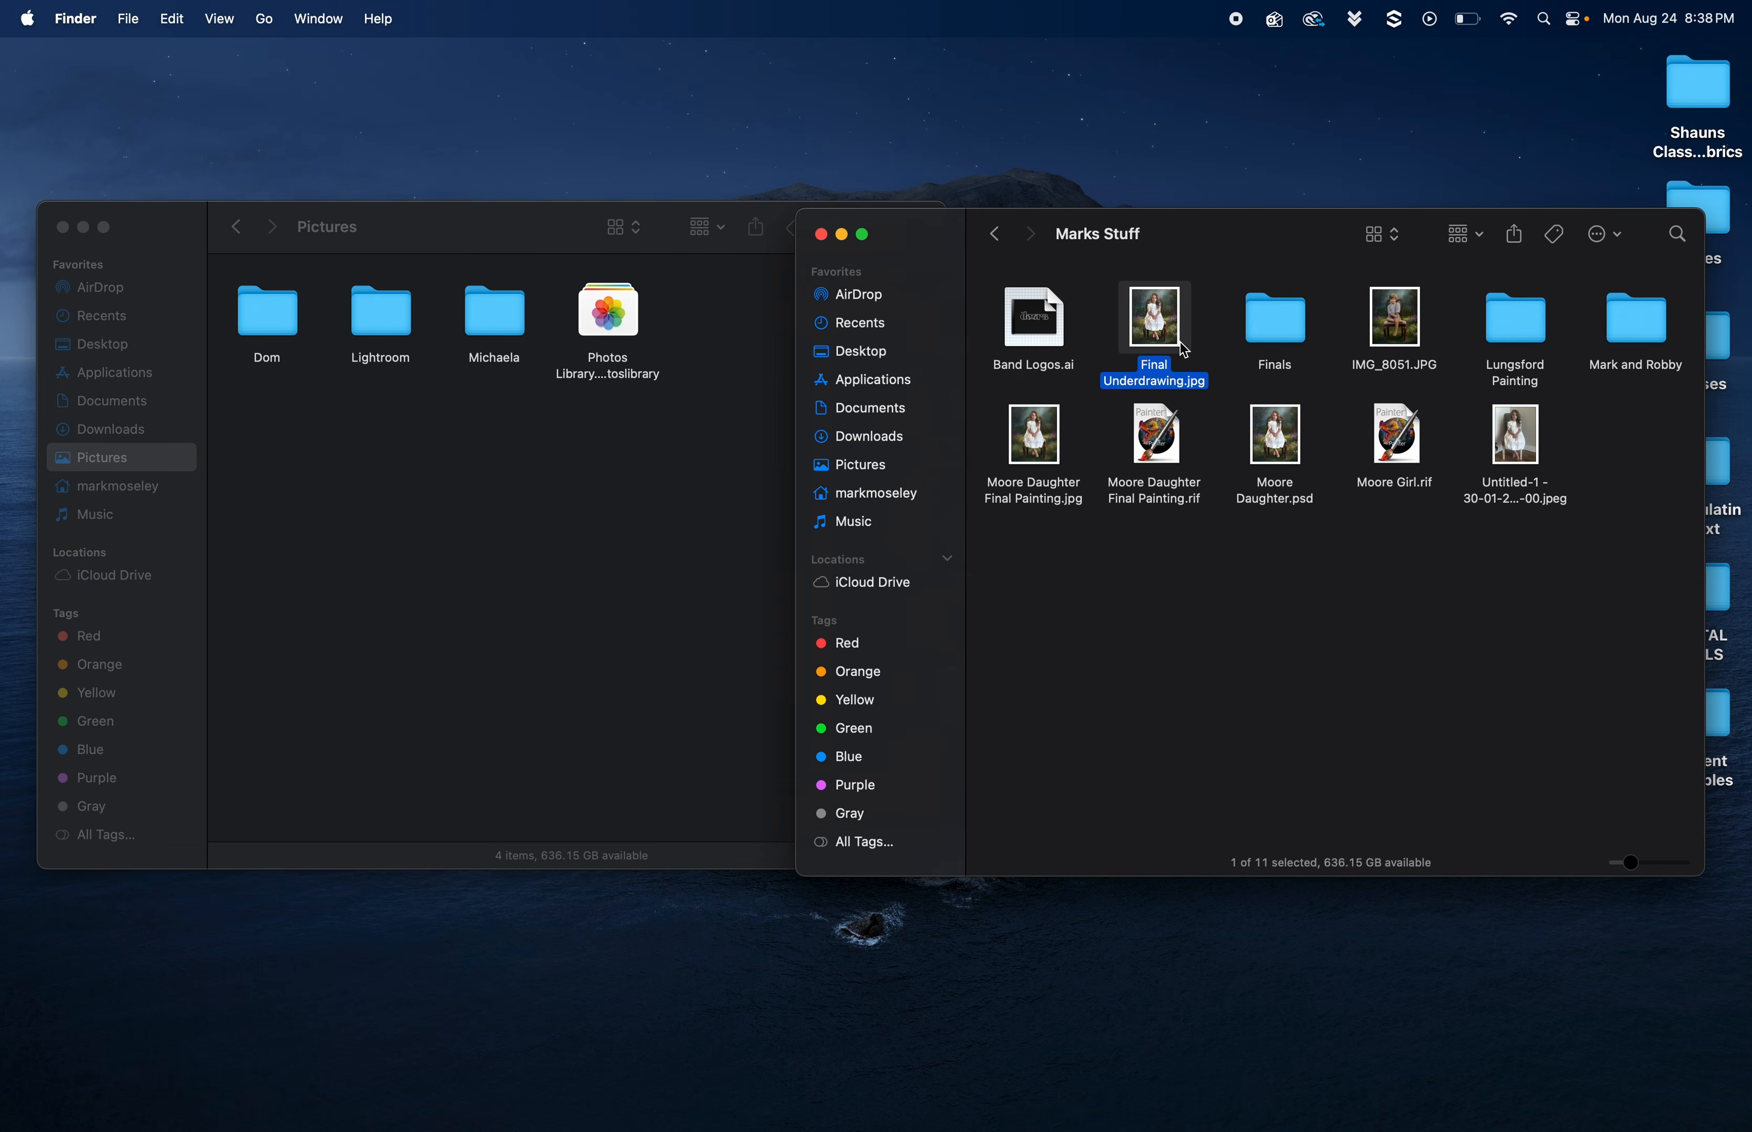
key(super+c)
click(655, 479)
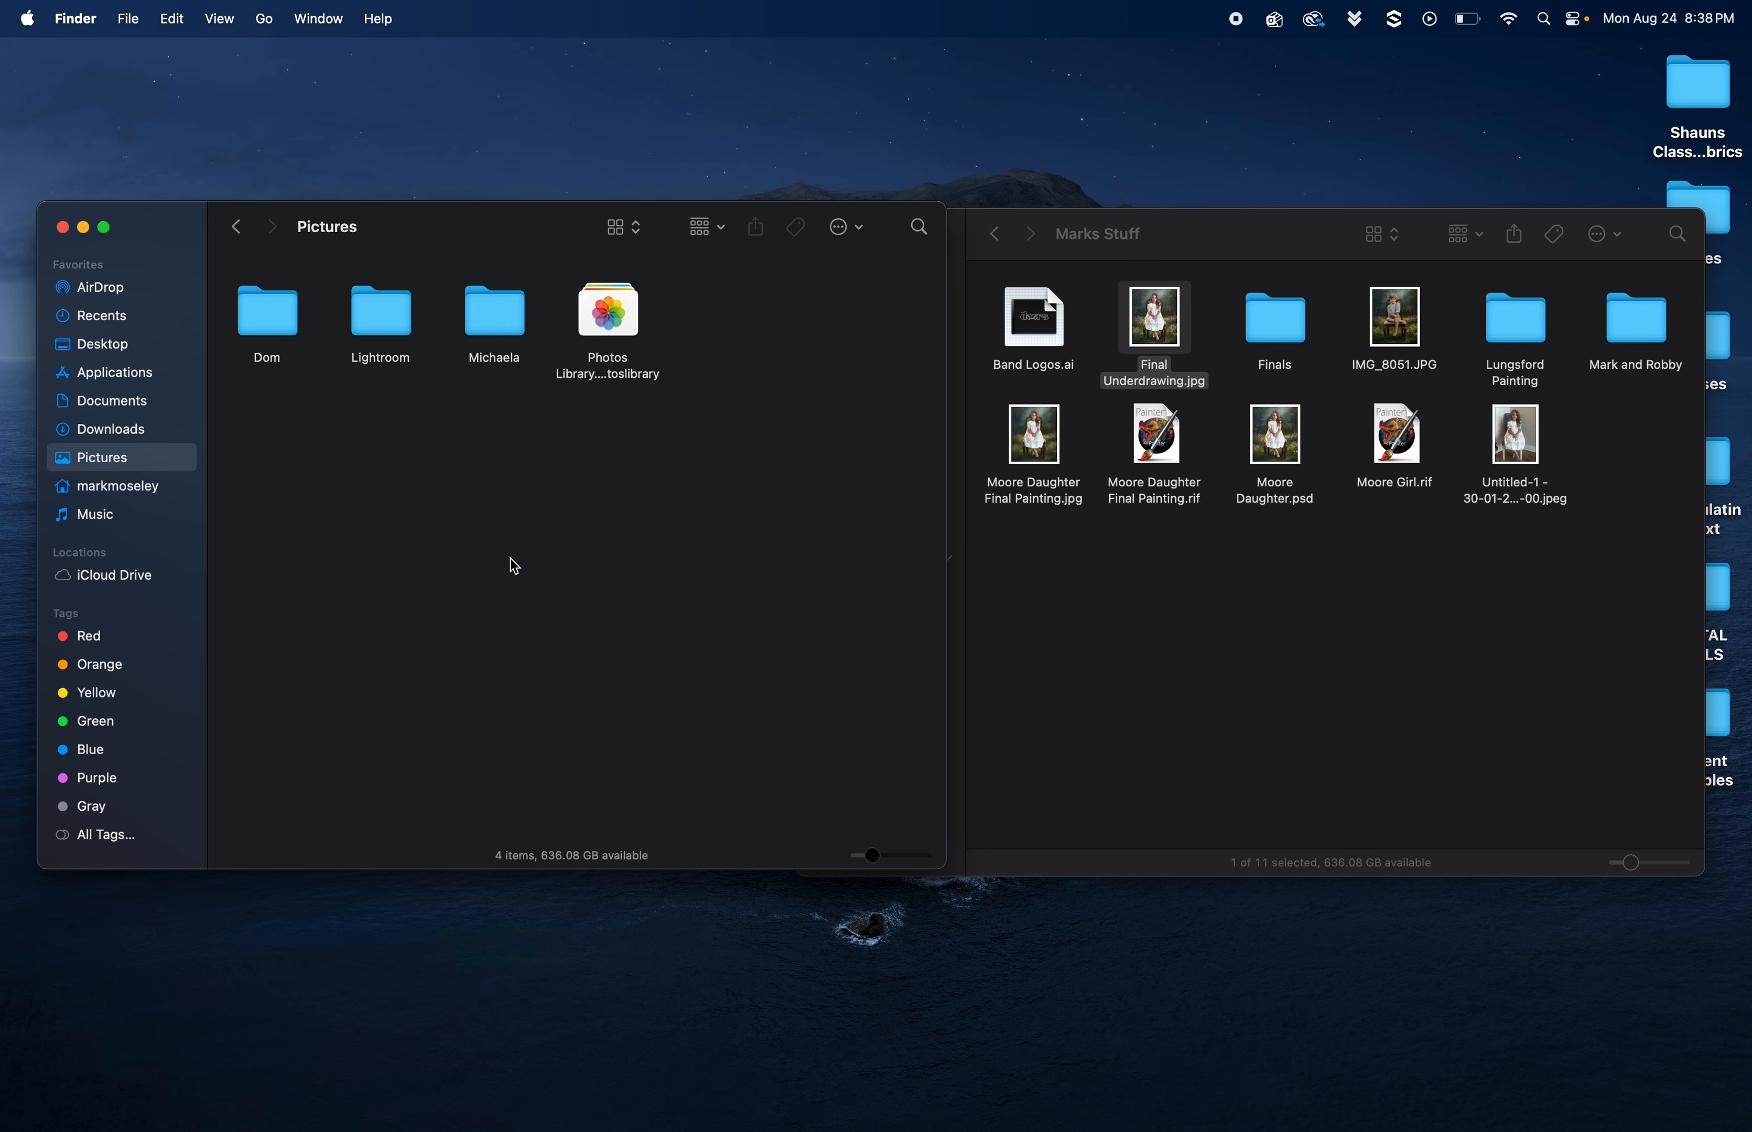
key(super+v)
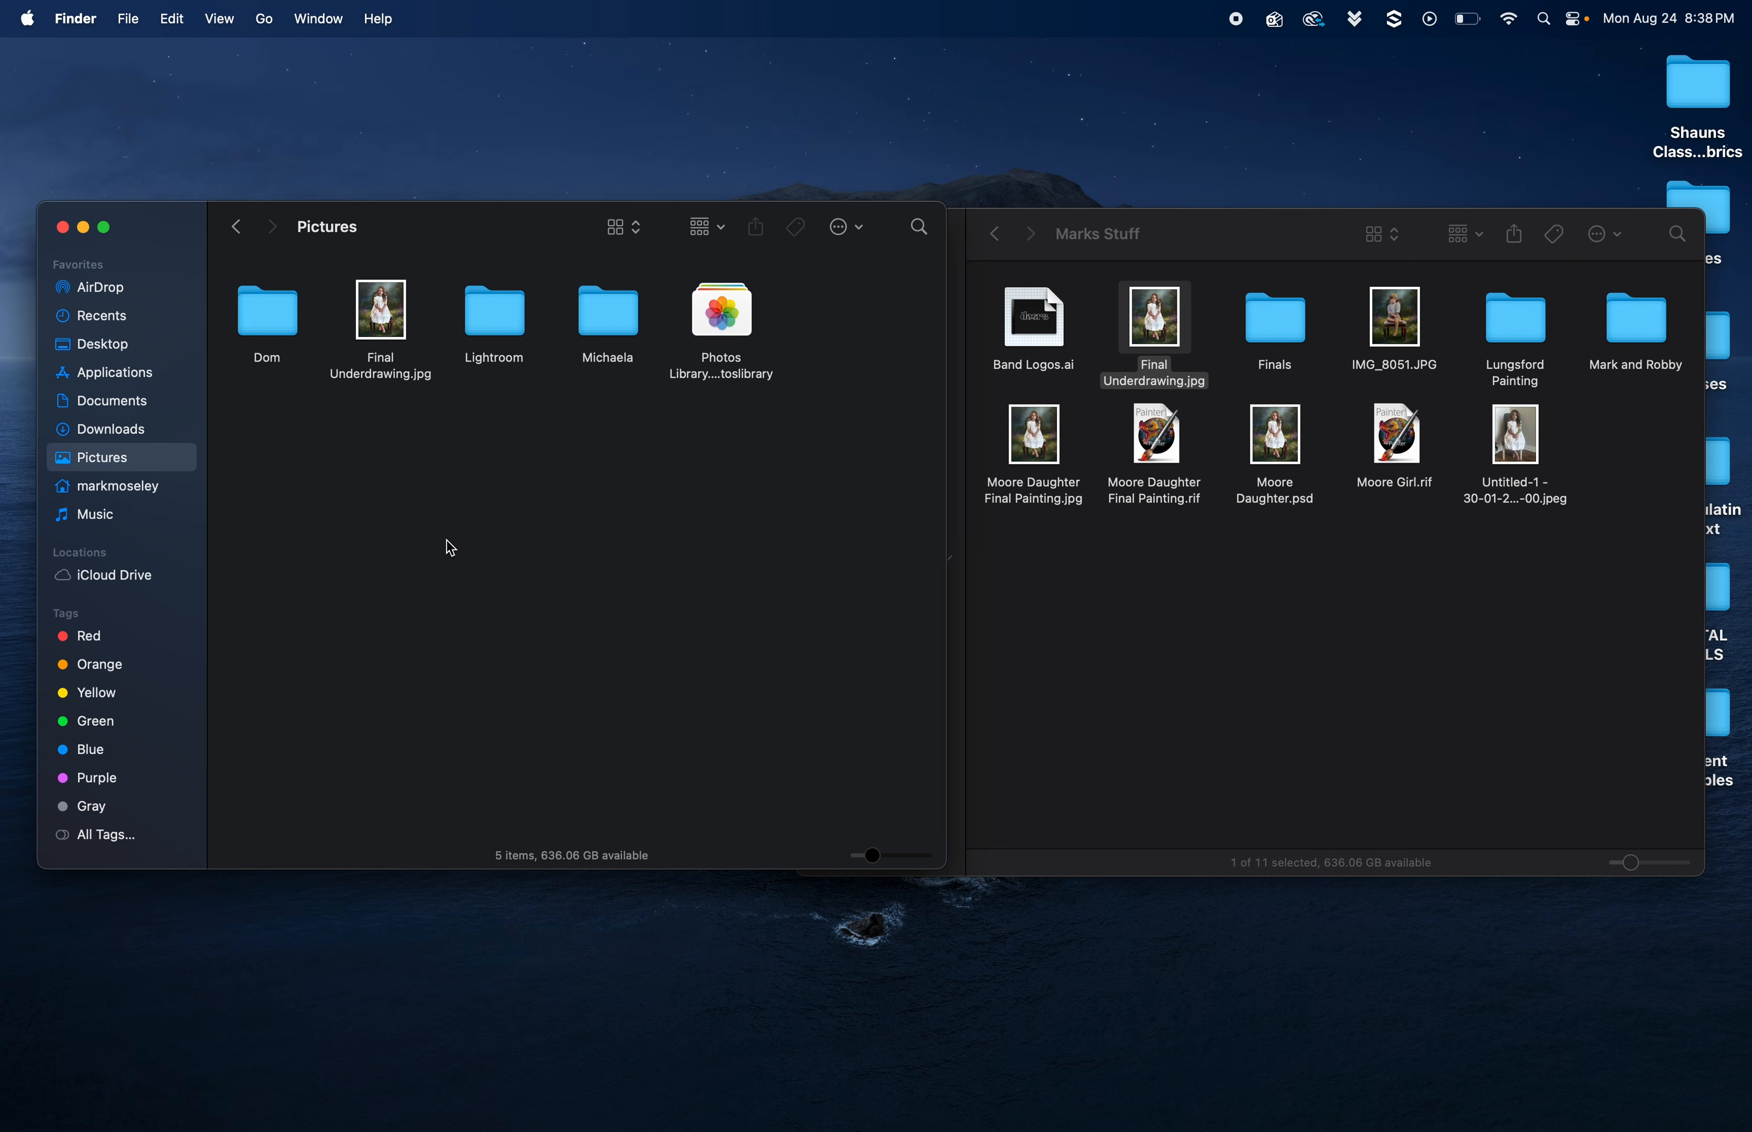